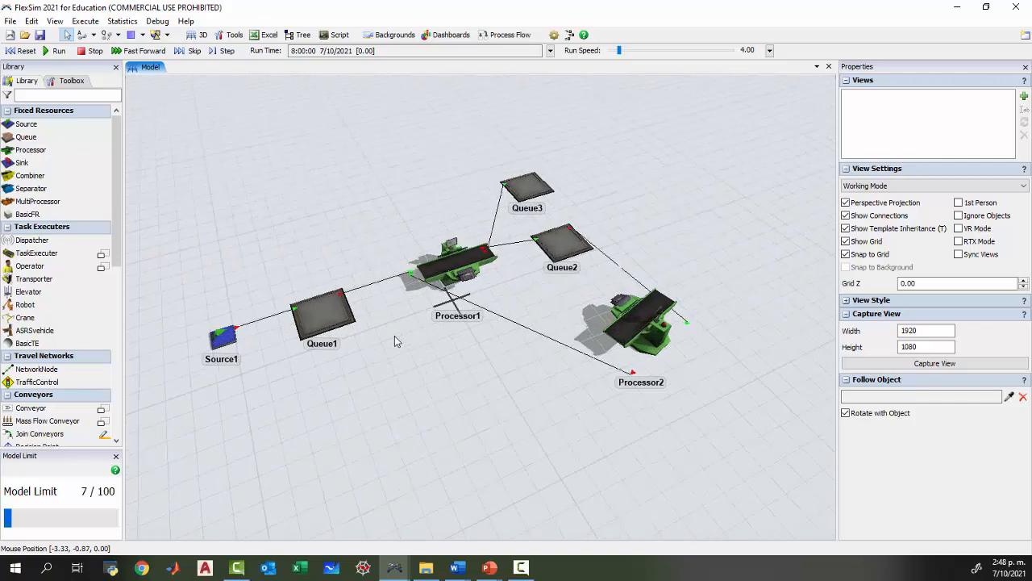
Reset and run the simulation model, slowing the run speed to 1.00.
scroll(395, 335, "down", 1)
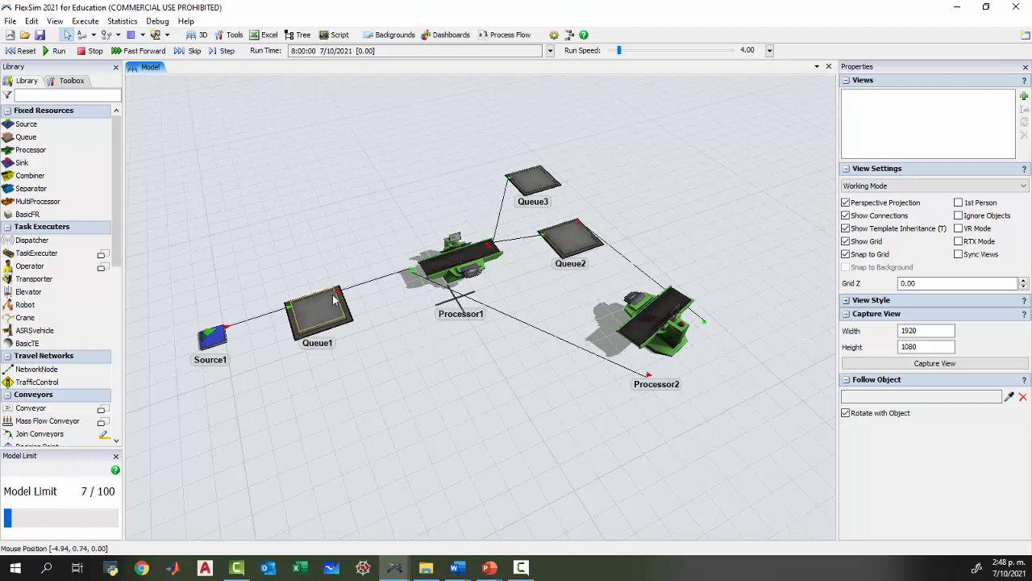
left_click(21, 50)
left_click(55, 50)
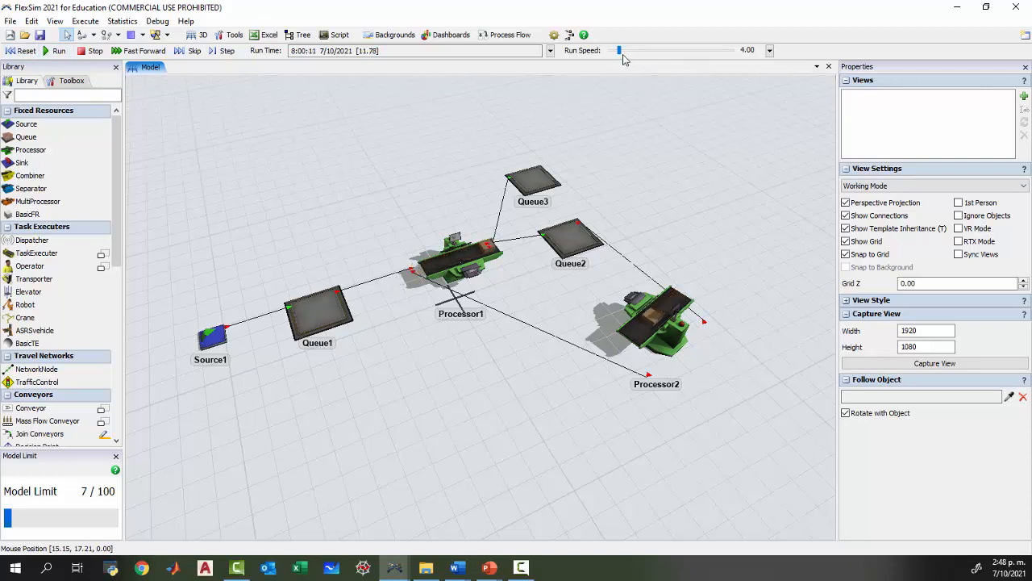
left_click_drag(620, 51, 617, 51)
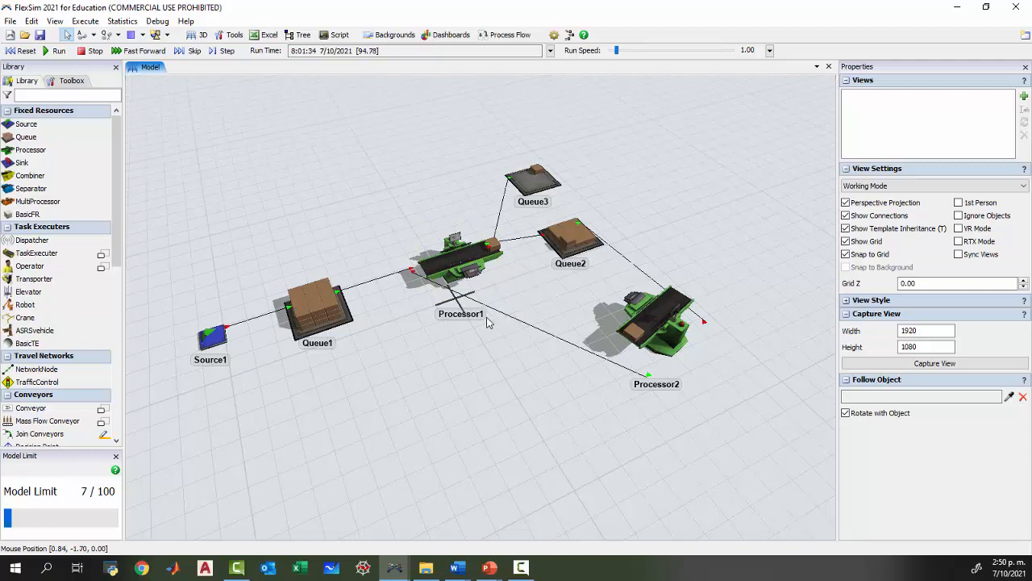
Inspect the statistics of Queue2 during the run and reset the model.
left_click(565, 257)
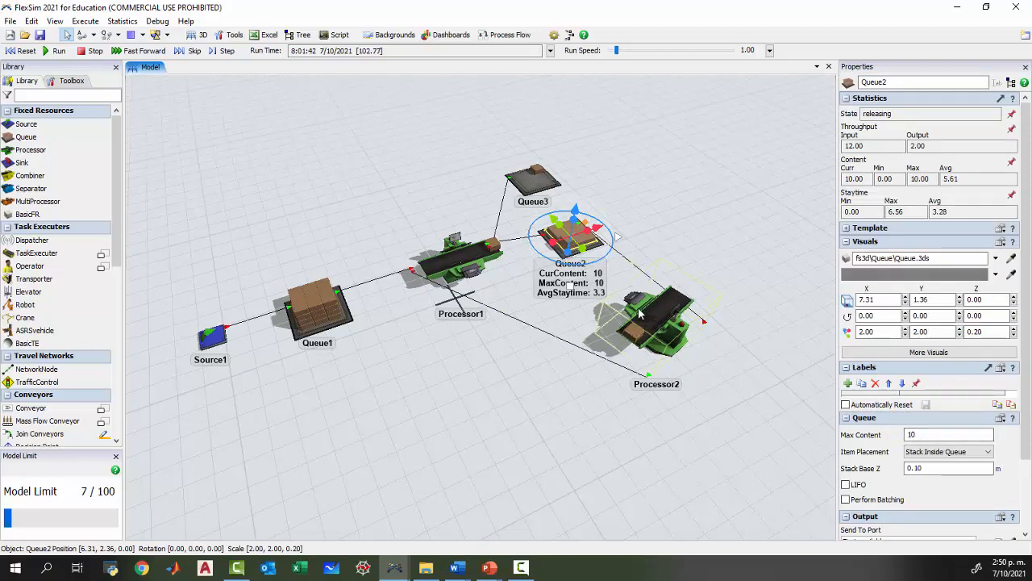
left_click(549, 319)
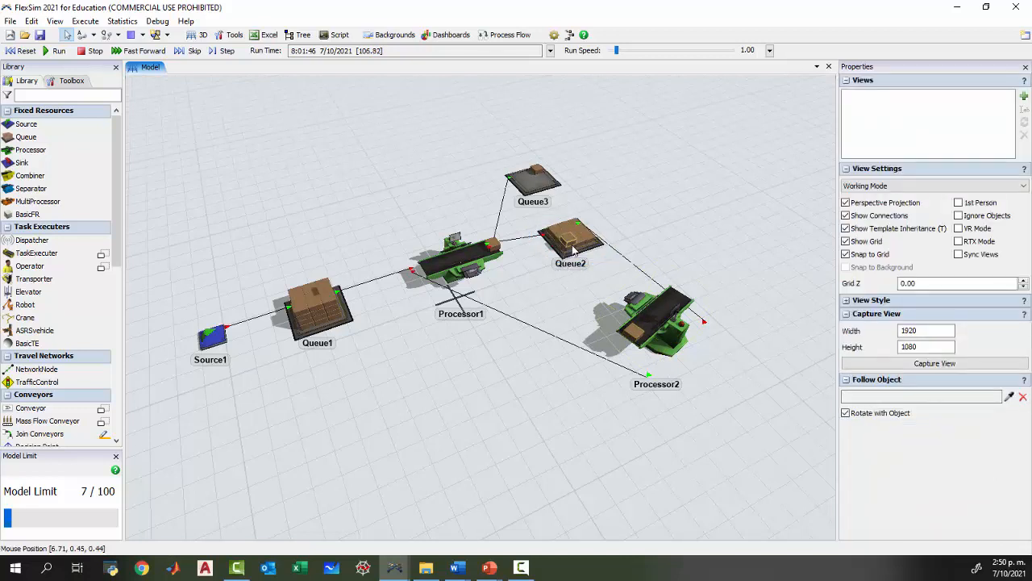
left_click(23, 51)
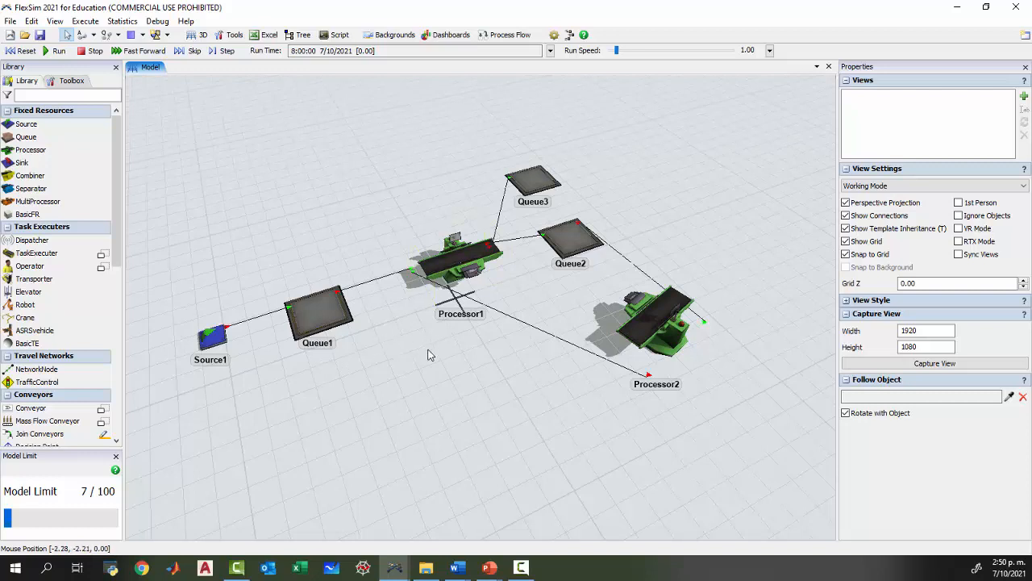
left_click_drag(428, 350, 420, 373)
left_click_drag(497, 300, 446, 299)
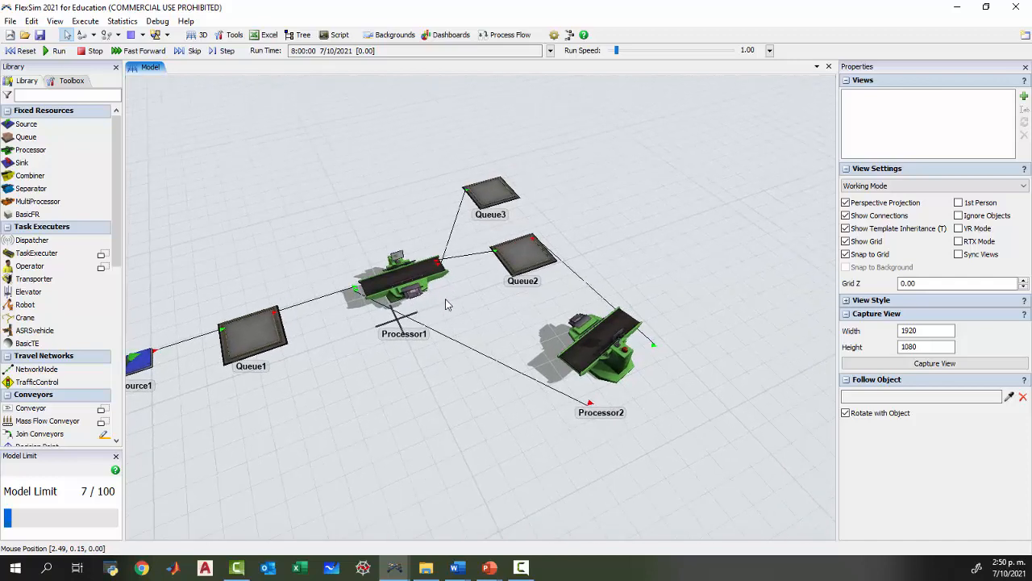
left_click(400, 278)
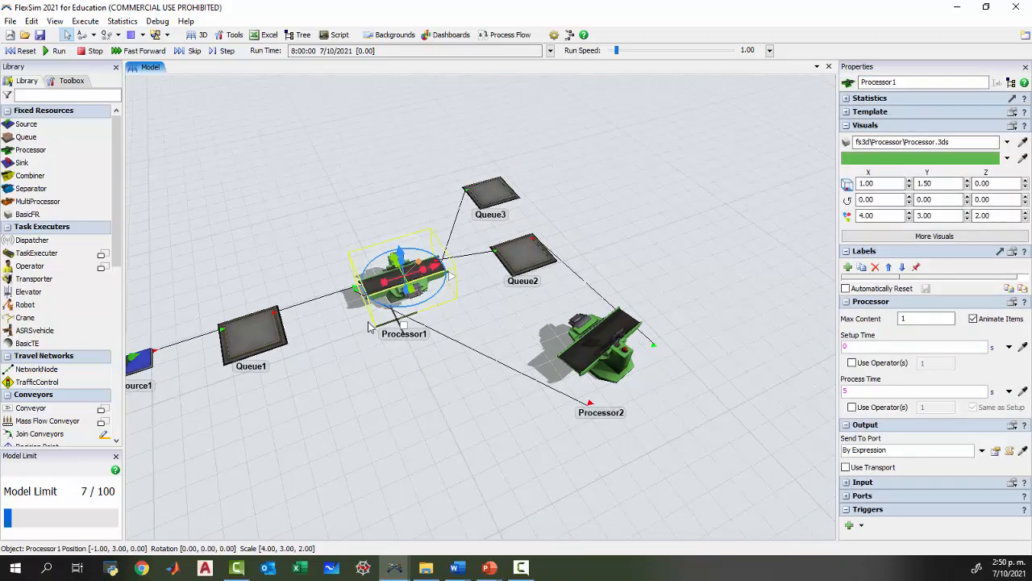
left_click(359, 346)
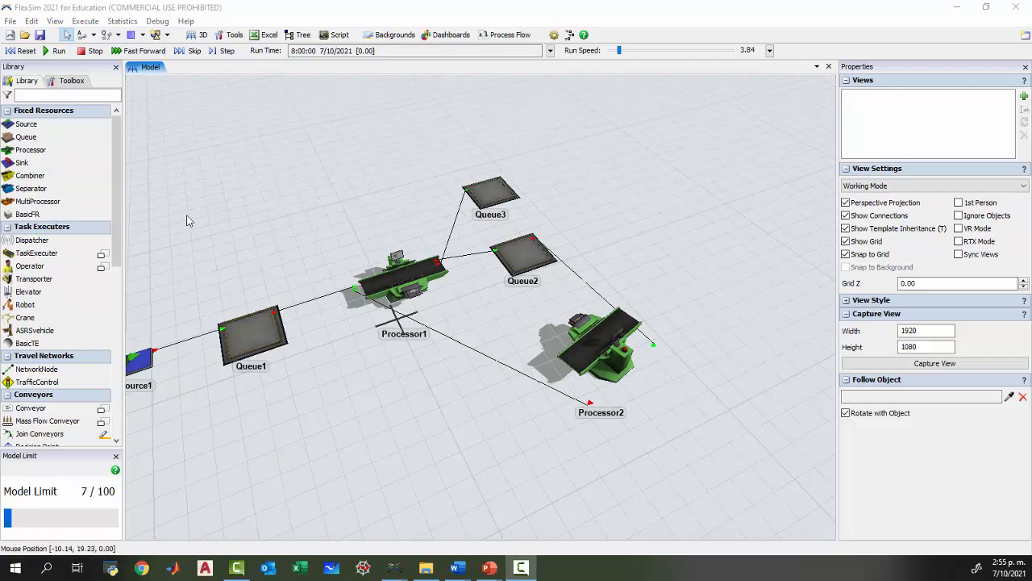
left_click_drag(355, 385, 388, 384)
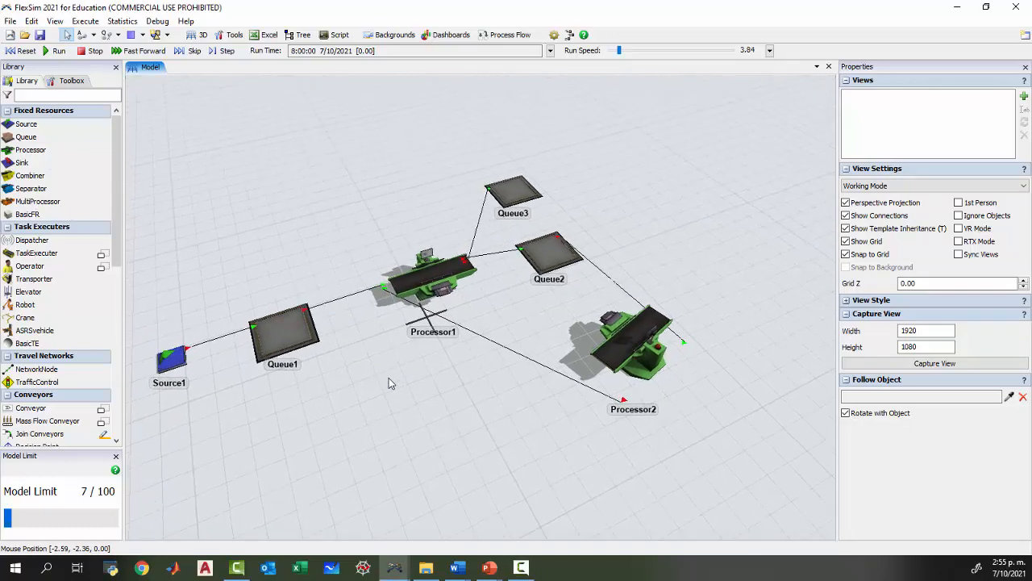
left_click(423, 283)
left_click(386, 296)
left_click_drag(495, 384, 489, 378)
Enable the Pull option in the input settings of Processor1.
left_click(403, 272)
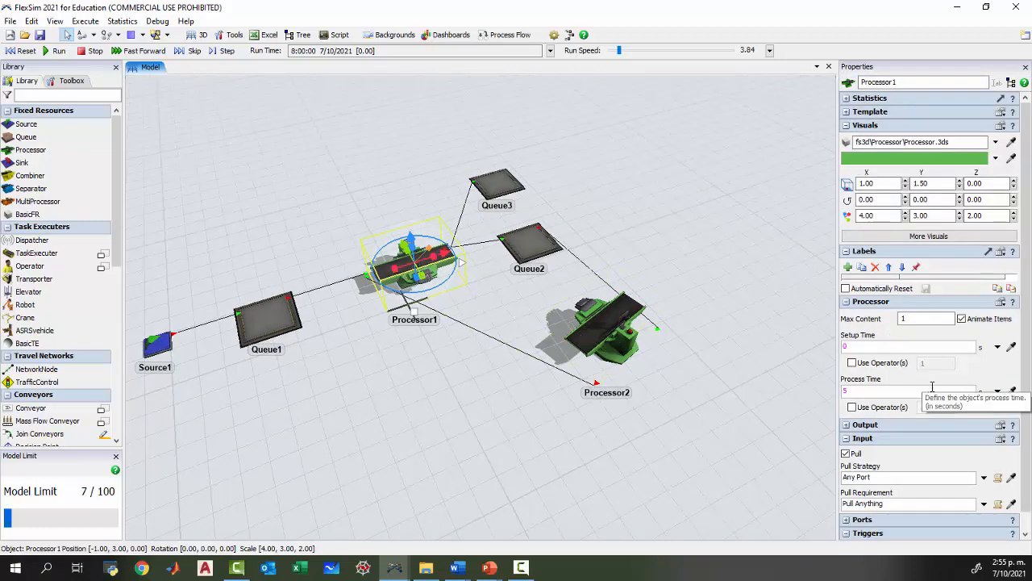
left_click(846, 454)
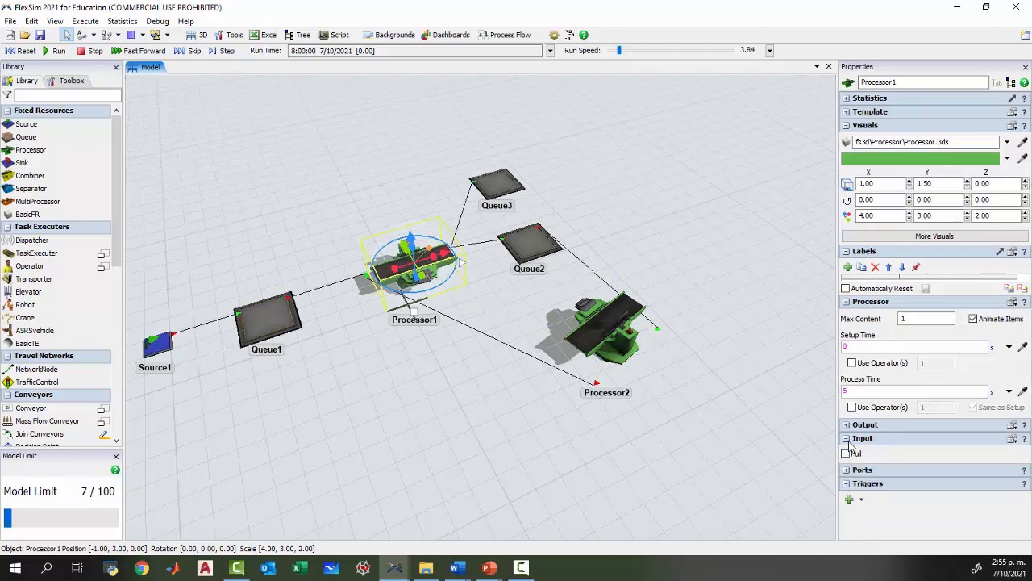
left_click(846, 440)
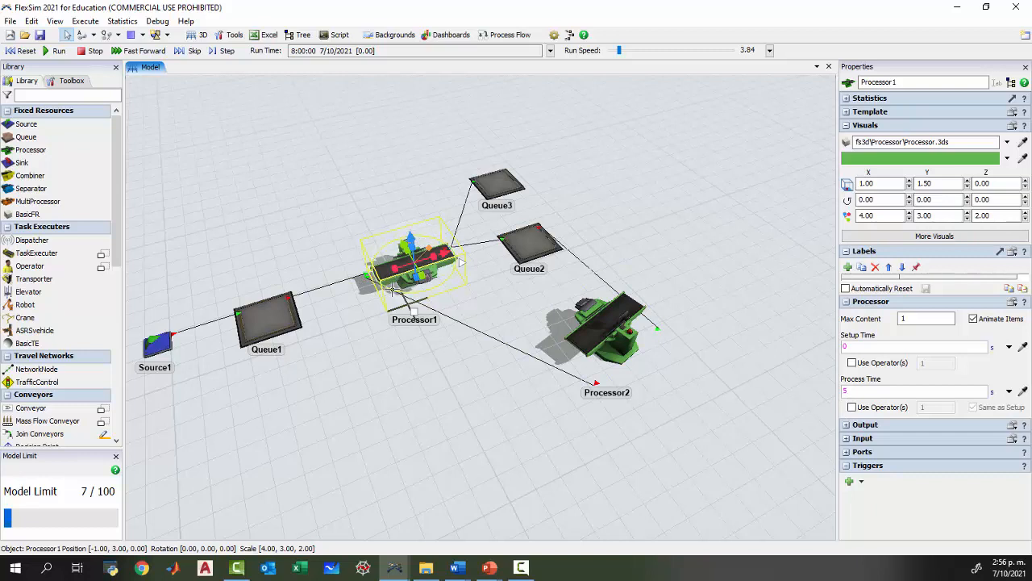
left_click(847, 438)
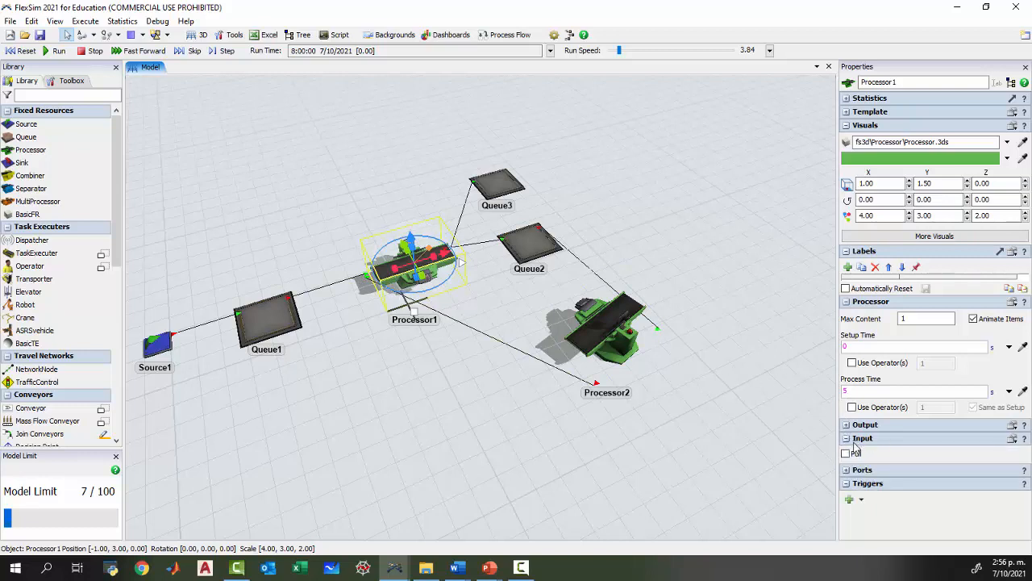
left_click(845, 454)
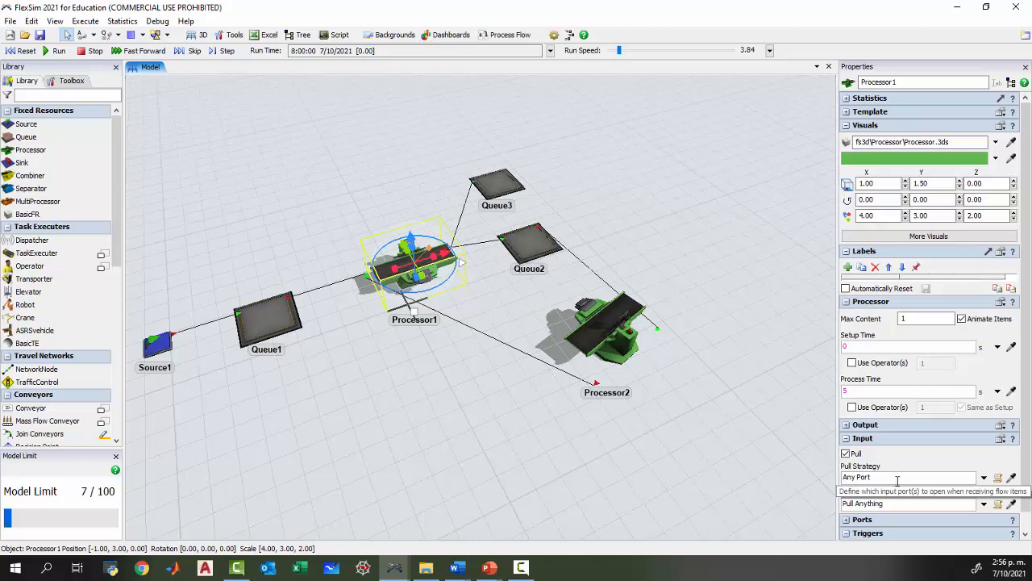
Open the Pull Strategy code of Processor1 and narrow its editor window so the model stays visible beside it.
left_click(997, 479)
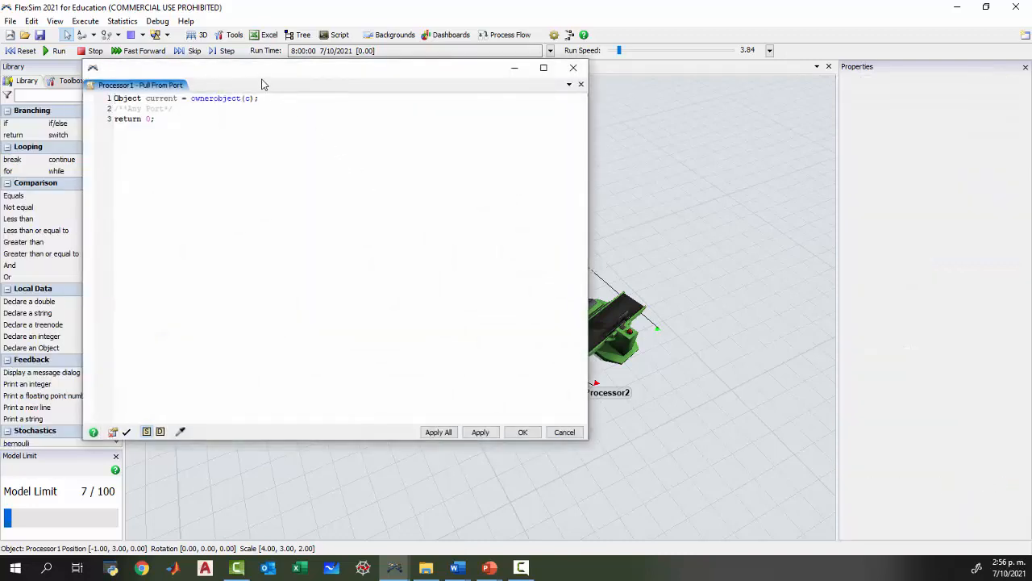
left_click_drag(260, 81, 643, 149)
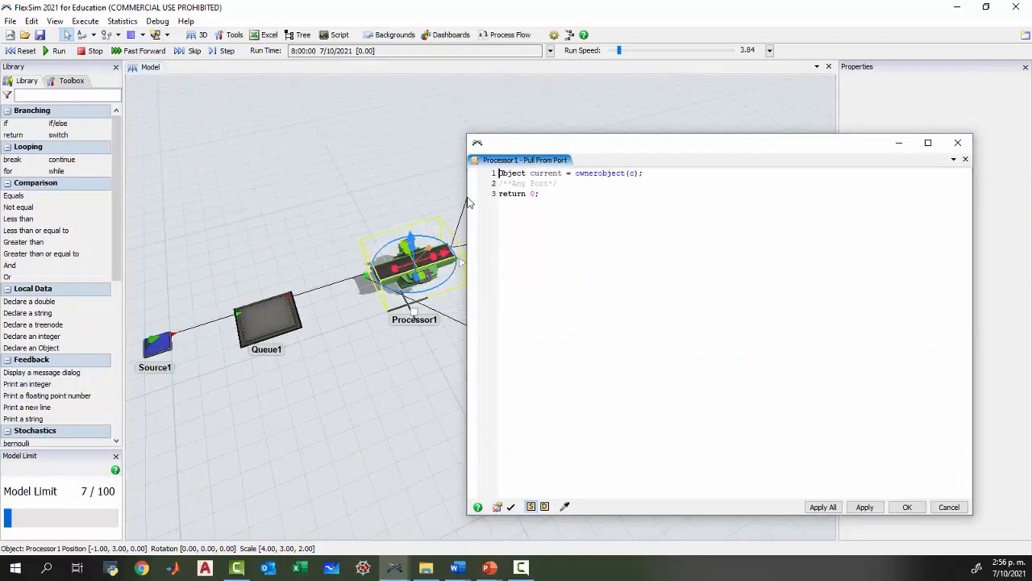
left_click_drag(464, 198, 643, 198)
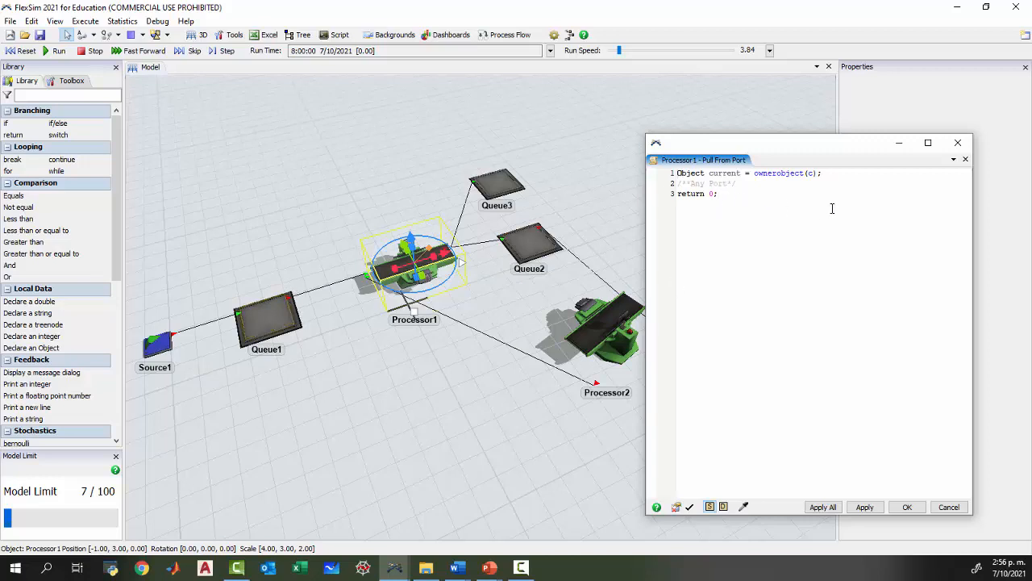
Replace the return line in the Pull Strategy code with the start of a variable declaration, "int CONT_M2=".
key("shift+End")
key("Return")
type("int CONT_M2=")
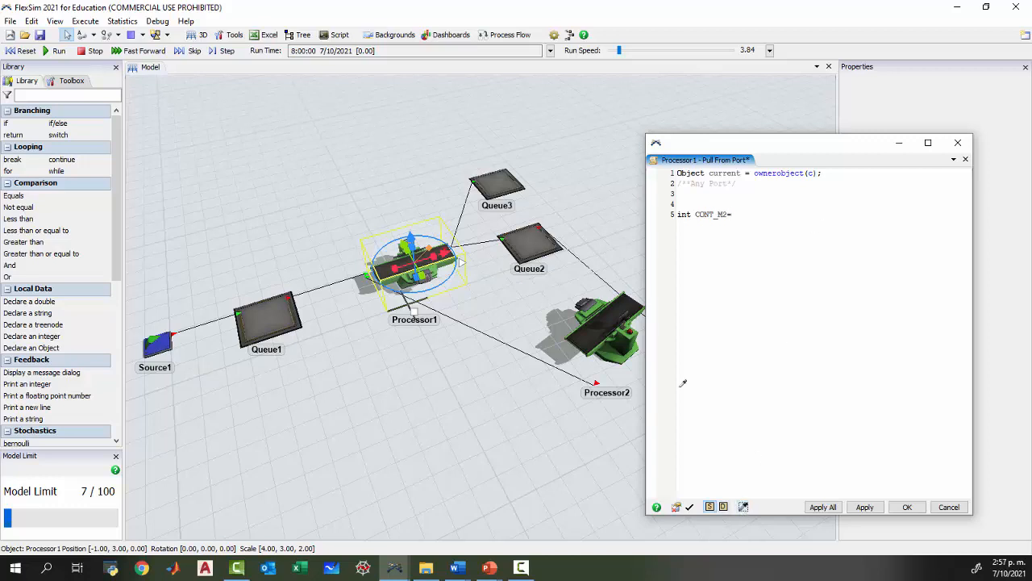
left_click(744, 506)
left_click(606, 340)
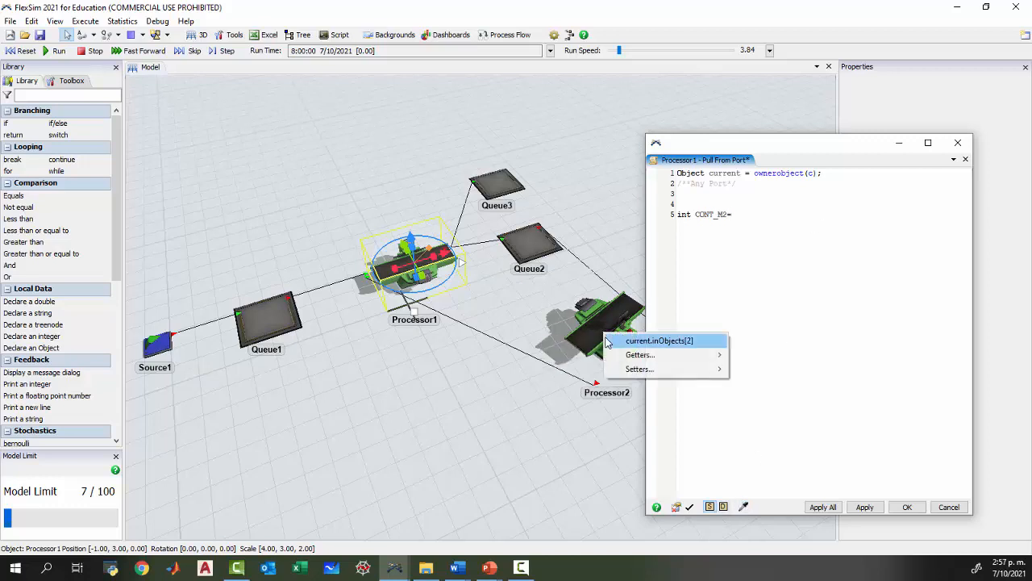
mouse_move(621, 356)
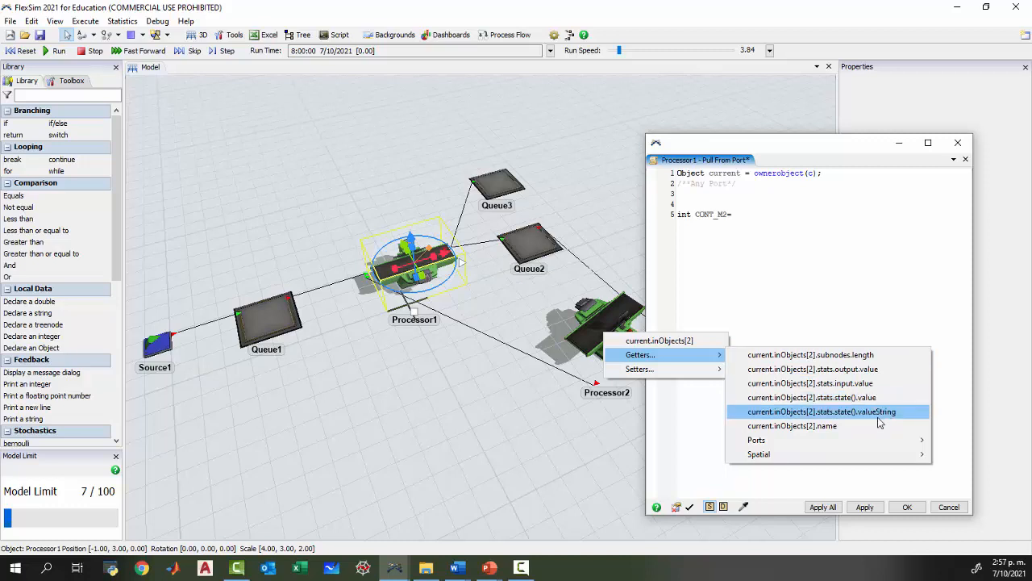
mouse_move(838, 449)
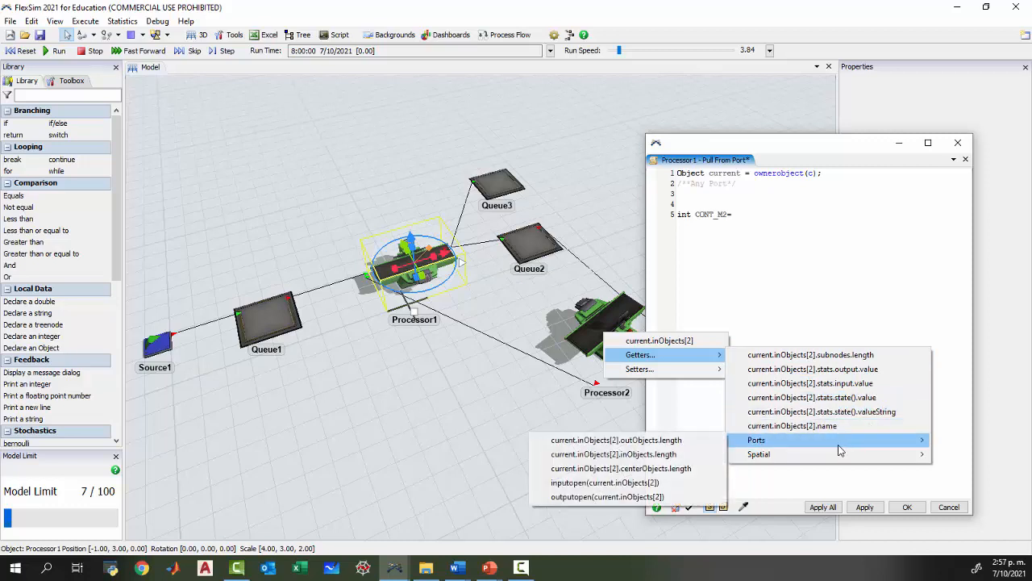
mouse_move(792, 456)
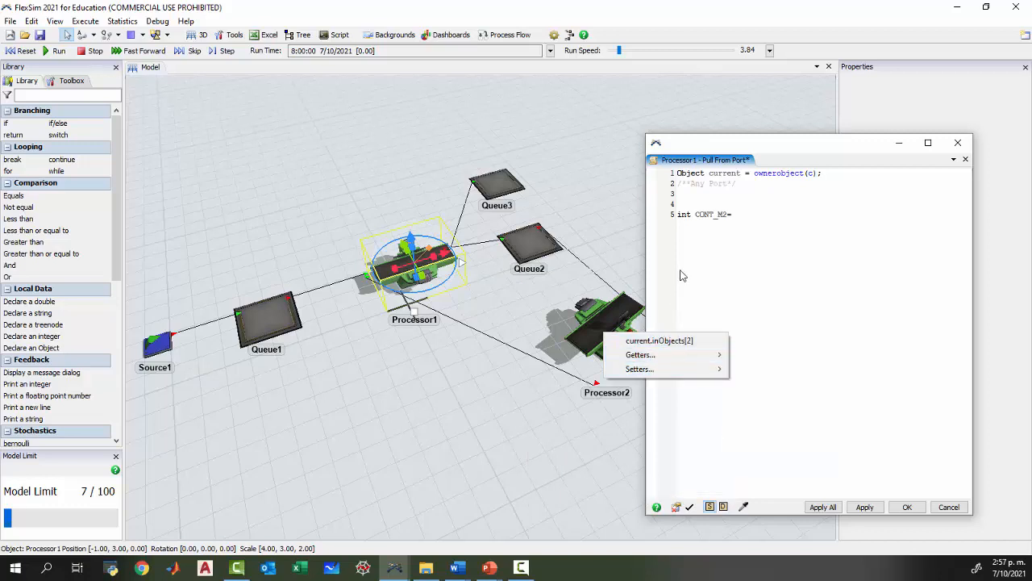
left_click(733, 216)
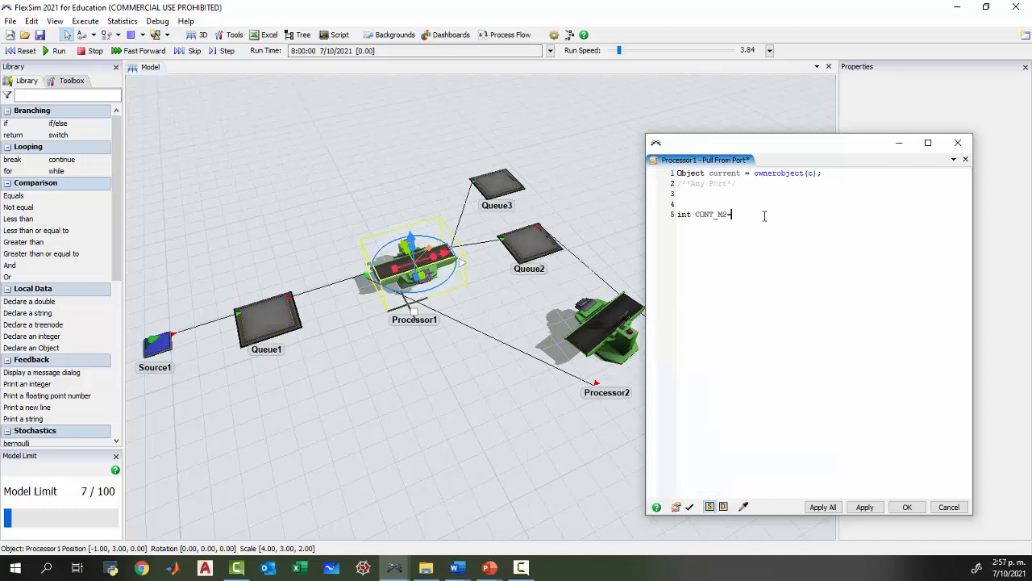
Assign content(current.inObjects[2]) to CONT_M2, sampling Processor2 in the model for the object reference.
type("content")
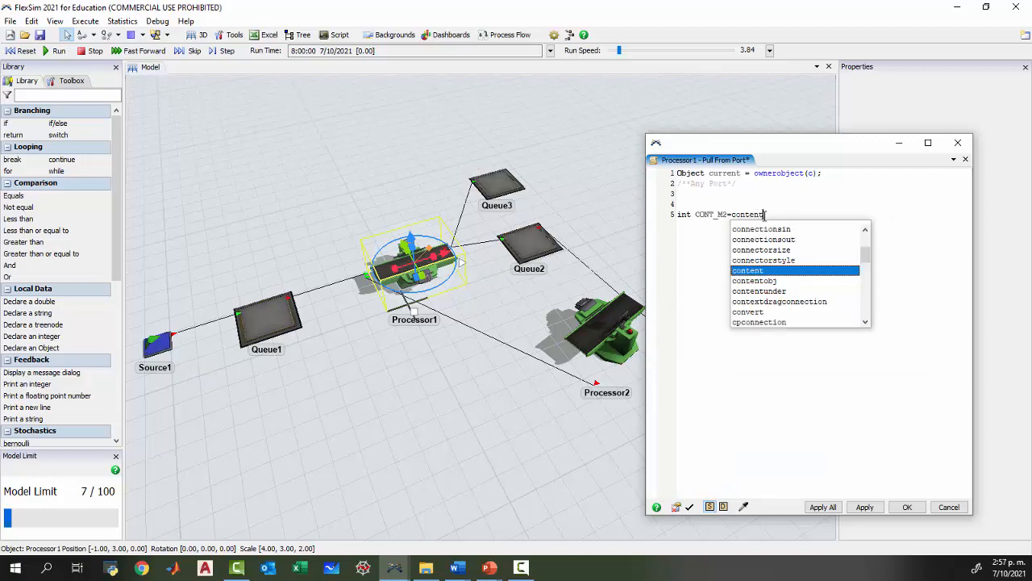
type("(")
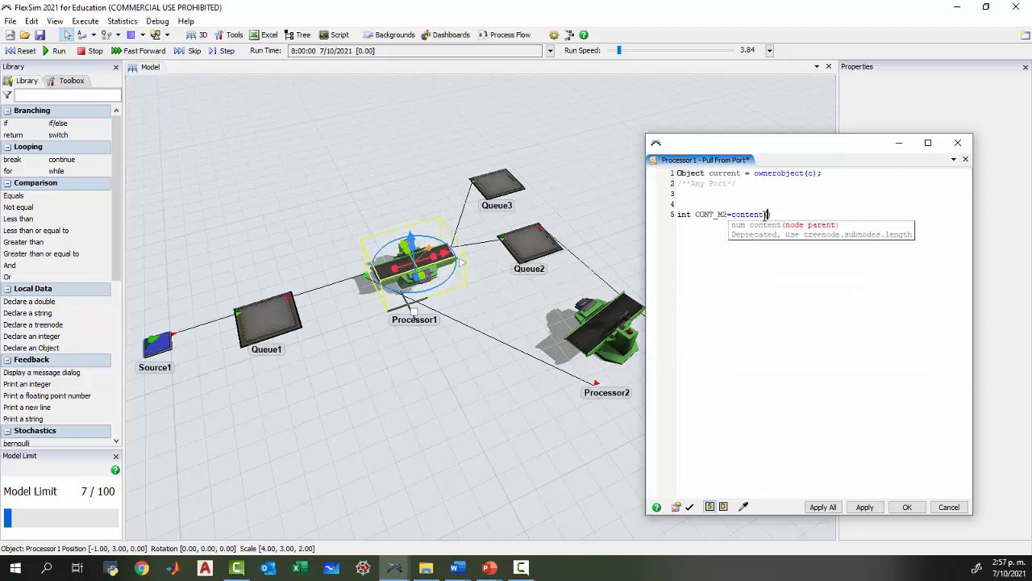
left_click(766, 216)
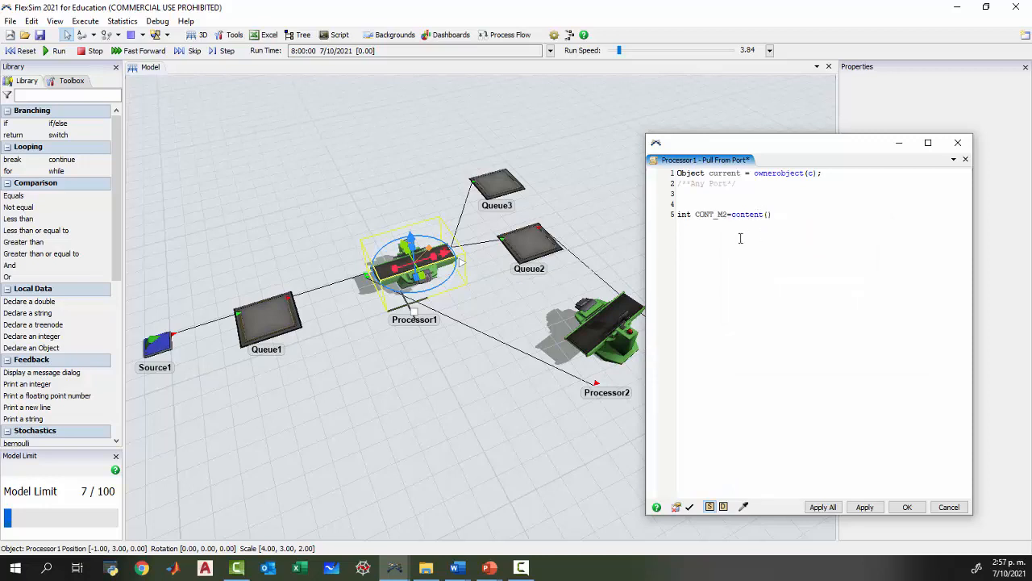
left_click(744, 508)
mouse_move(632, 380)
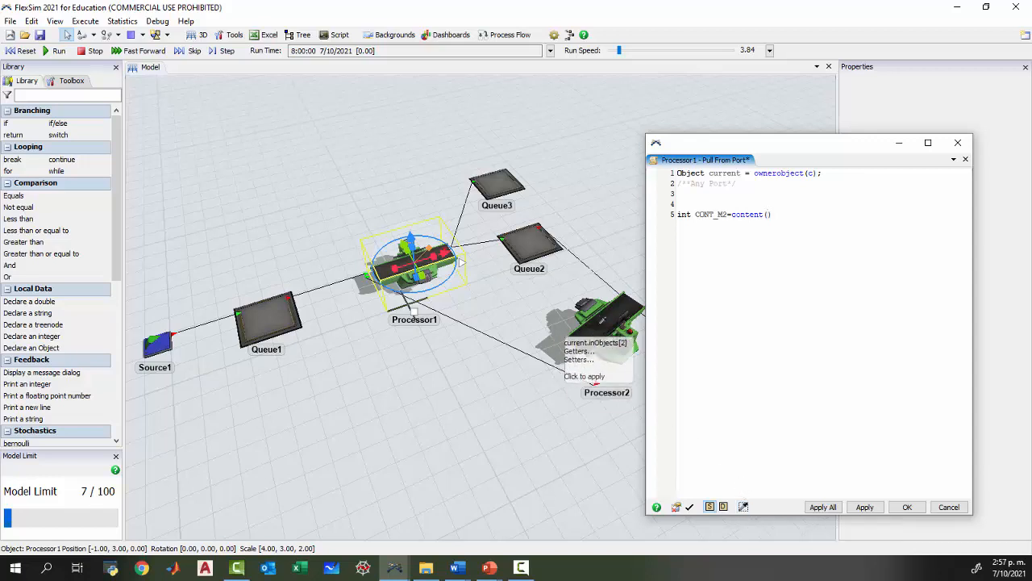
left_click(601, 328)
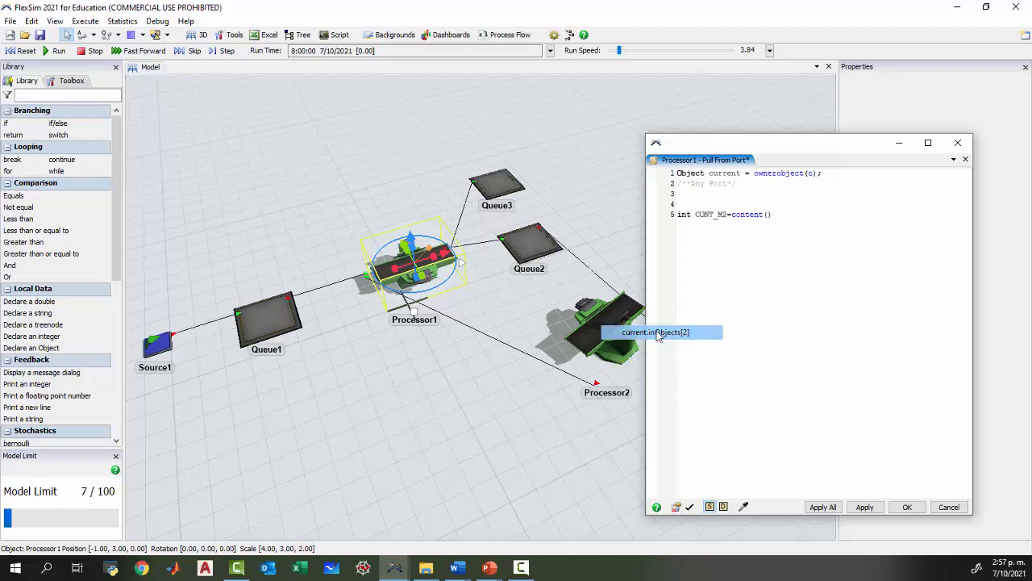
left_click(657, 332)
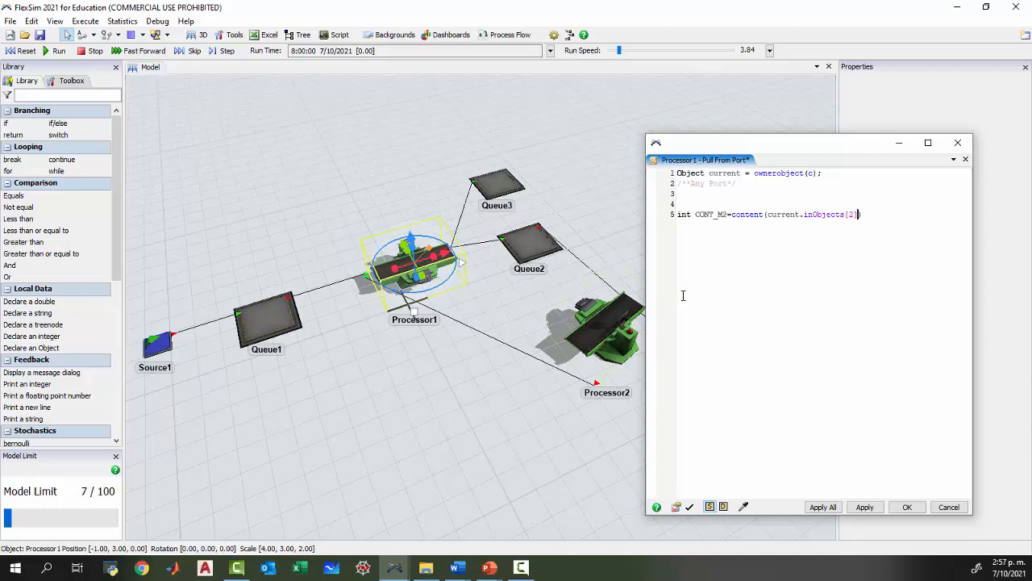
Check the input ports of Processor1 in the model and end the CONT_M2 declaration with a semicolon.
left_click_drag(804, 213, 814, 214)
left_click(815, 214)
left_click_drag(349, 301, 375, 340)
scroll(375, 341, "up", 4)
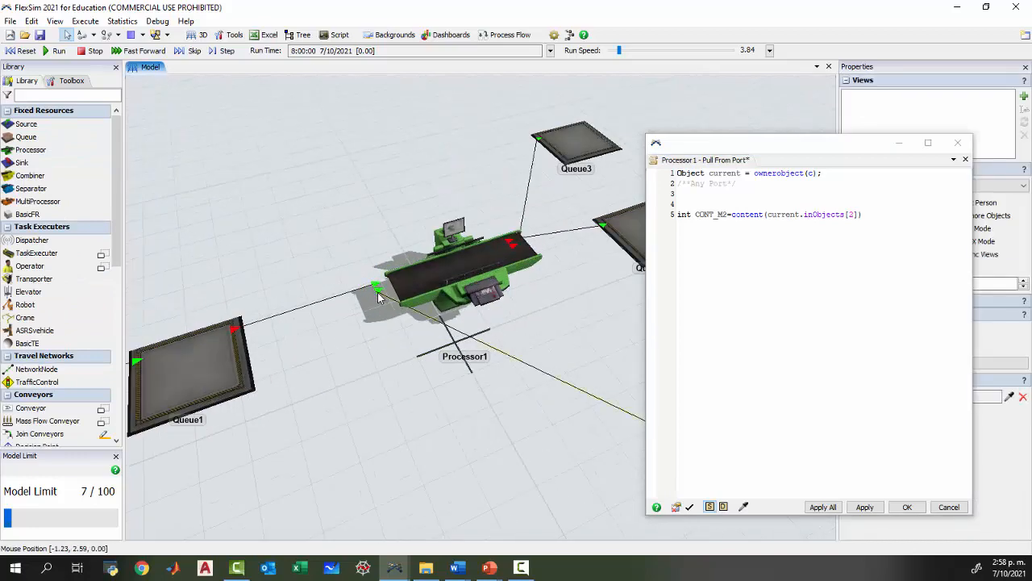
left_click(422, 286)
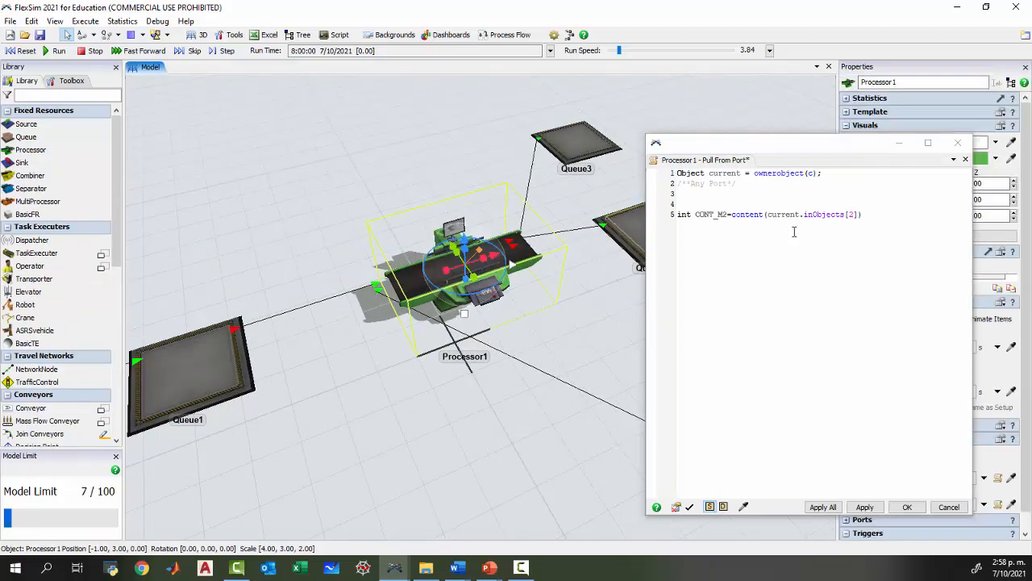
left_click(875, 215)
type(";")
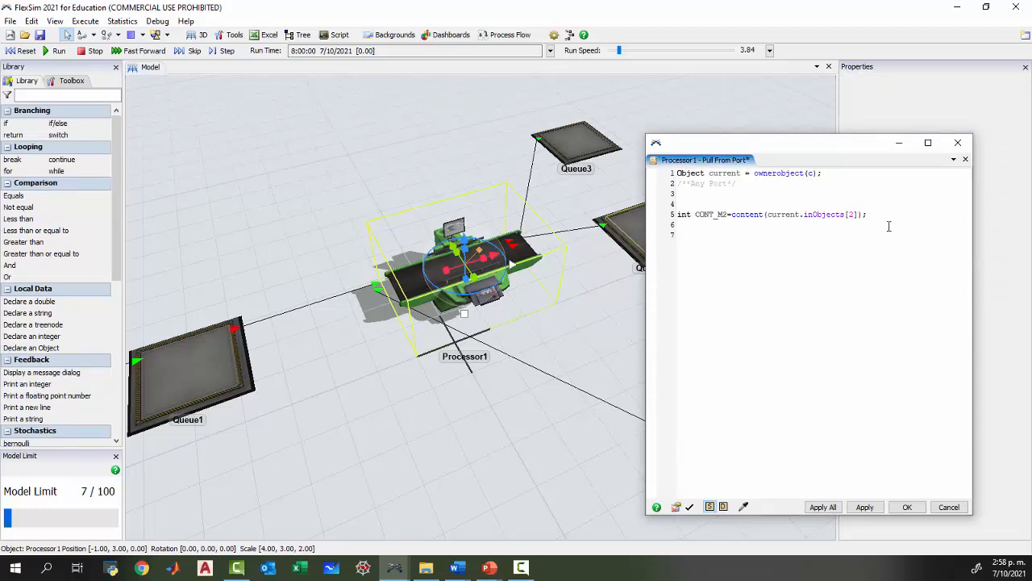
type("if (CONT_M2!=1")
Below the CONT_M2 declaration, add the condition "if (CONT_M2!=1)" with "return 1;" as its result.
key("Delete")
type("!")
type("eturn")
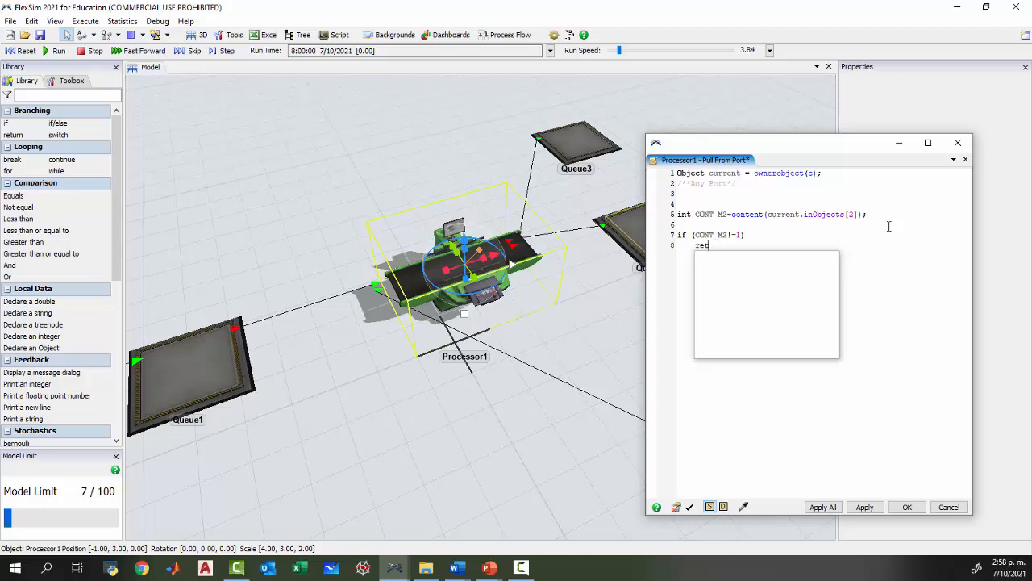
key("BackSpace")
key("BackSpace")
key("BackSpace")
key("BackSpace")
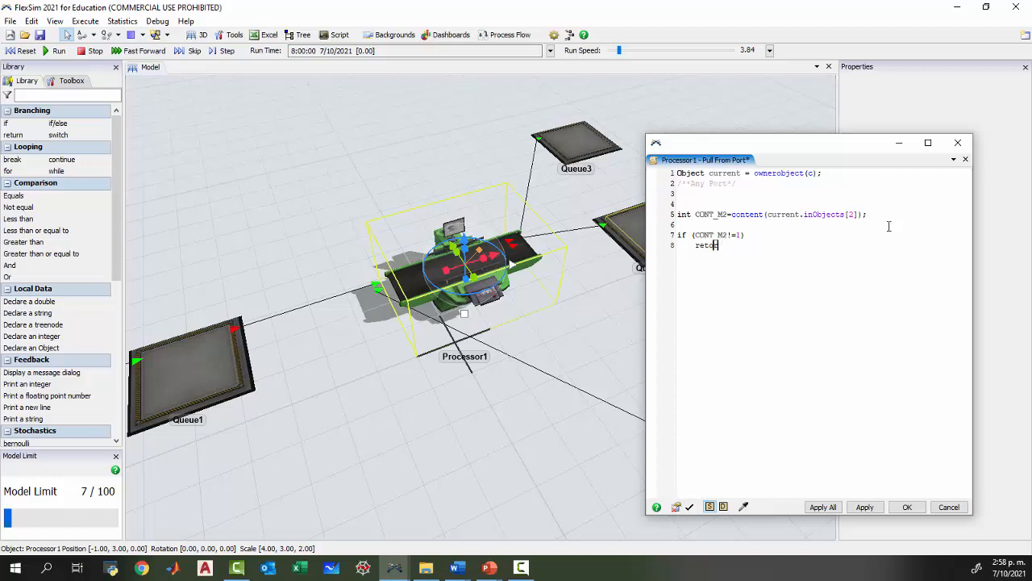
type("urn")
Complete the condition with an else branch containing "return 2;" and accept the Pull Strategy code of Processor1.
type("else")
key("Return")
type("return ")
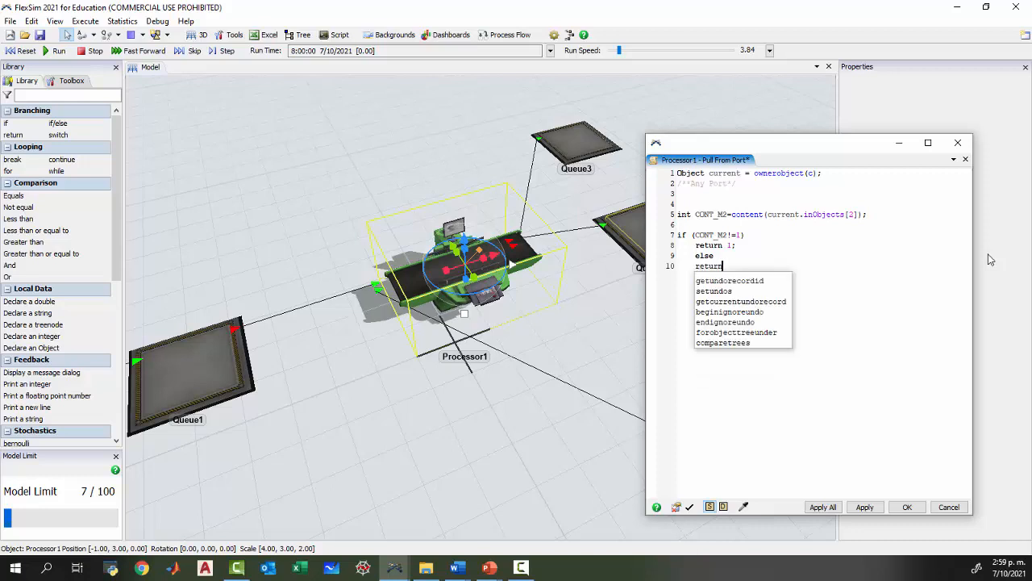
type("2;")
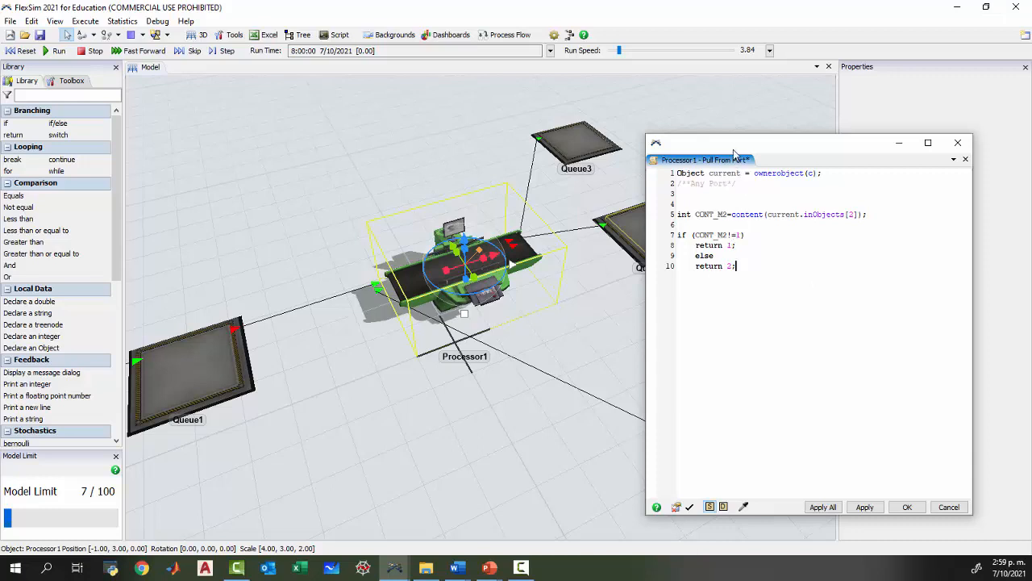
left_click_drag(737, 147, 800, 118)
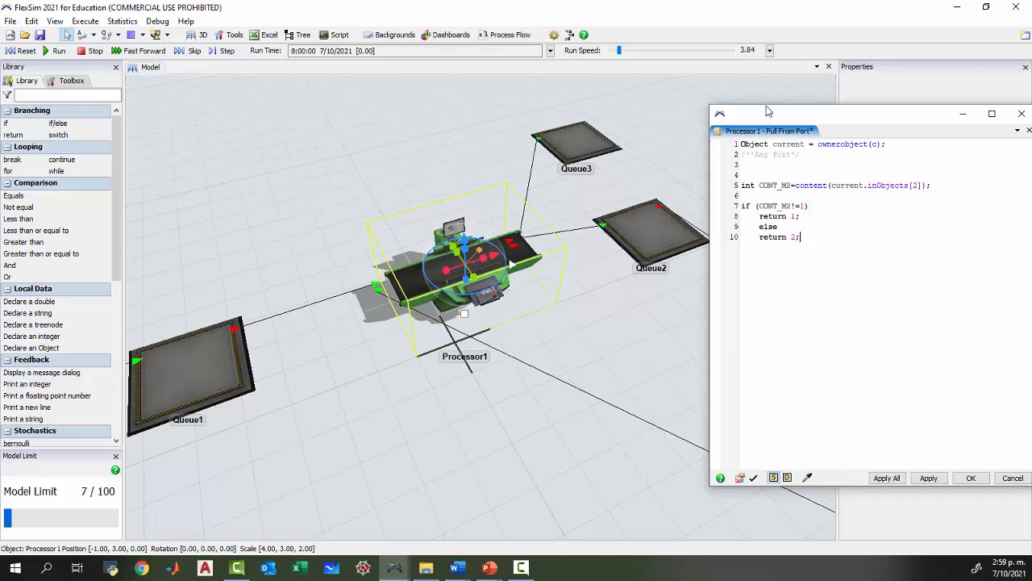
left_click_drag(768, 111, 405, 135)
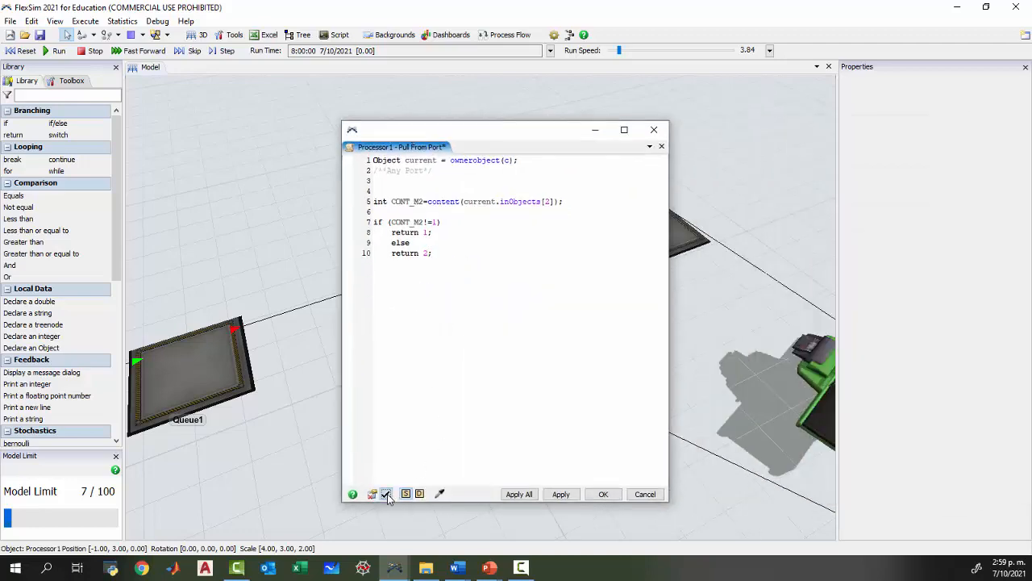
left_click(597, 494)
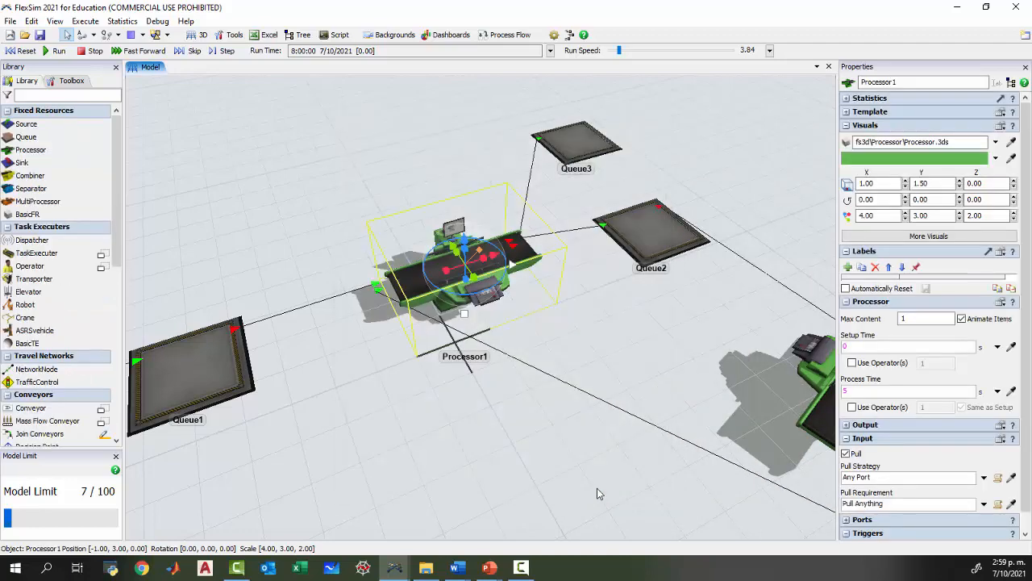
Reset and run the model, and examine the input ports of Processor1 while items move between the queues and processors.
left_click_drag(479, 417, 428, 410)
left_click_drag(330, 396, 432, 372)
left_click(22, 50)
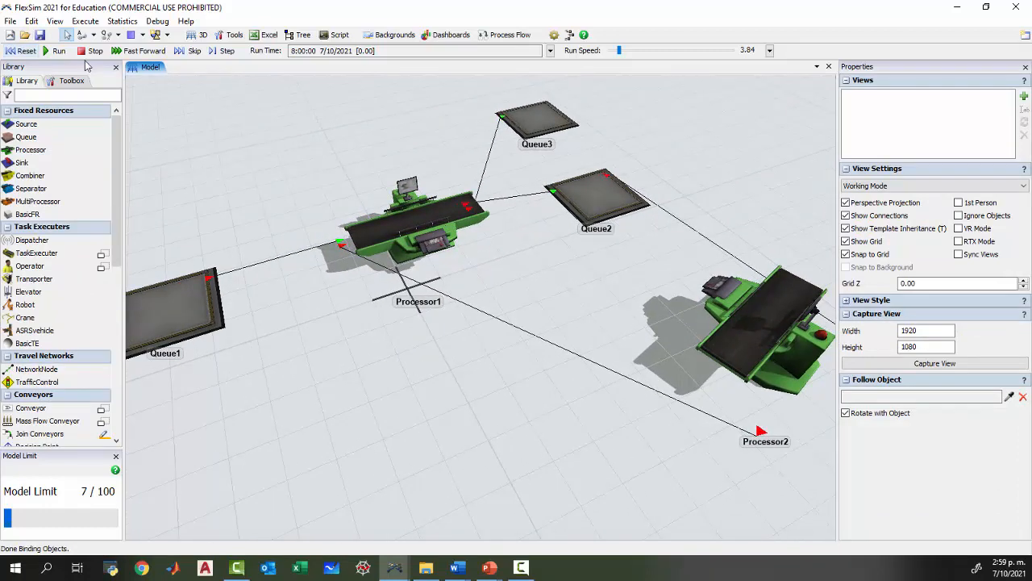
left_click(53, 51)
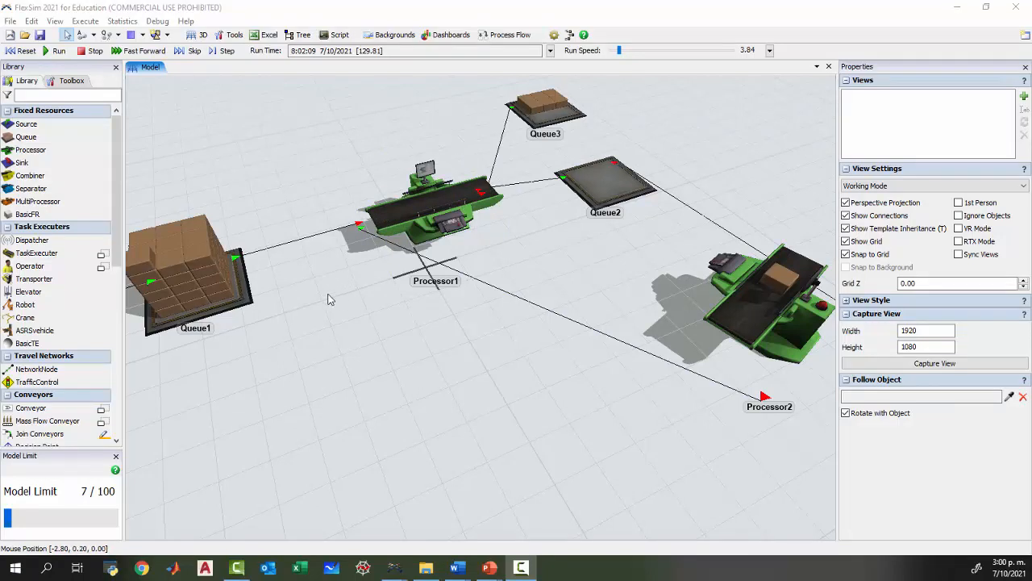
left_click(61, 51)
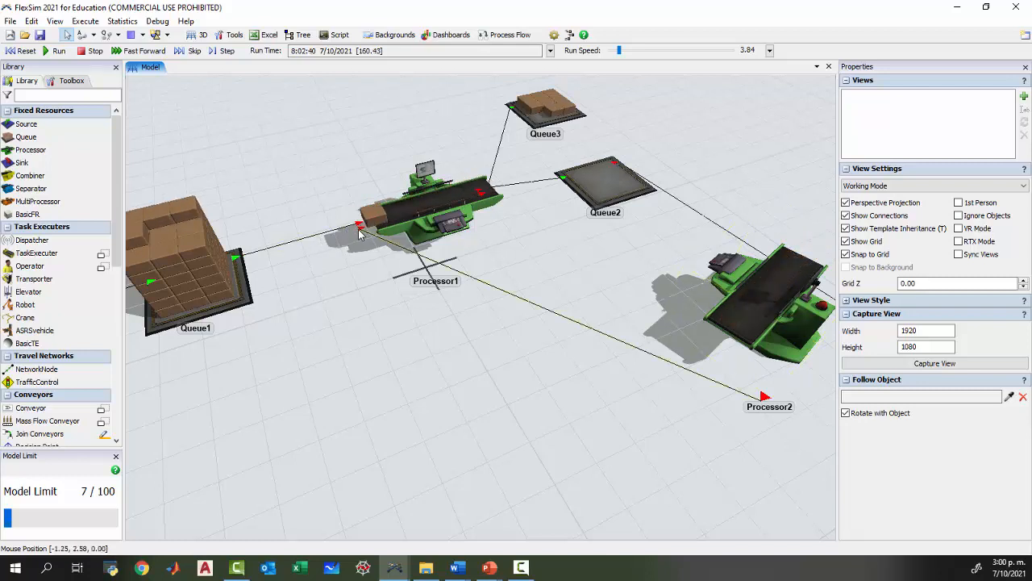
scroll(359, 313, "up", 1)
scroll(359, 313, "up", 2)
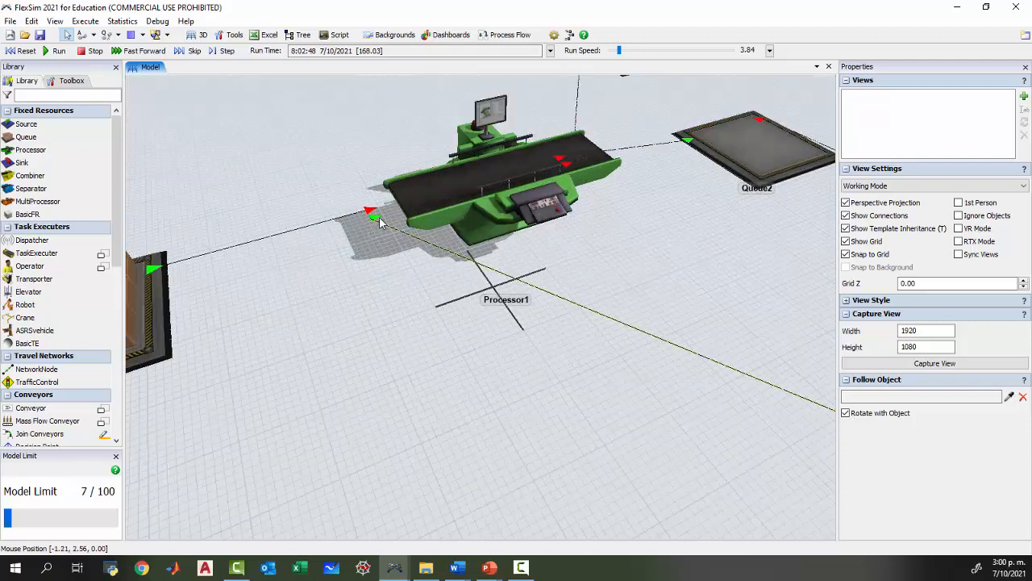
scroll(391, 323, "down", 4)
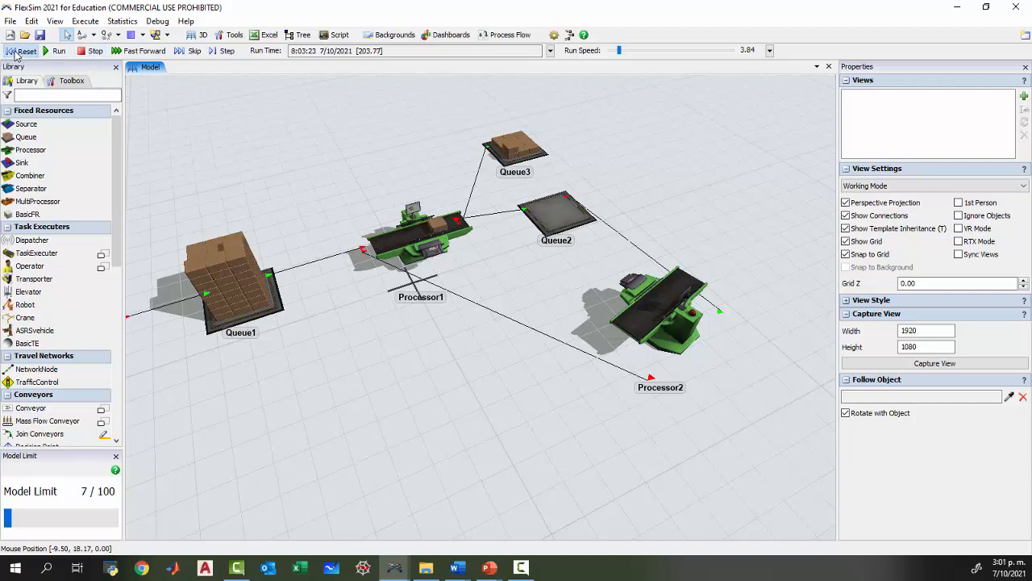
Reset the model and replace the direct Processor2-to-Processor1 connection with a new queue at X -3, Y -4, linked from Processor2 to Processor1.
left_click(21, 51)
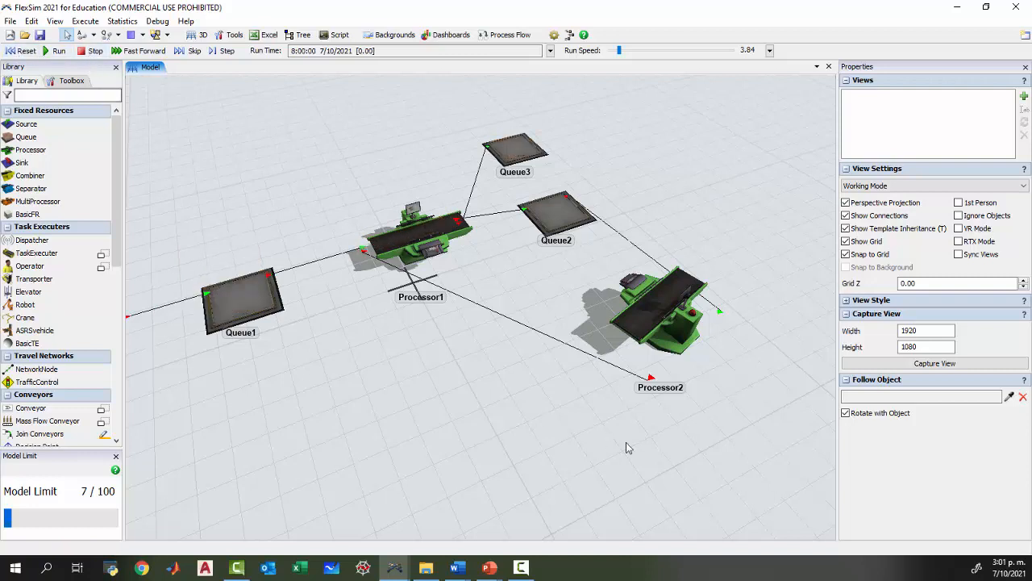
left_click(641, 331)
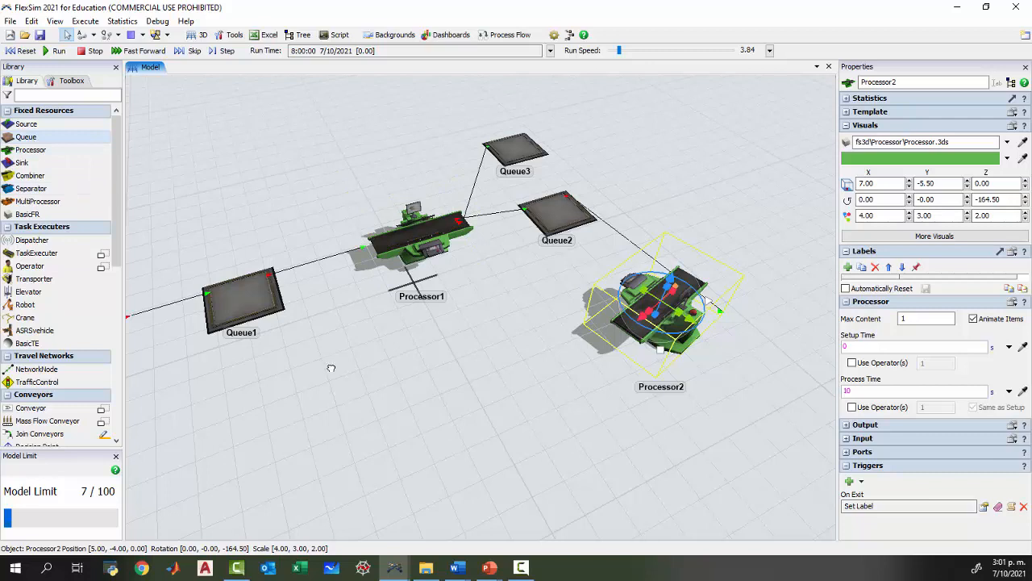
left_click_drag(330, 368, 356, 375)
key("a")
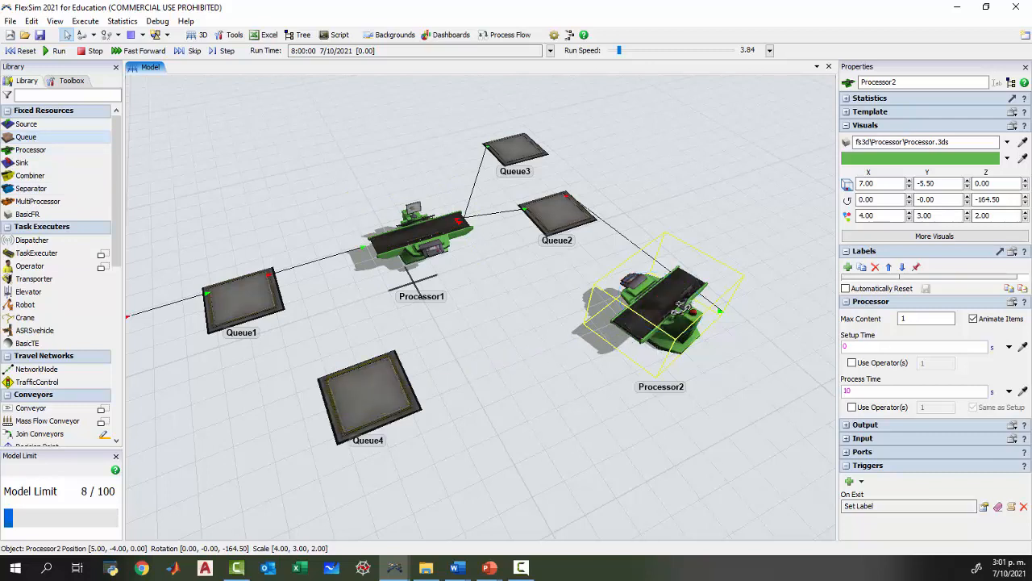
left_click(385, 395)
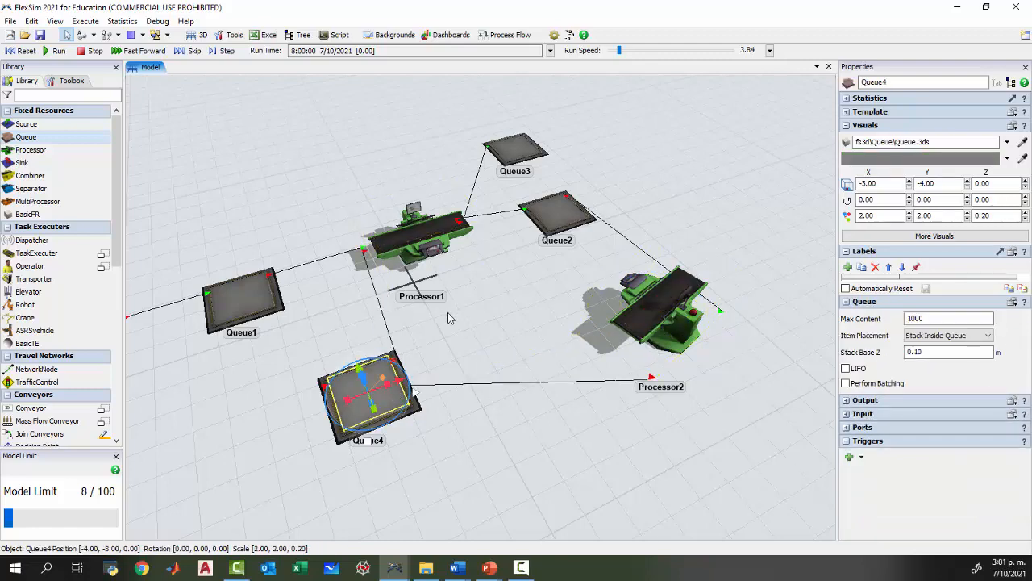
Reset and rerun the model with the added queue, watching the item flow and the ports between Processor2, Queue4 and Processor1.
left_click_drag(466, 333, 506, 308)
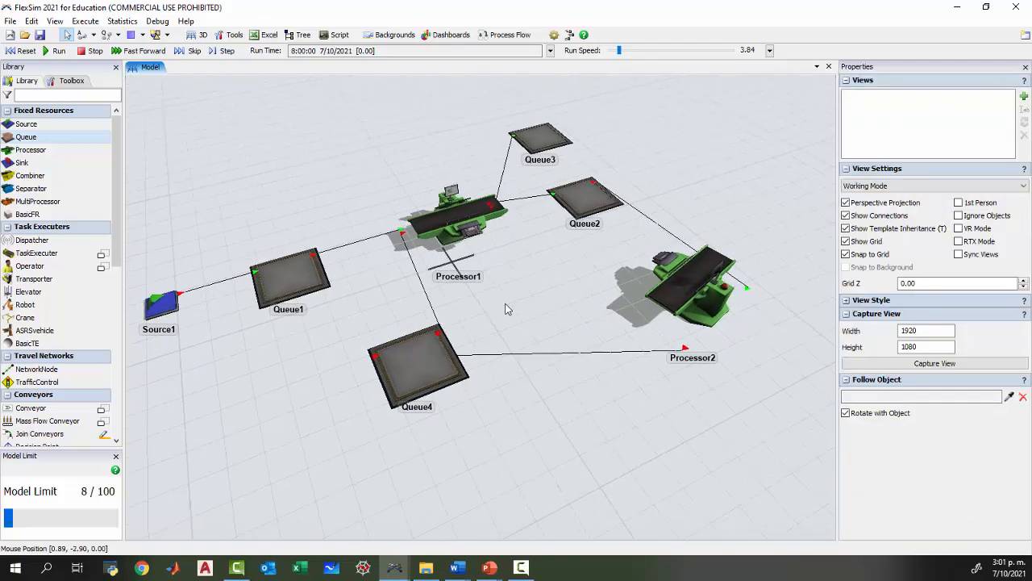
left_click(445, 374)
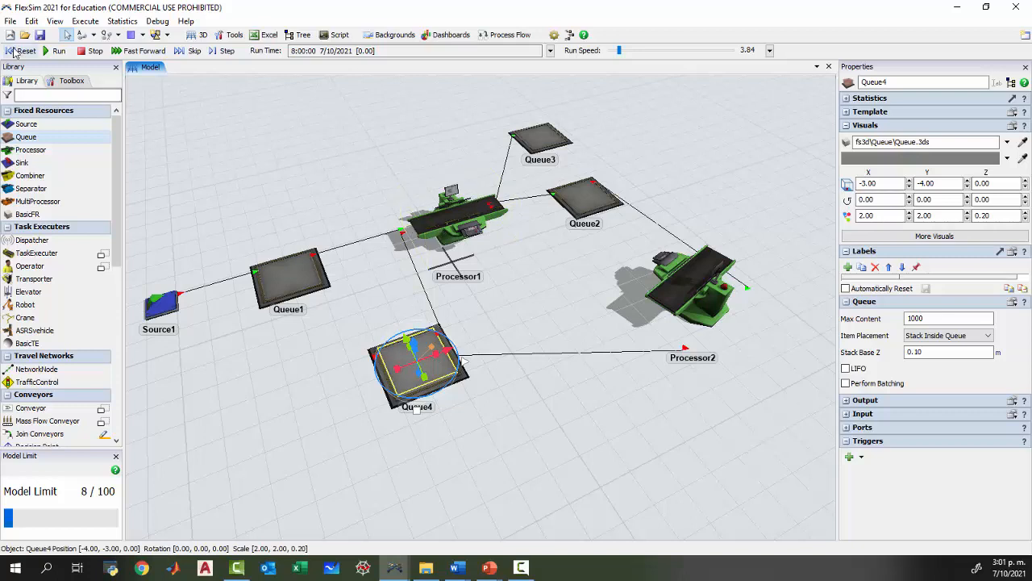
left_click(571, 302)
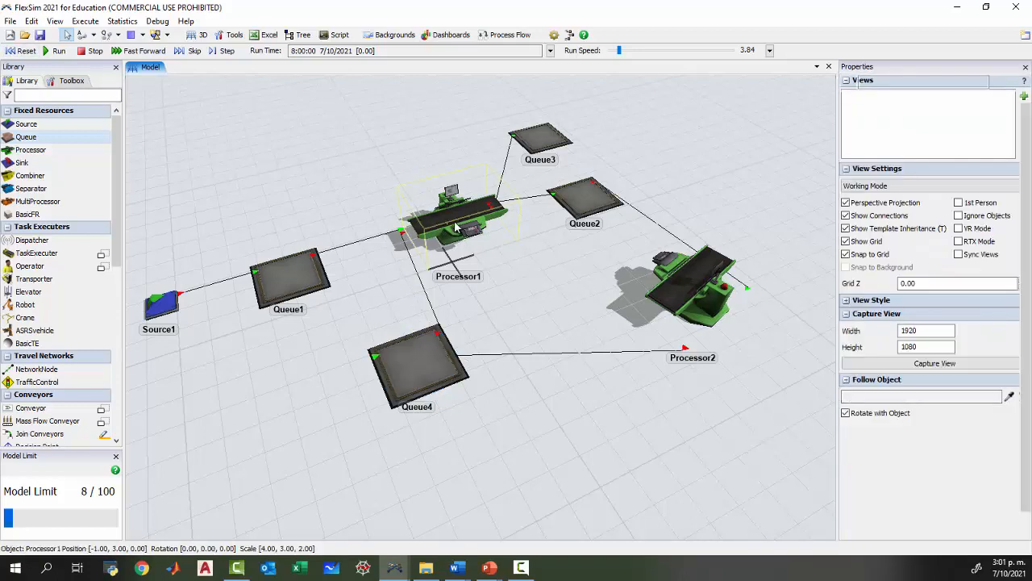
left_click(456, 221)
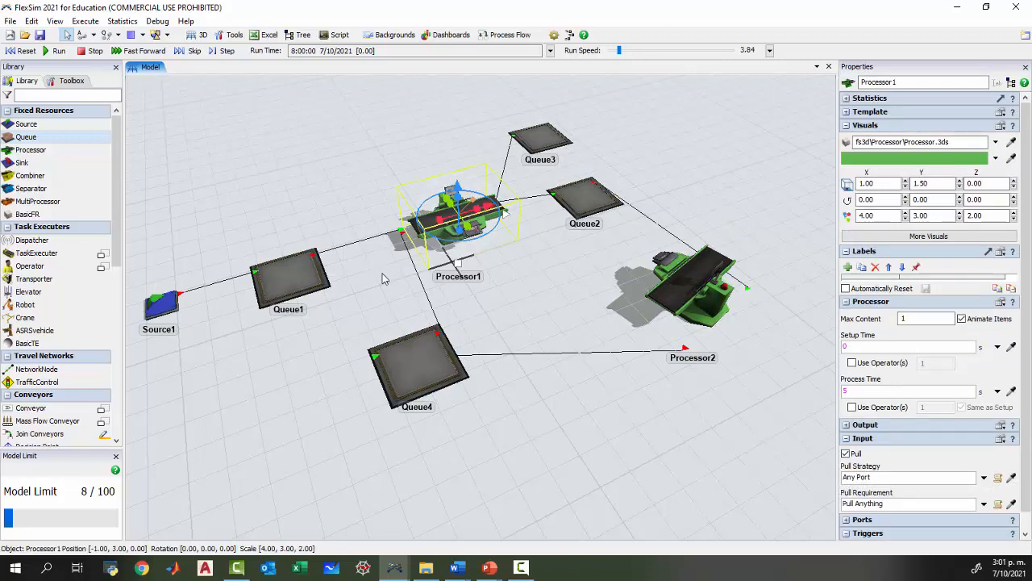
left_click_drag(388, 252, 399, 278)
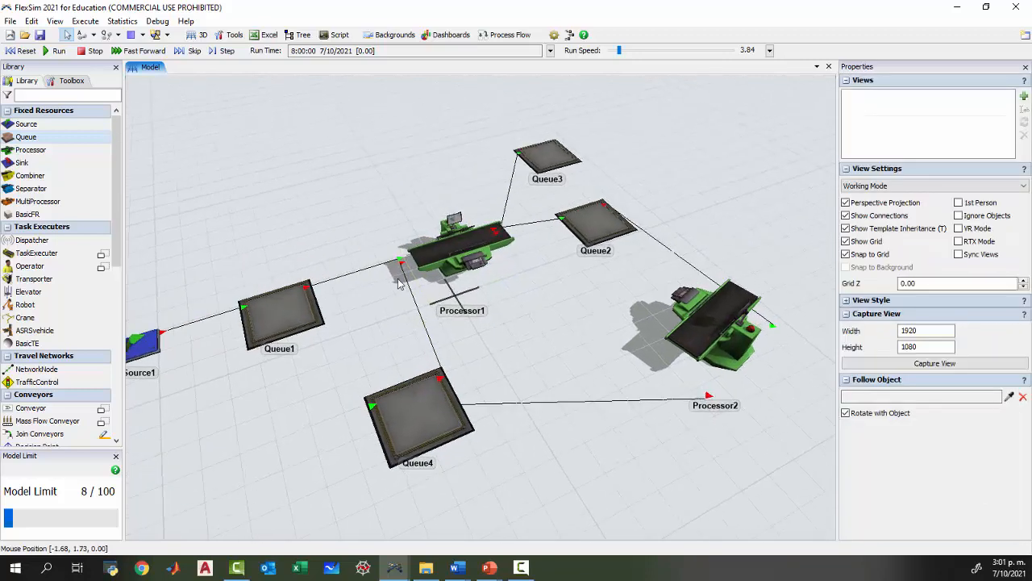
scroll(400, 282, "up", 3)
left_click_drag(380, 323, 361, 289)
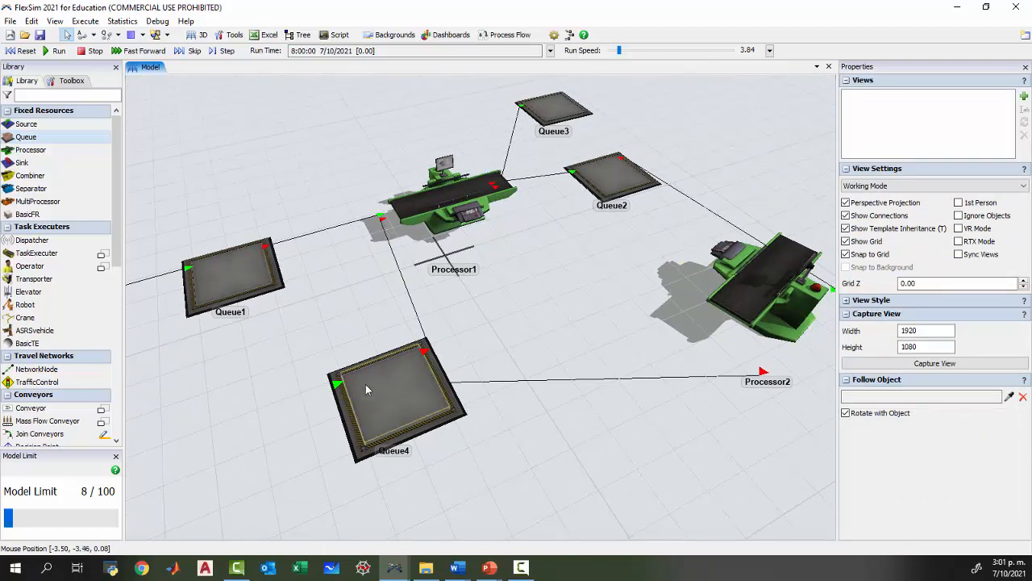
left_click(58, 50)
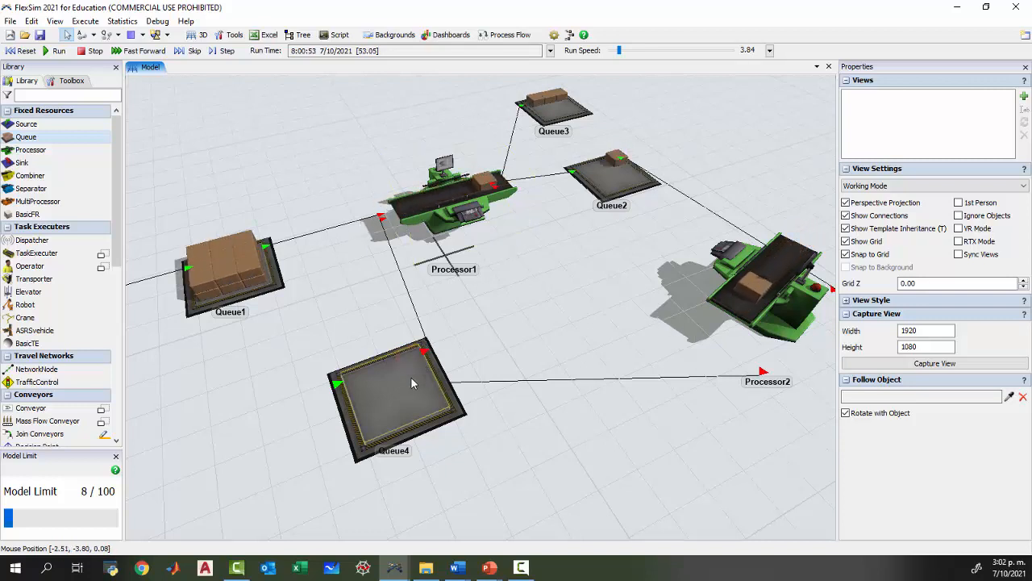
left_click_drag(557, 459, 560, 421)
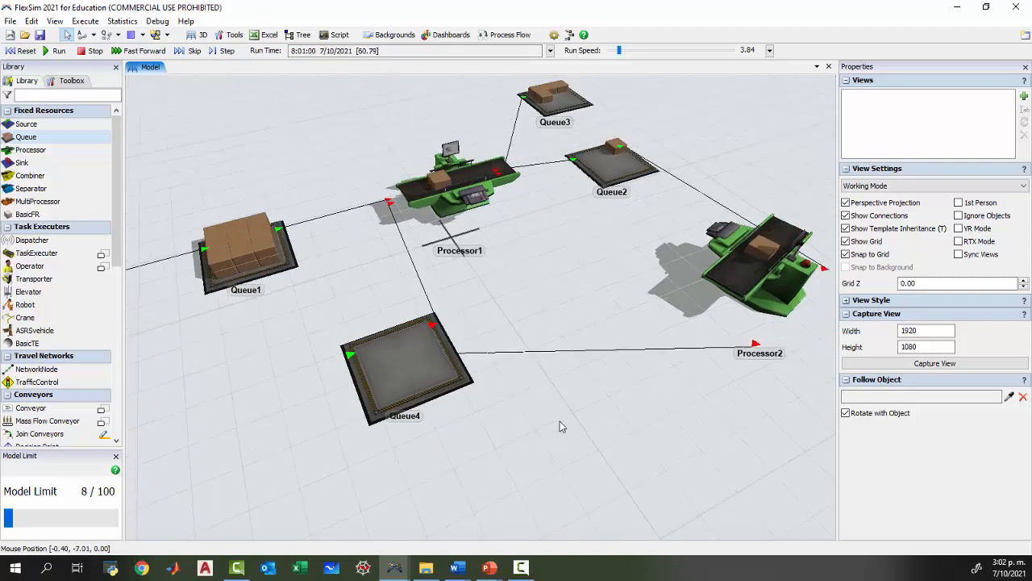
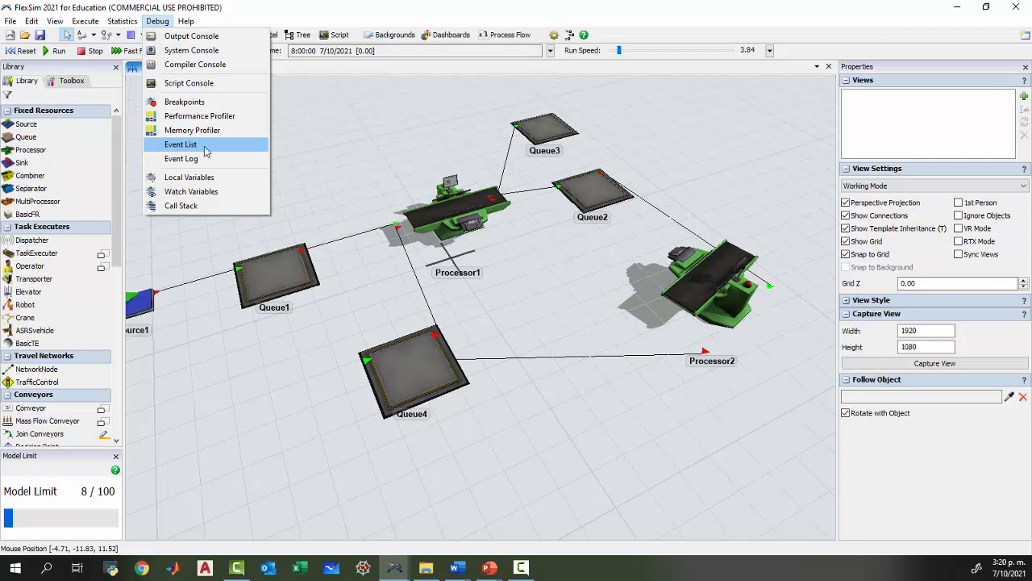
Show the Event List, run and stop the model to examine its pending events, and reset the model before closing the list.
left_click(206, 149)
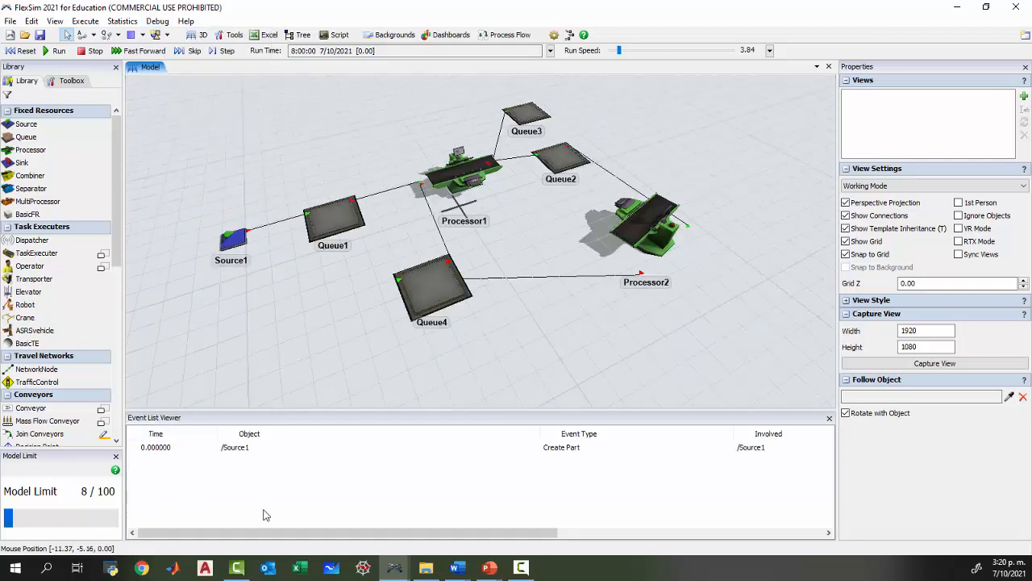
left_click_drag(283, 410, 287, 370)
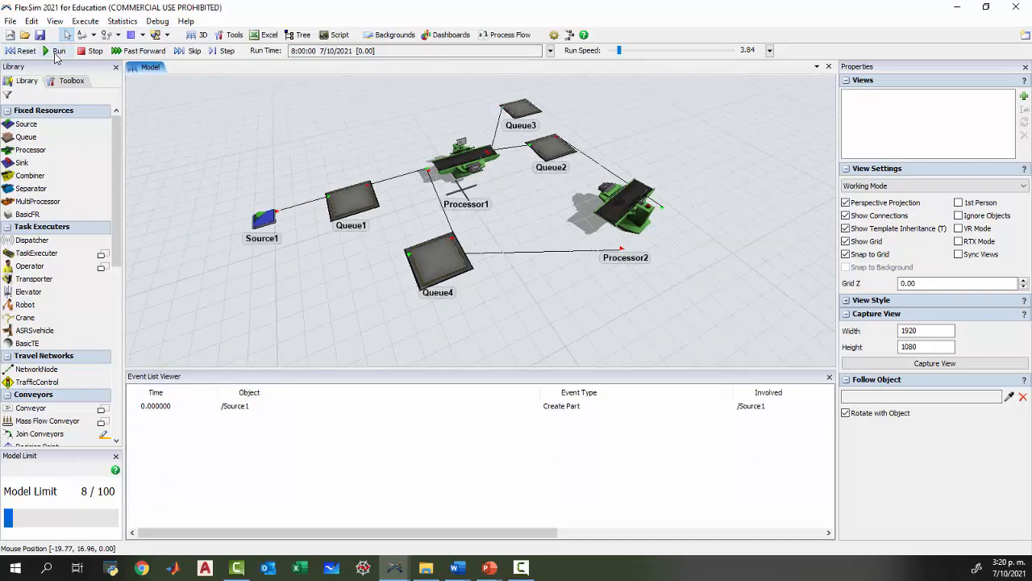
left_click(56, 51)
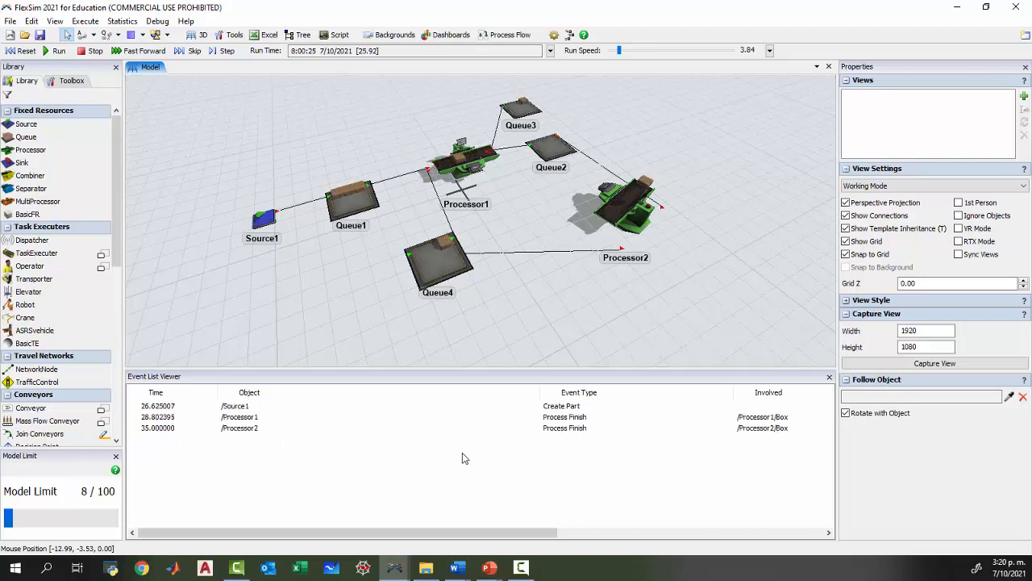
left_click(93, 52)
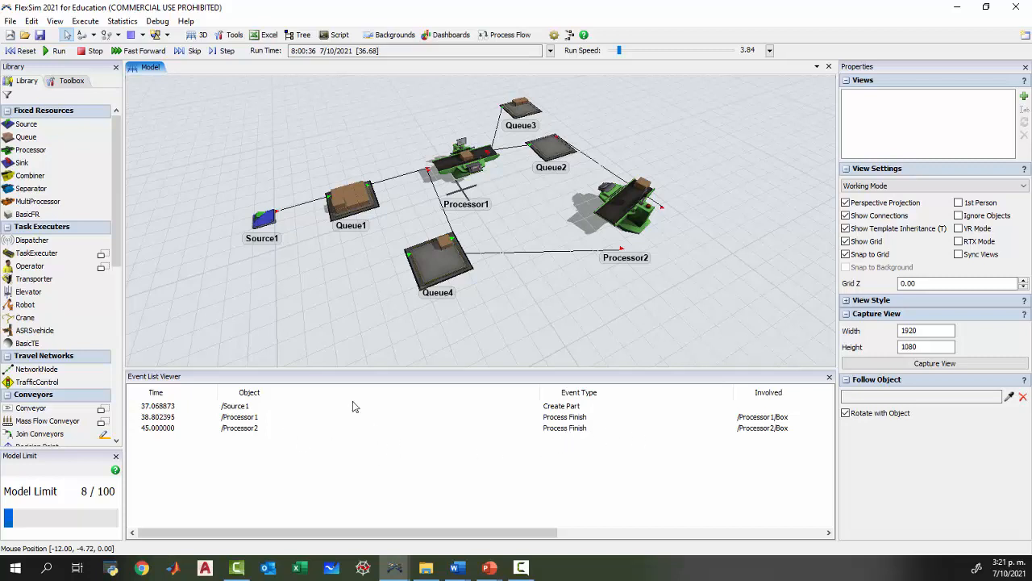
left_click(71, 53)
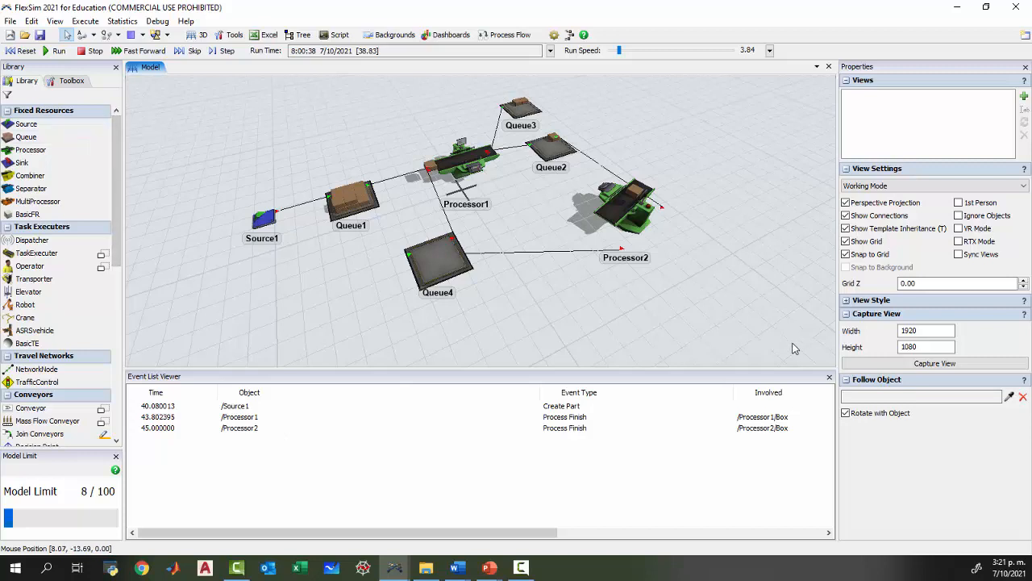
left_click(21, 50)
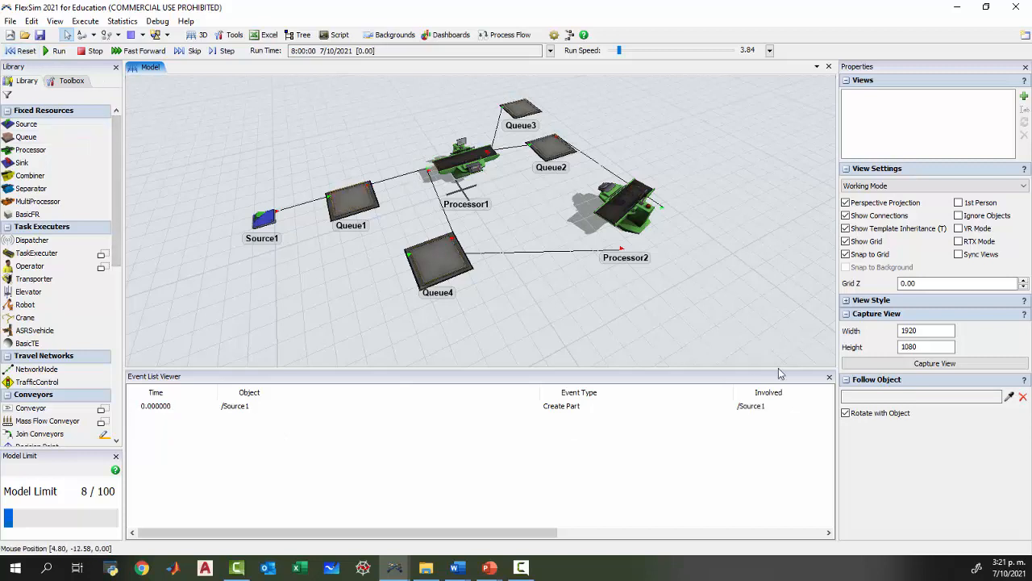
left_click(829, 376)
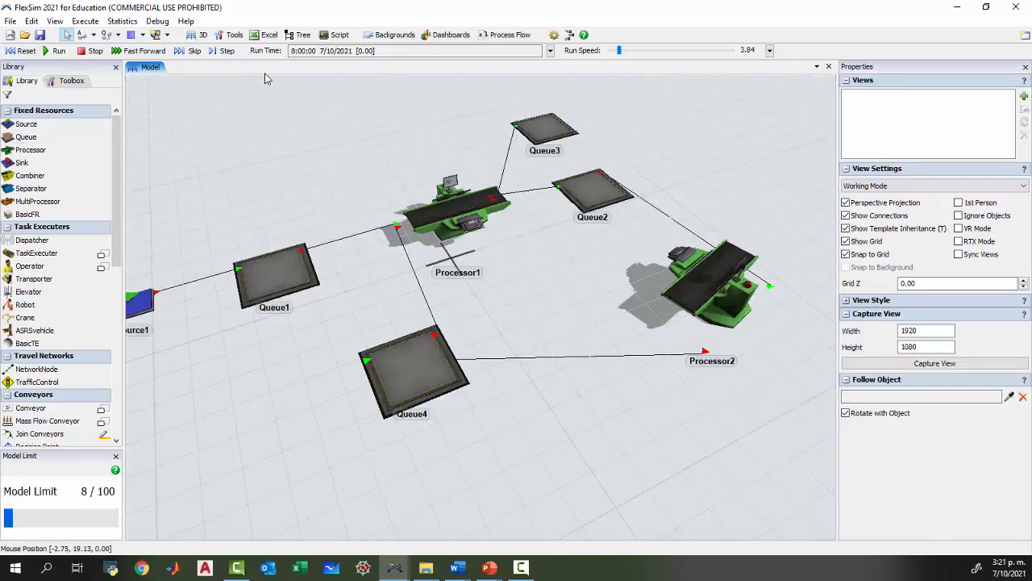
Open the Event Log in an enlarged pane with logging enabled and reset the model.
left_click(157, 21)
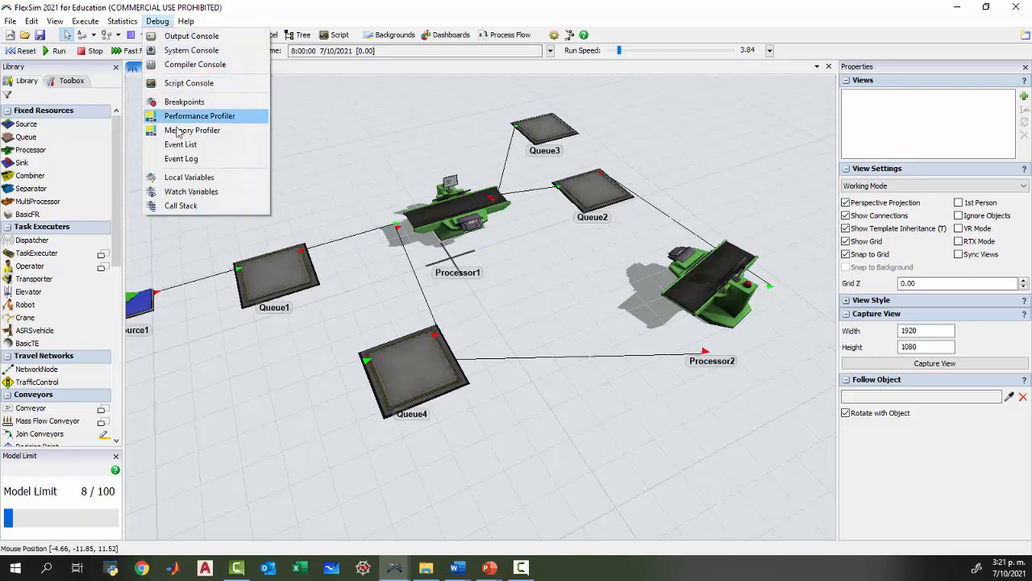
left_click(208, 160)
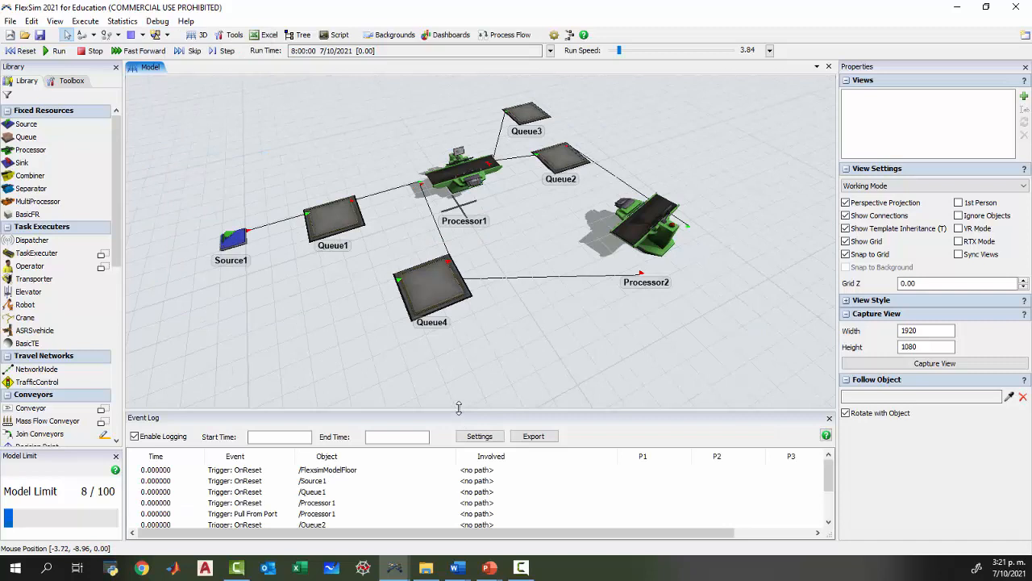
left_click_drag(458, 408, 463, 364)
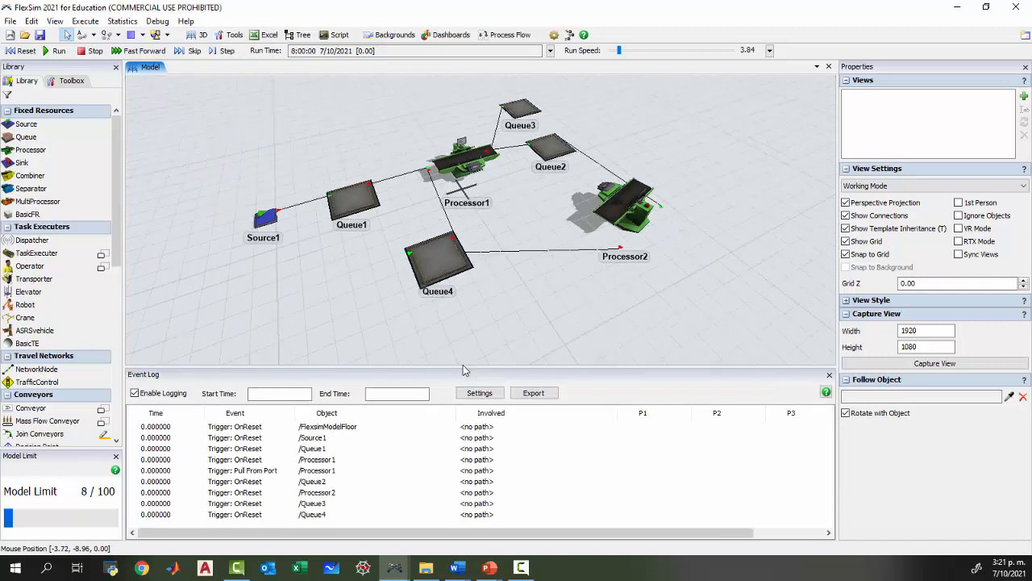
left_click(137, 393)
left_click(135, 394)
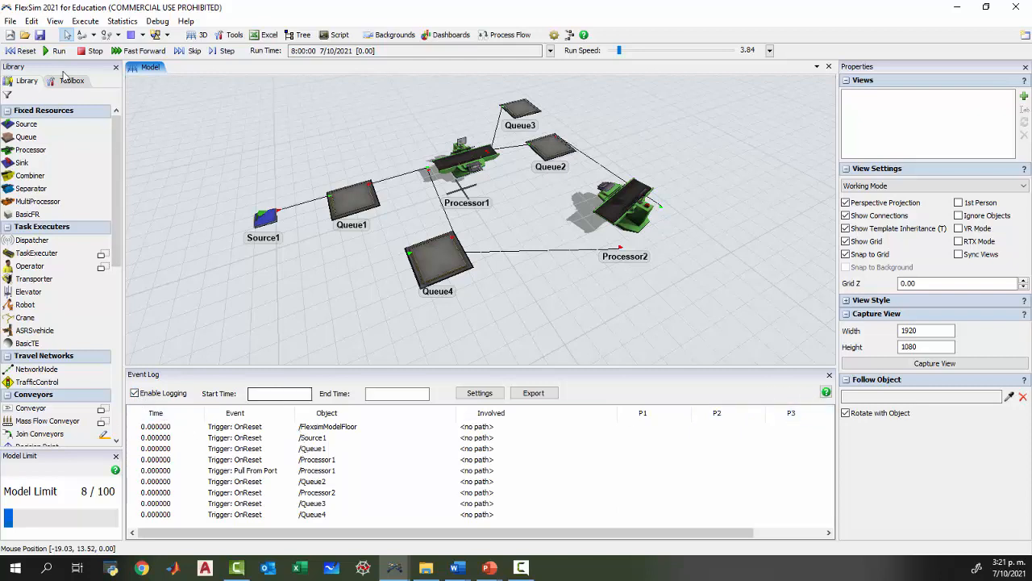
left_click(22, 50)
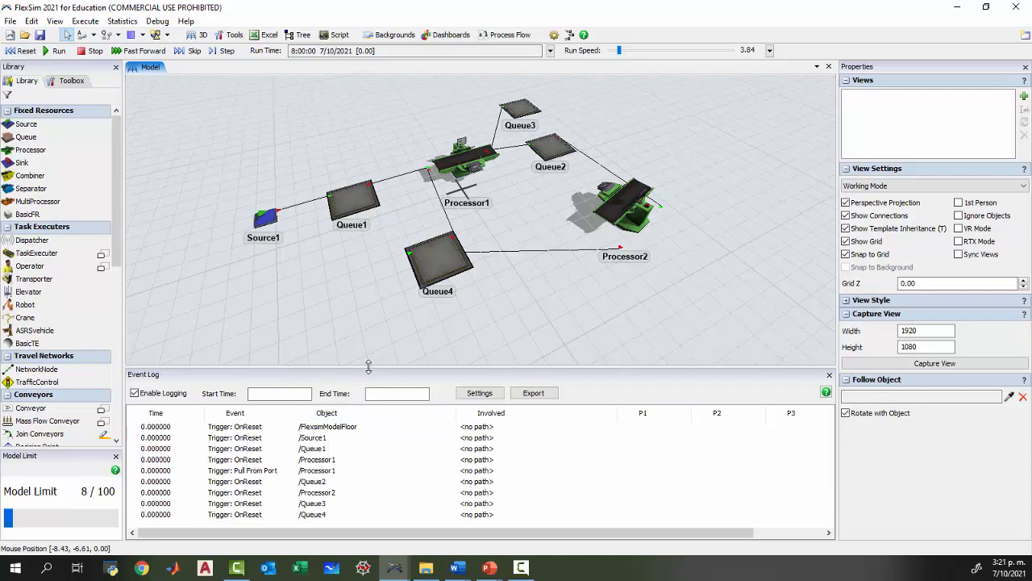
left_click_drag(370, 369, 371, 300)
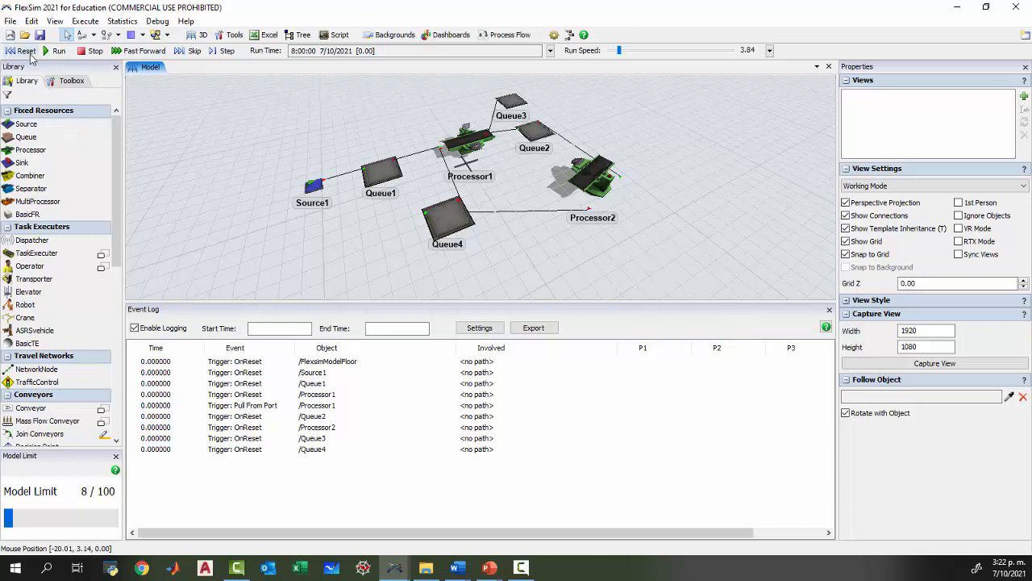
Run the model to record events in the Event Log and stop it at about 36 time units.
left_click(55, 51)
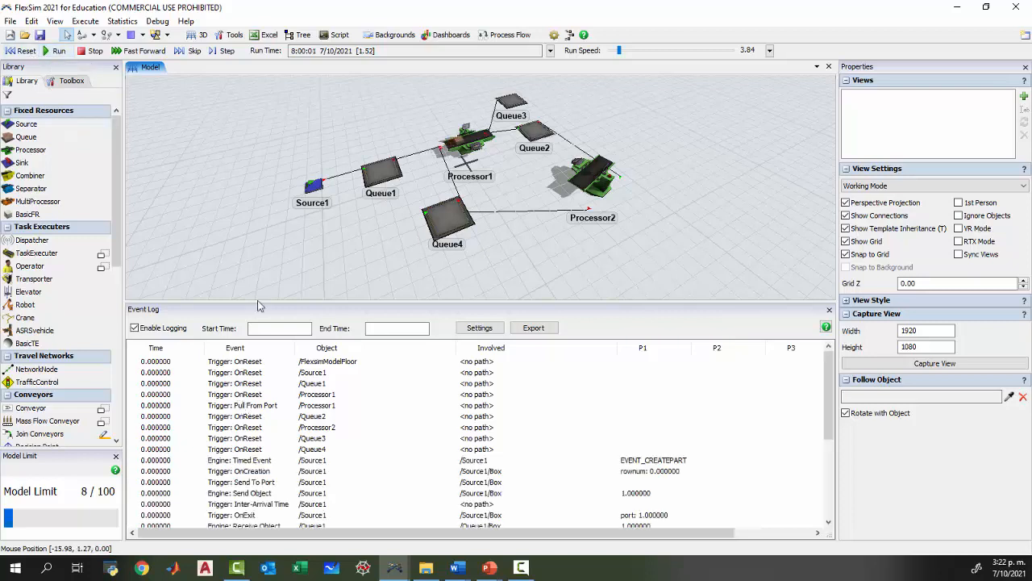
left_click_drag(824, 369, 813, 433)
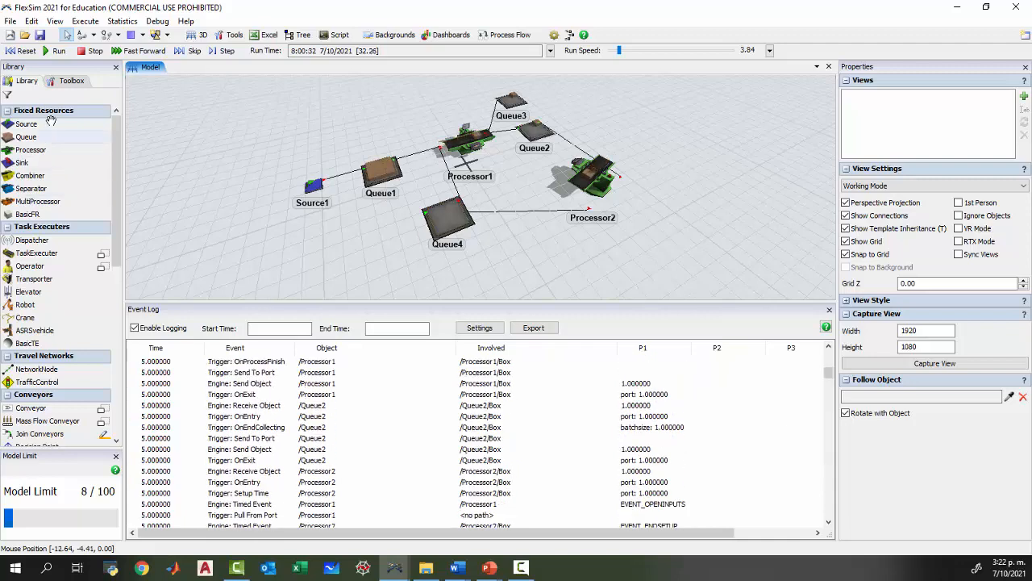
left_click(90, 53)
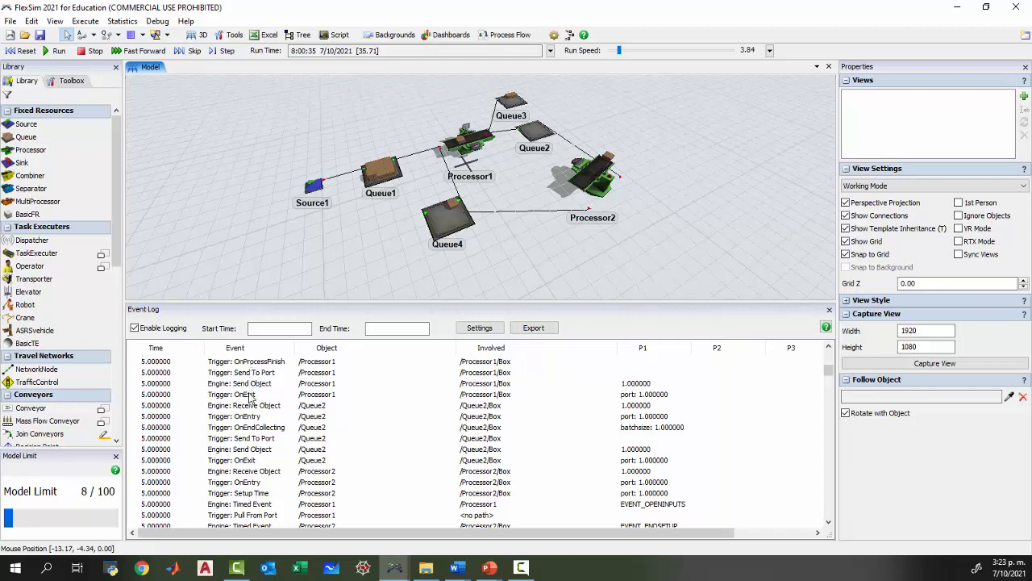
Examine the earliest log entries, following the first box from Queue1 through Processor1 to Queue2.
left_click(828, 346)
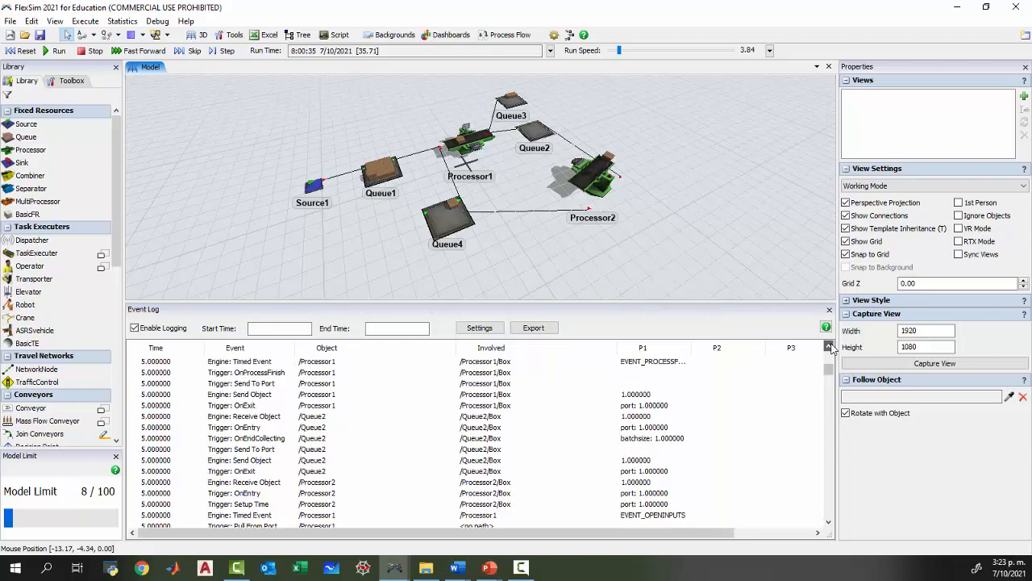
left_click(828, 346)
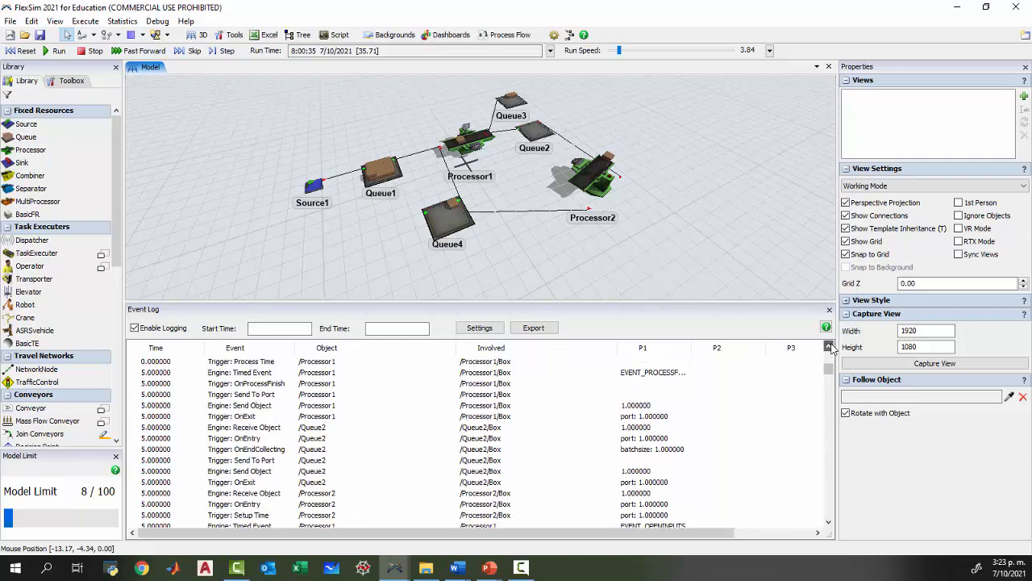
left_click(828, 346)
left_click(828, 346)
left_click(828, 346)
left_click(829, 346)
left_click(828, 346)
left_click(828, 346)
left_click(828, 346)
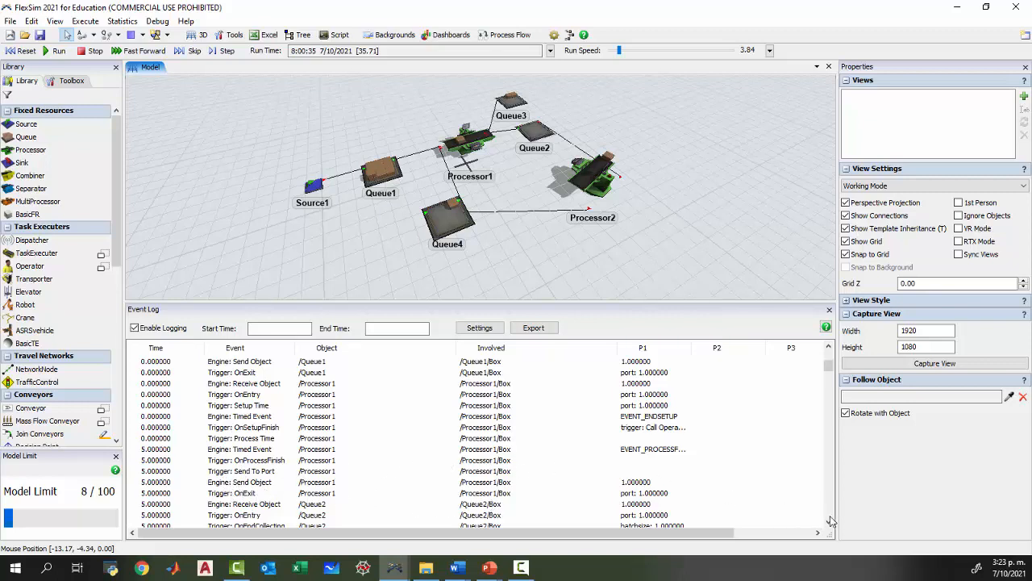
left_click_drag(831, 520, 830, 523)
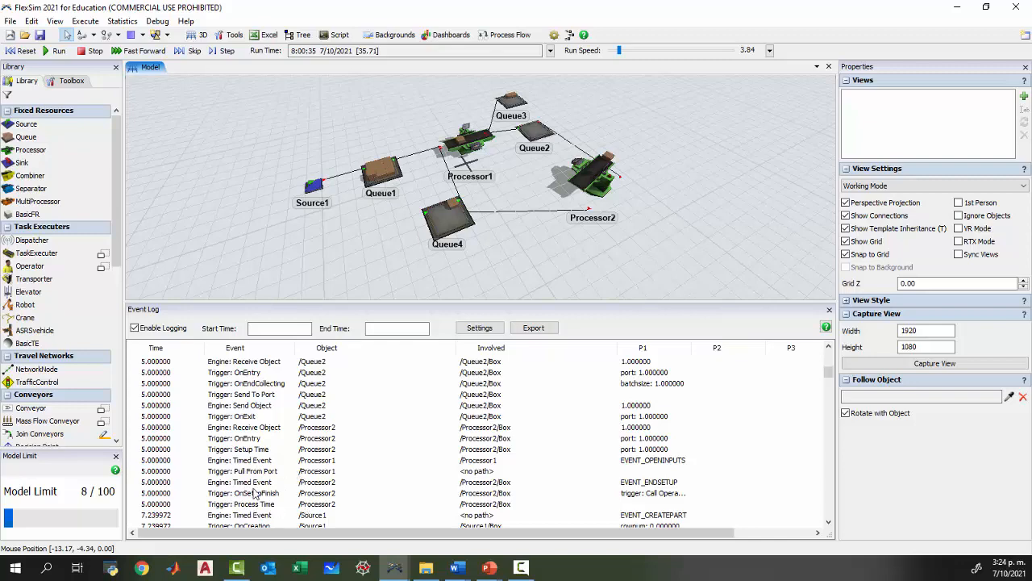
Trace Processor1's Pull From Port and Pull Requirement events through the rest of the log, checking which queue each box comes from.
scroll(399, 444, "down", 6)
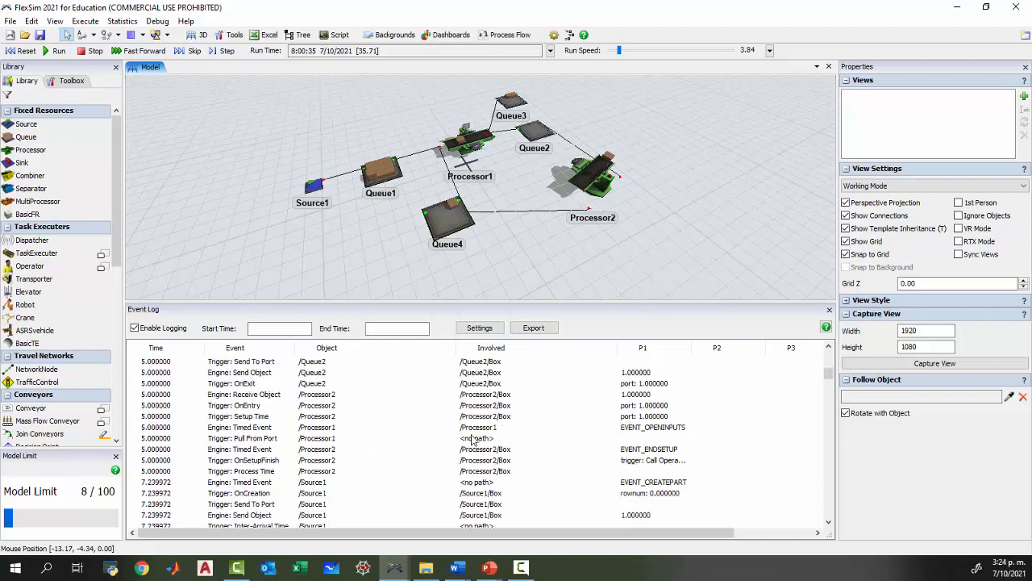
scroll(392, 440, "down", 10)
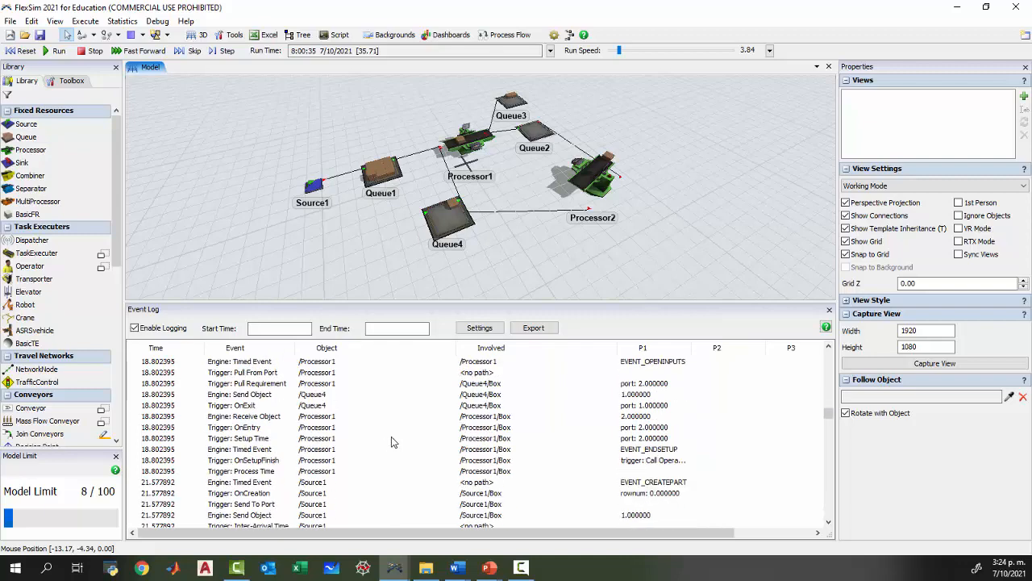
scroll(383, 437, "down", 5)
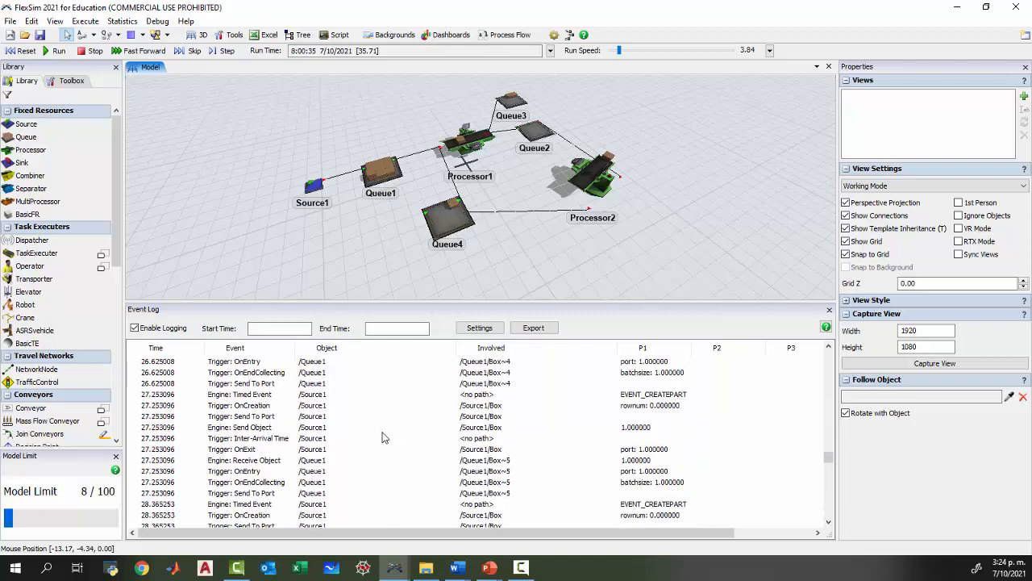
scroll(383, 438, "down", 4)
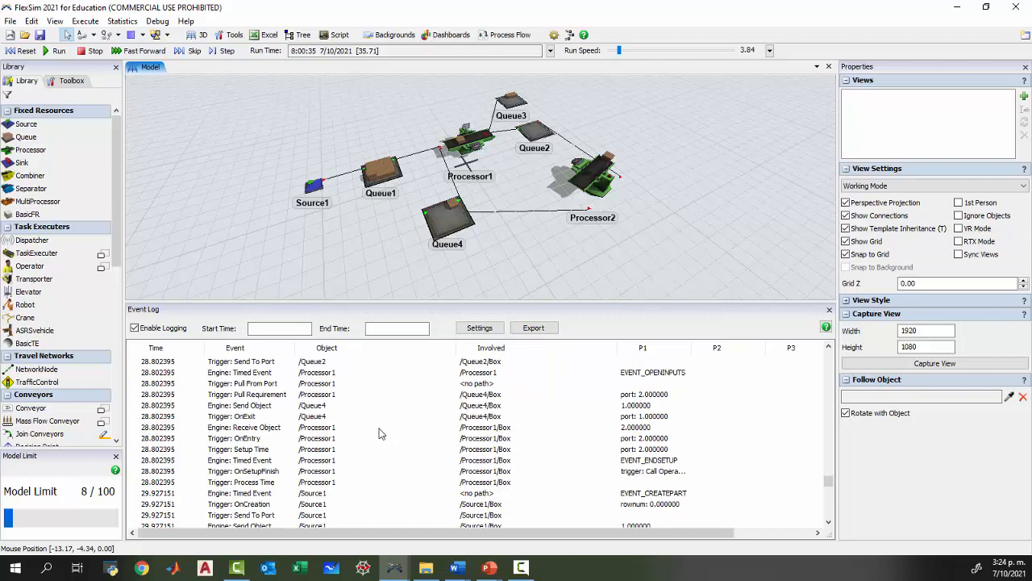
scroll(382, 434, "down", 3)
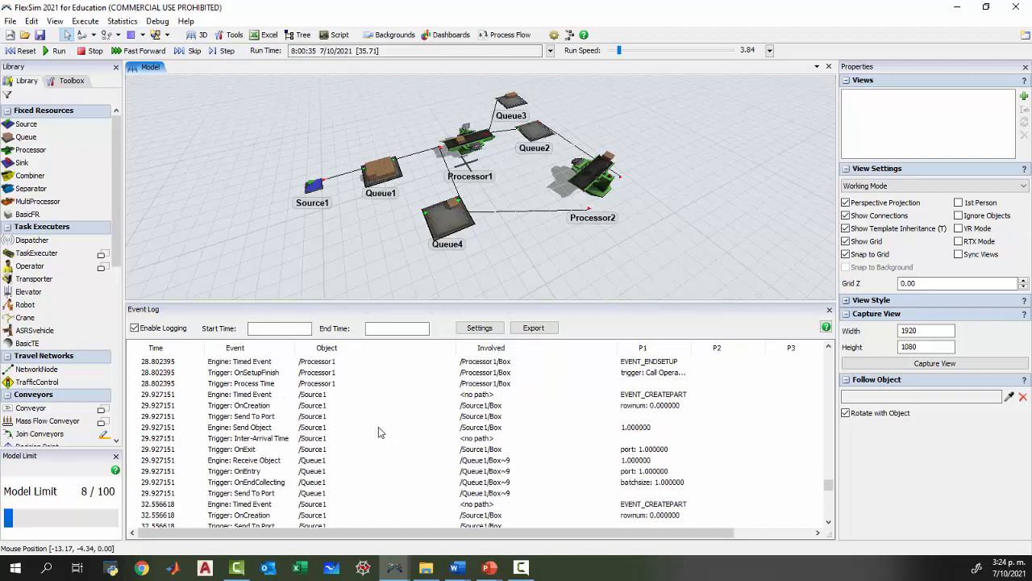
scroll(378, 430, "down", 10)
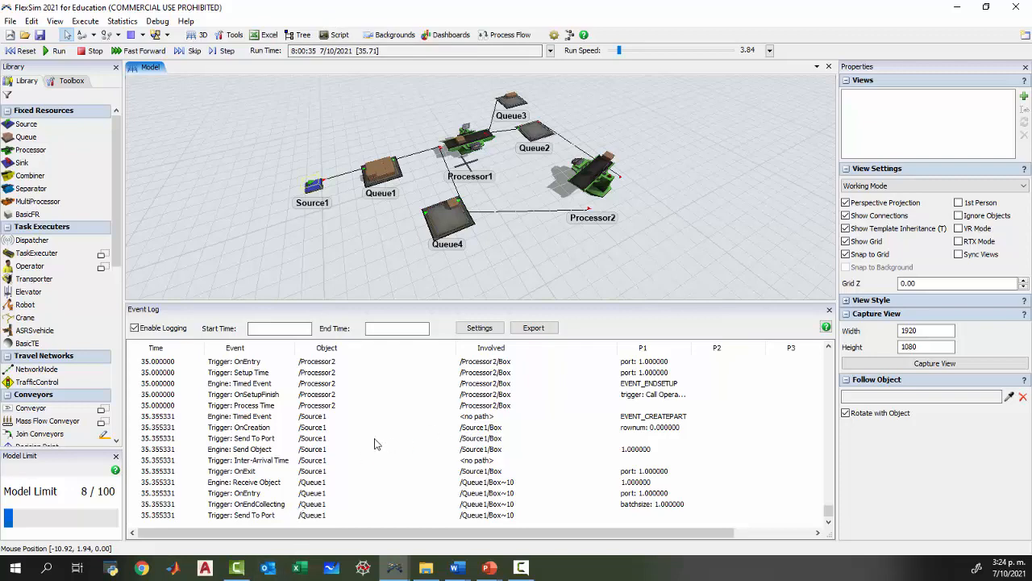
scroll(387, 456, "up", 10)
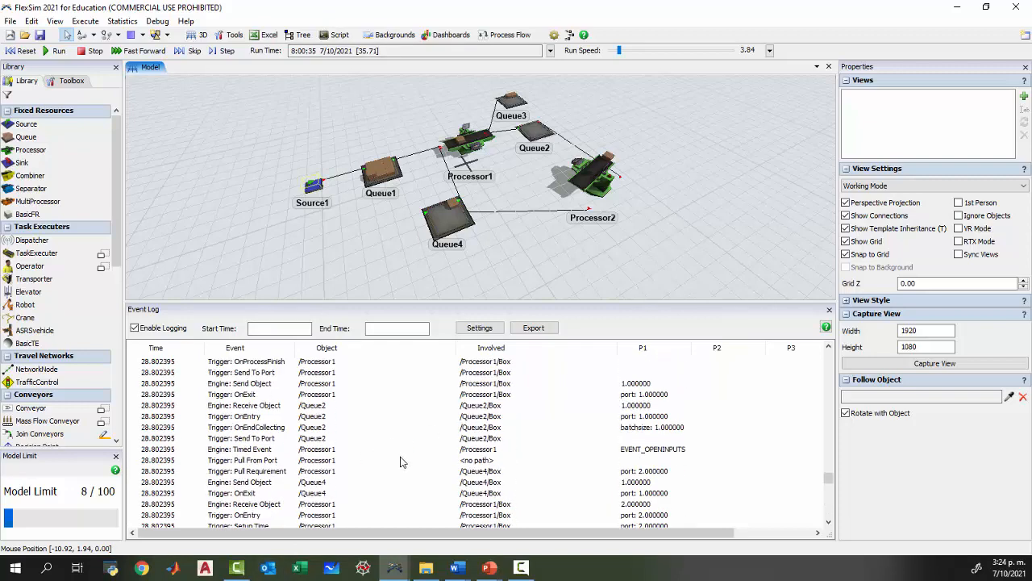
scroll(401, 461, "down", 10)
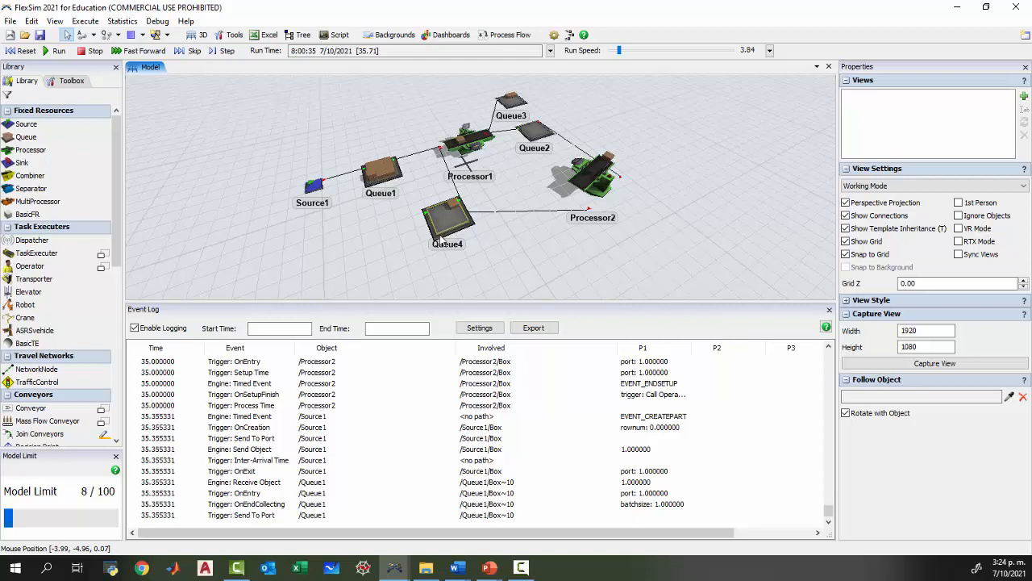
Check the file types offered for exporting the event log, such as Comma Separated Values File, and cancel the export.
left_click(274, 329)
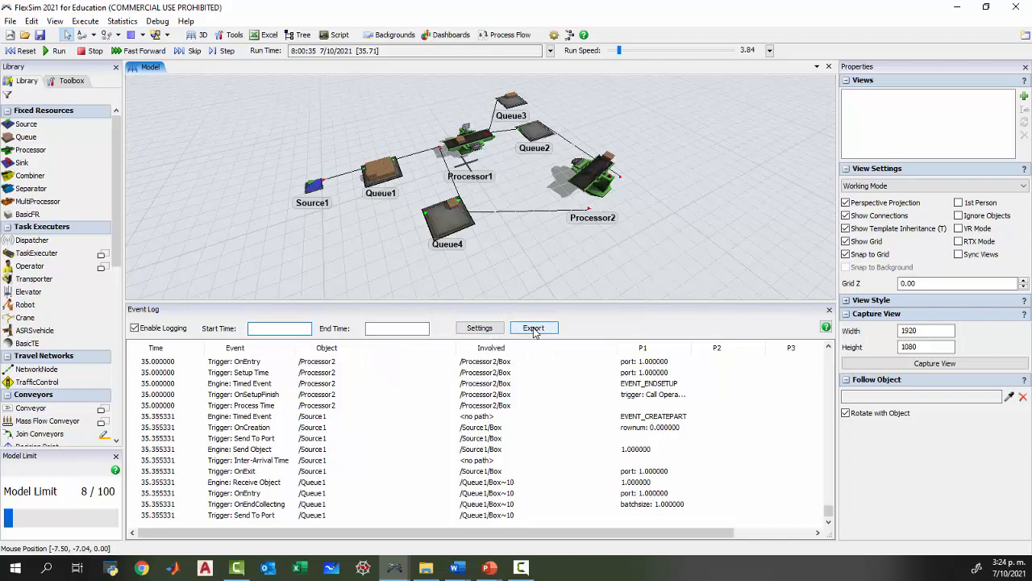
left_click(533, 329)
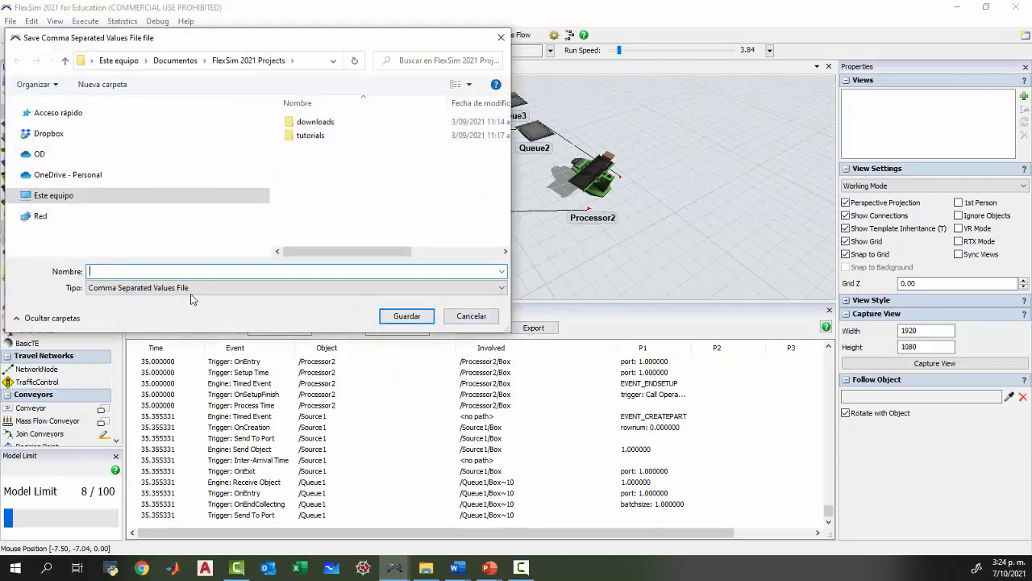
left_click(192, 289)
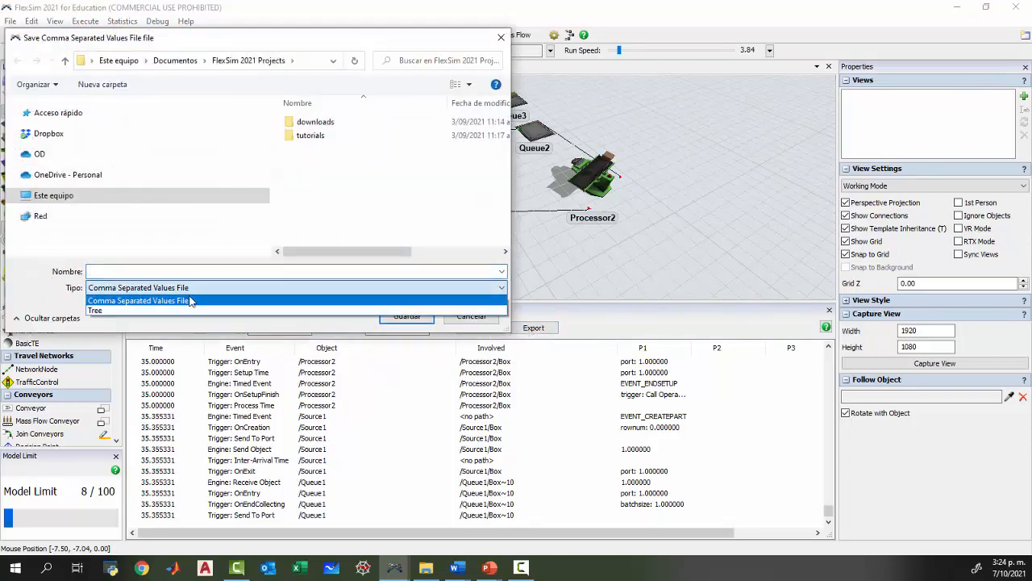
left_click(187, 300)
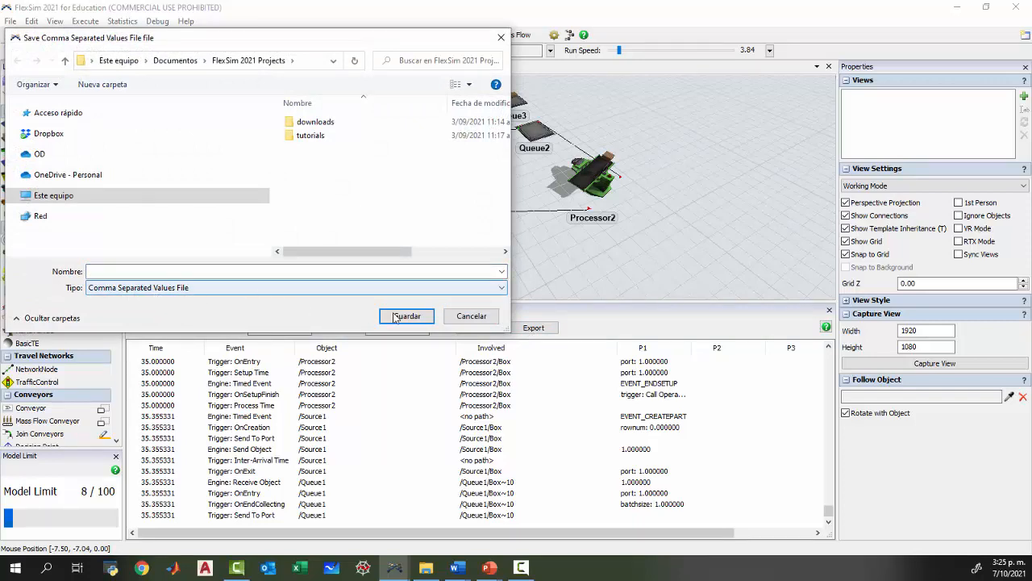
left_click(474, 317)
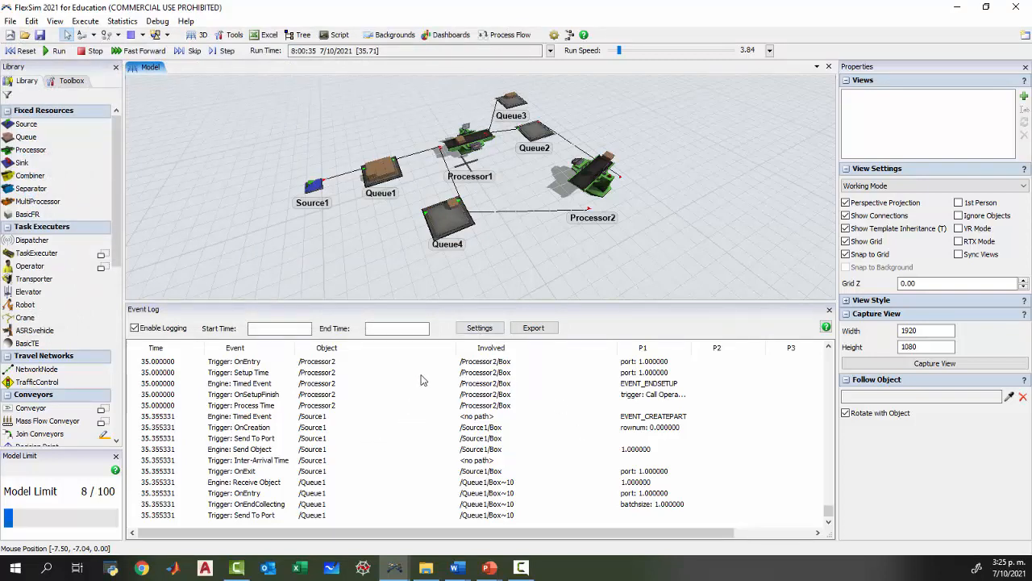
scroll(480, 245, "up", 3)
scroll(717, 284, "down", 2)
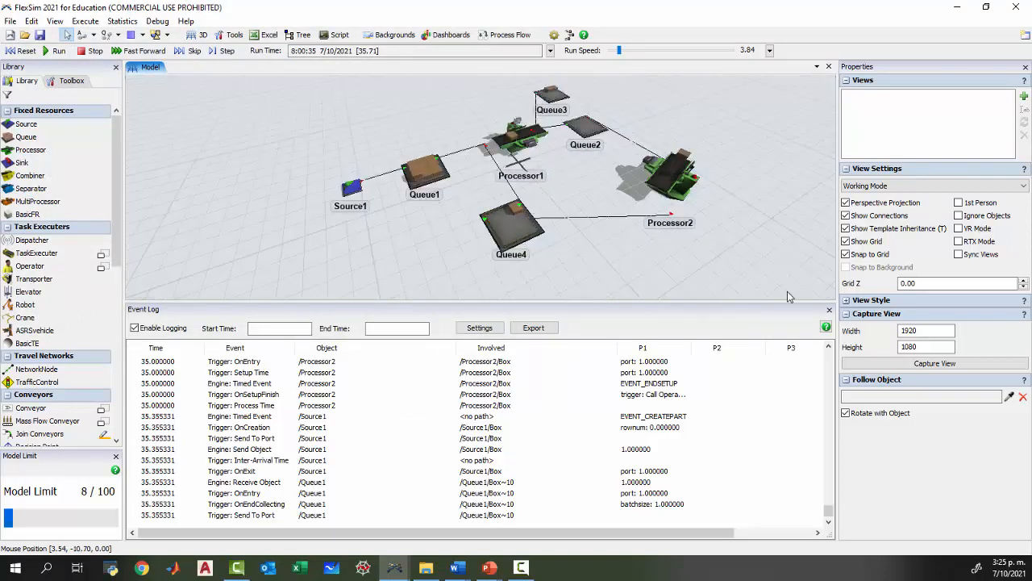
Close the Event Log and reset the model to time zero.
left_click(829, 311)
scroll(383, 349, "up", 2)
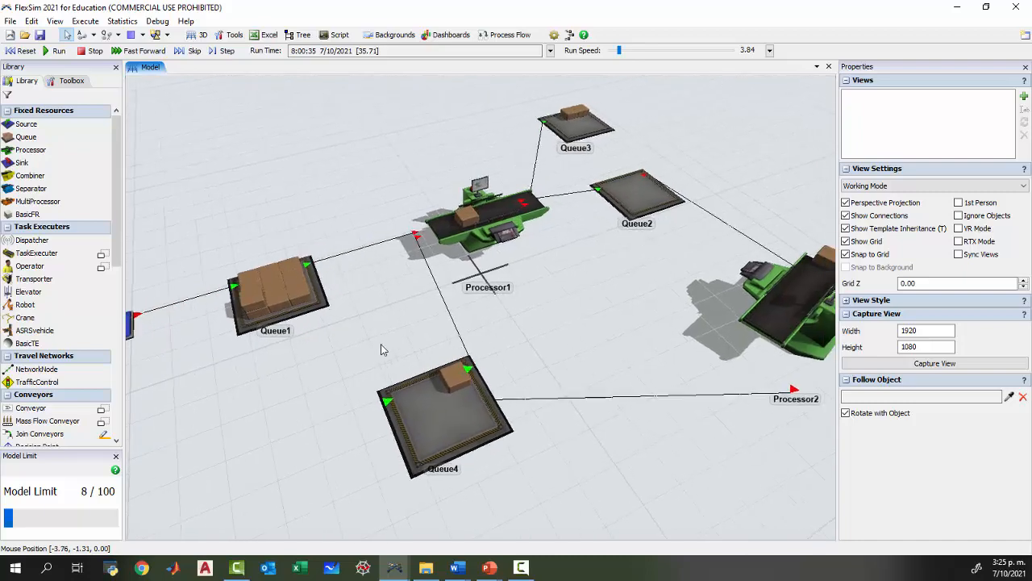
left_click(21, 50)
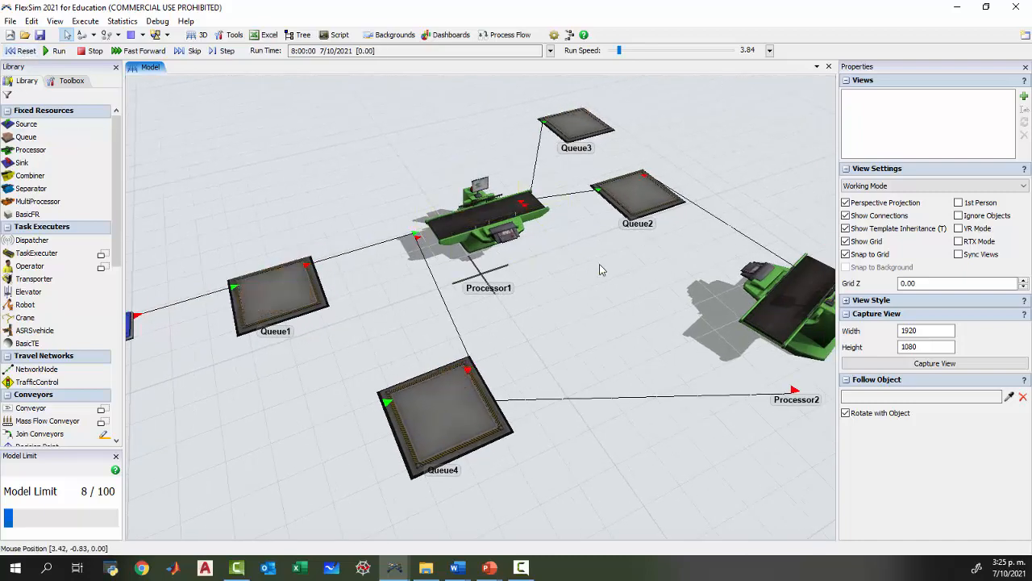
scroll(599, 264, "down", 3)
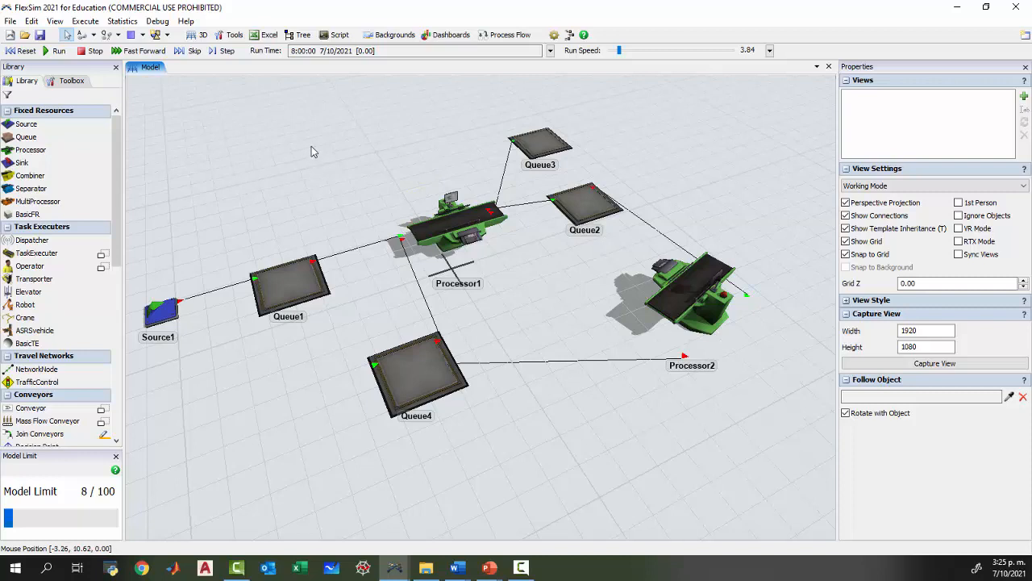
left_click(444, 224)
left_click(681, 290)
left_click(584, 321)
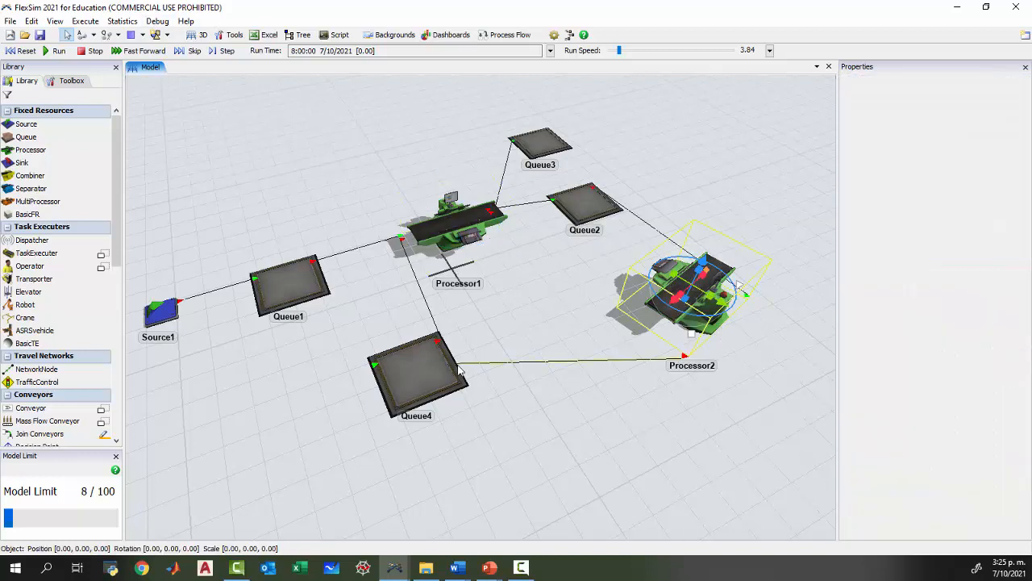
left_click(294, 286)
left_click(441, 233)
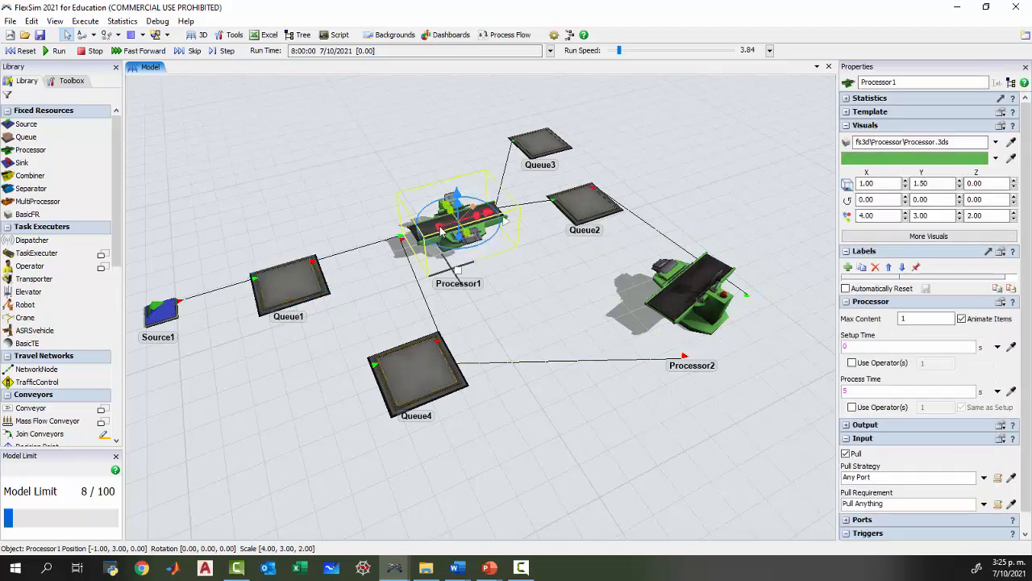
left_click(308, 208)
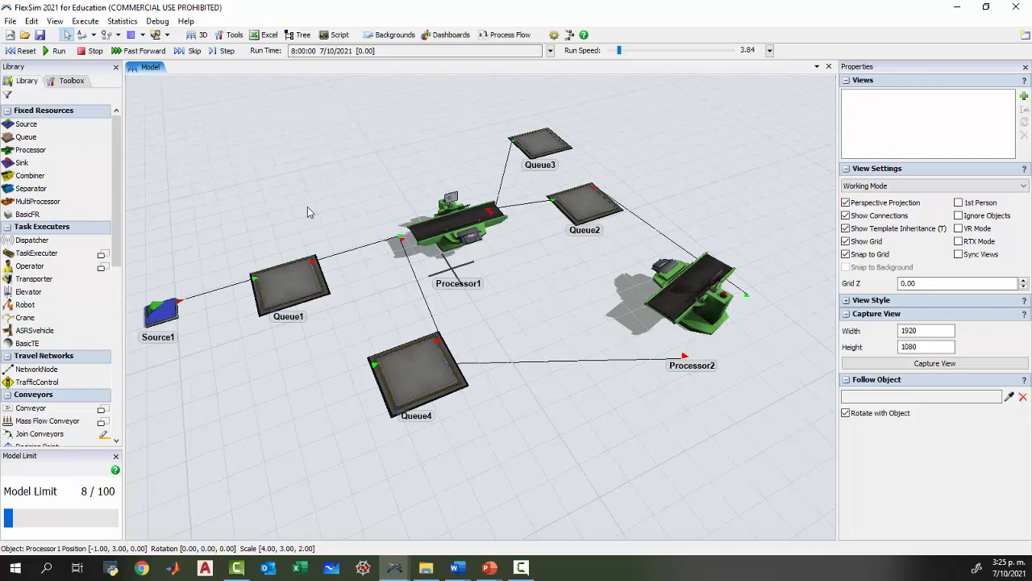
left_click(161, 22)
left_click(272, 383)
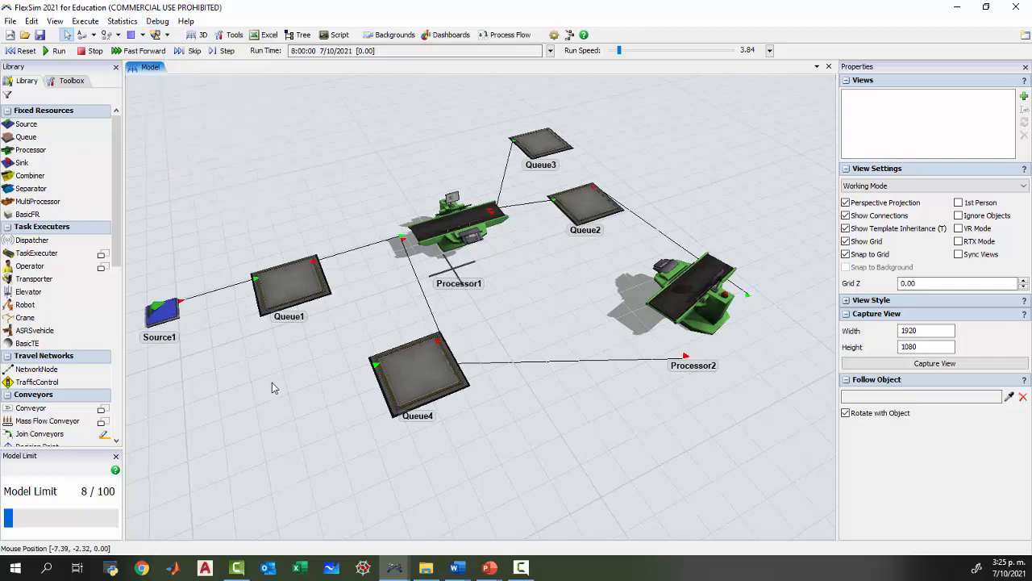
left_click_drag(272, 388, 286, 368)
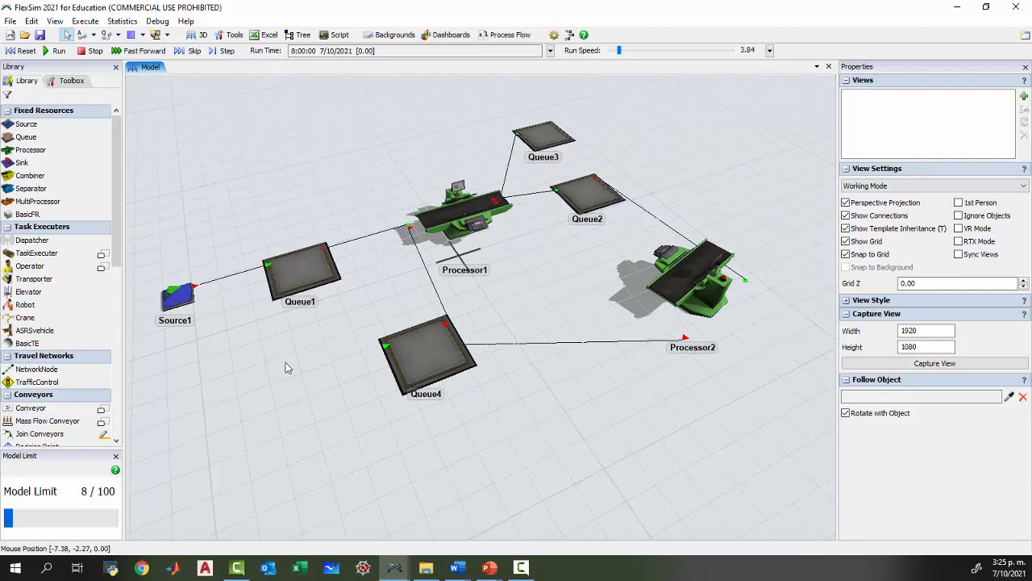
left_click_drag(285, 363, 310, 325)
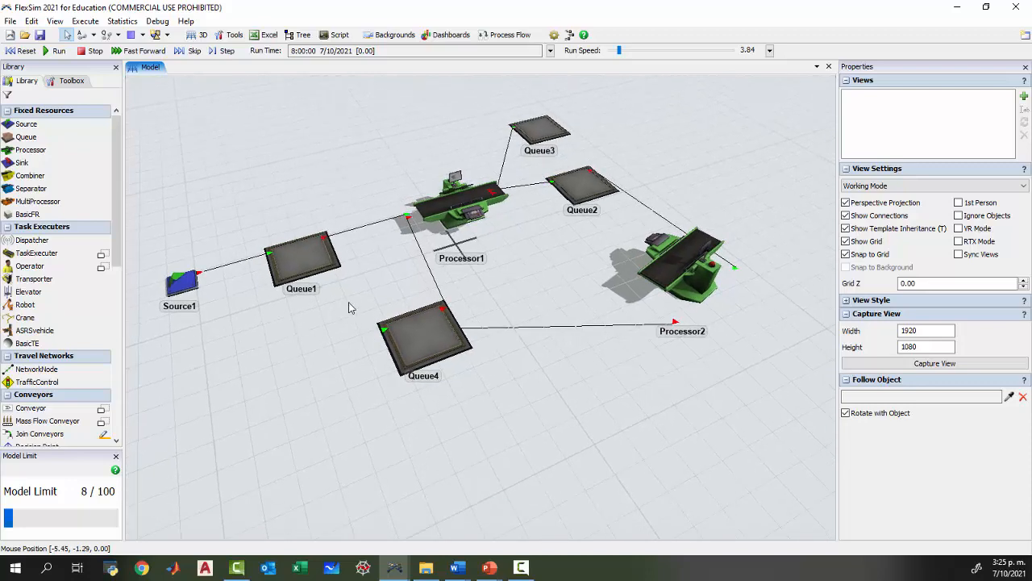
Add an On Entry trigger to Processor1 and open its code for editing.
left_click(457, 208)
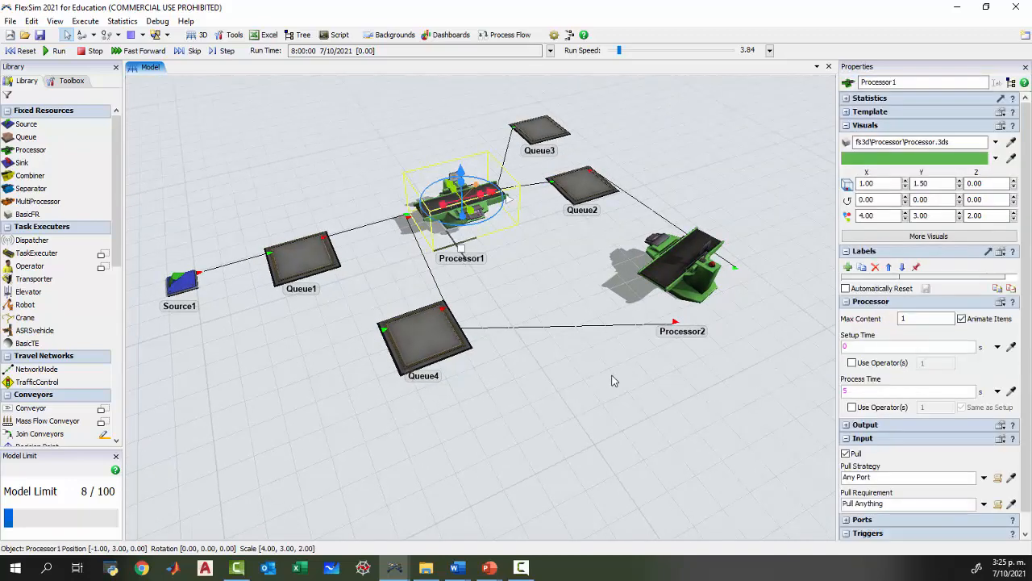
scroll(1027, 511, "down", 1)
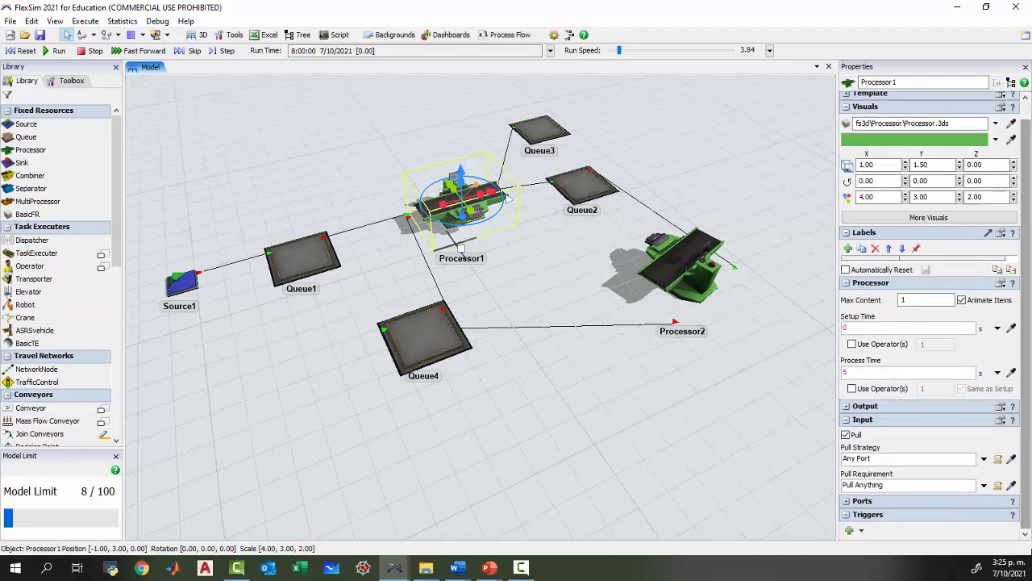
left_click(861, 530)
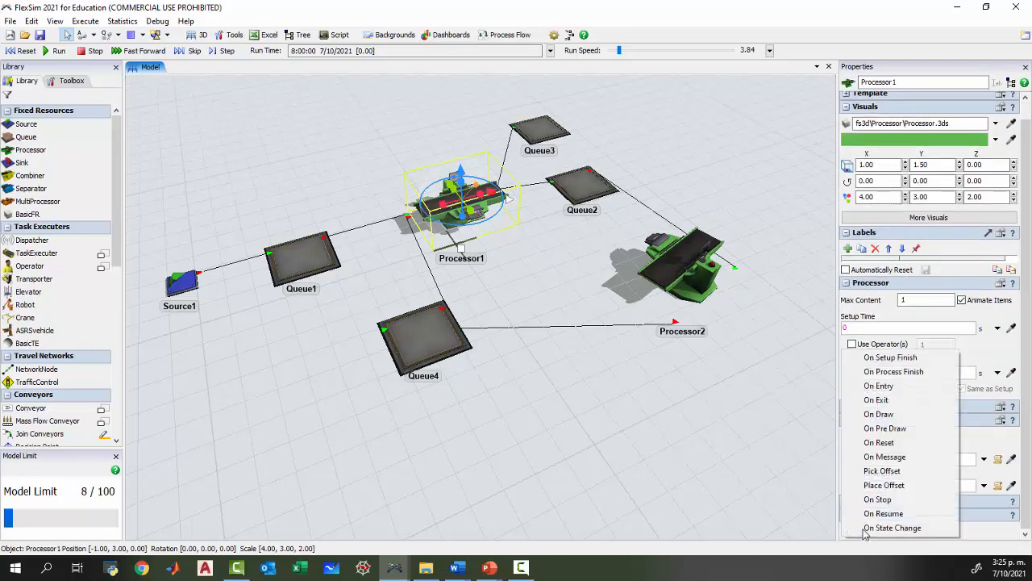
left_click(880, 387)
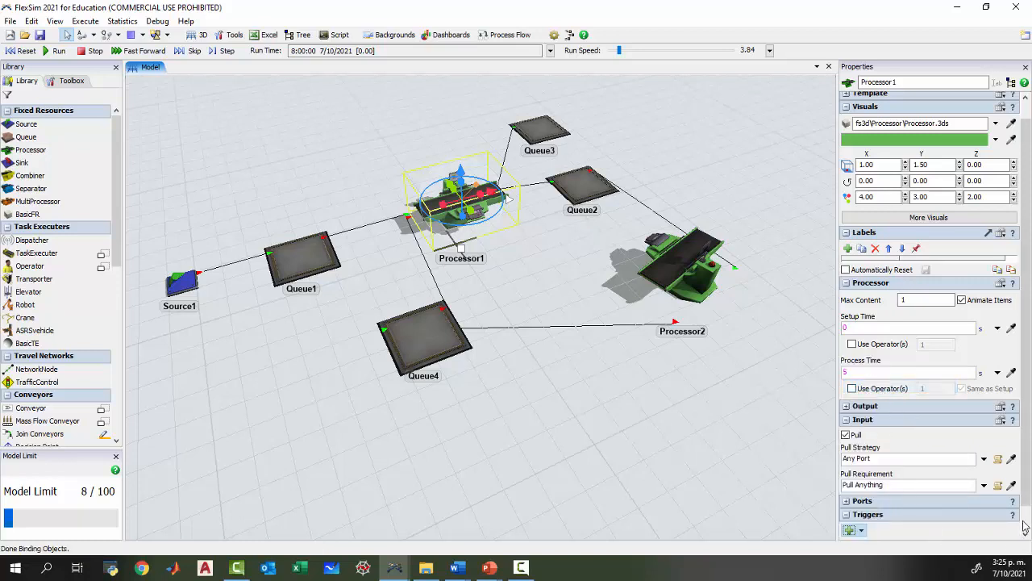
scroll(1026, 522, "down", 1)
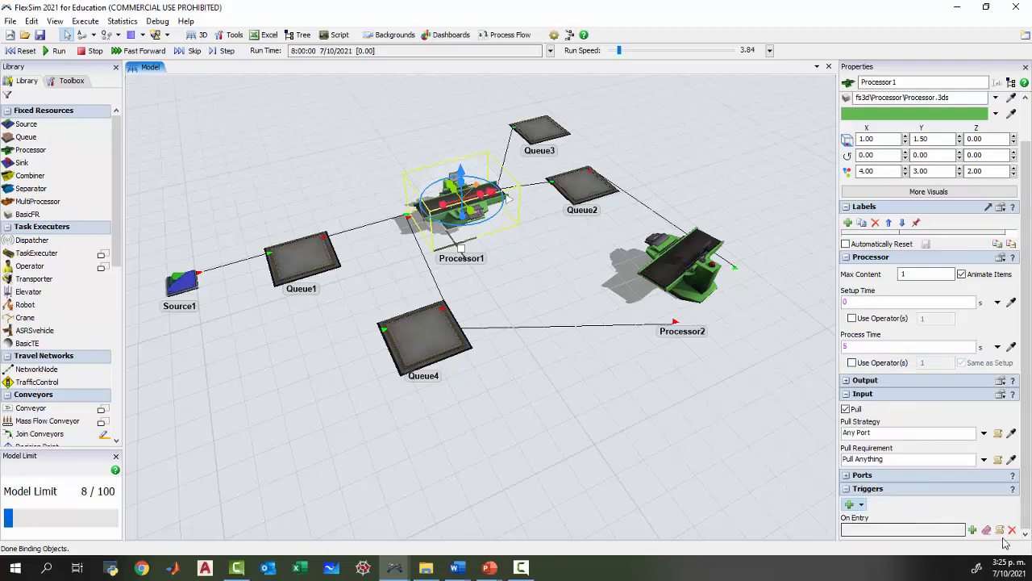
left_click(1001, 531)
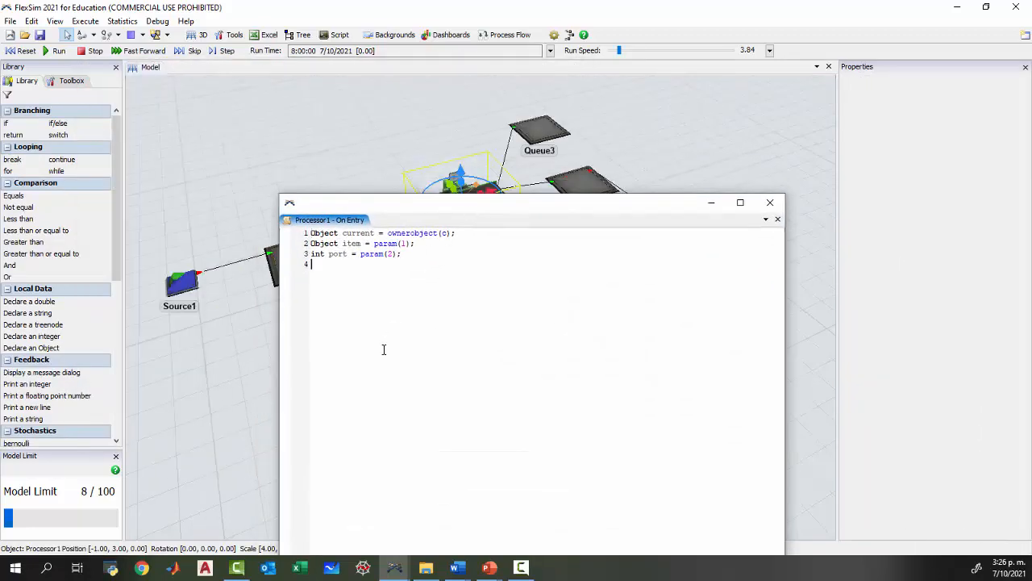
scroll(384, 350, "up", 4, "ctrl")
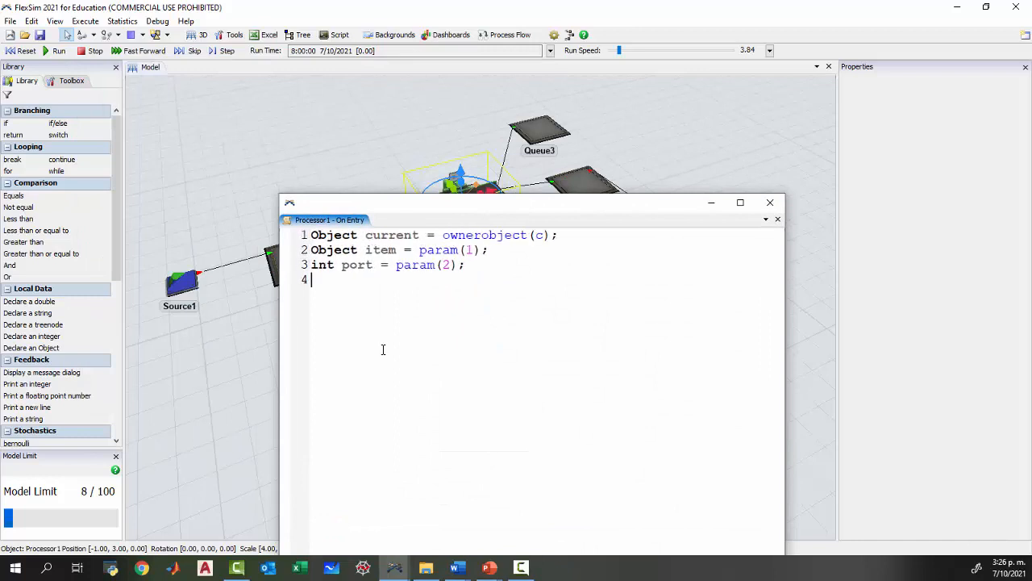
Declare an integer TIPO in the On Entry code that takes the item's Type label: int TIPO=item.Type;.
key("Return")
type("int")
key("BackSpace")
key("BackSpace")
key("BackSpace")
left_click_drag(472, 208, 479, 373)
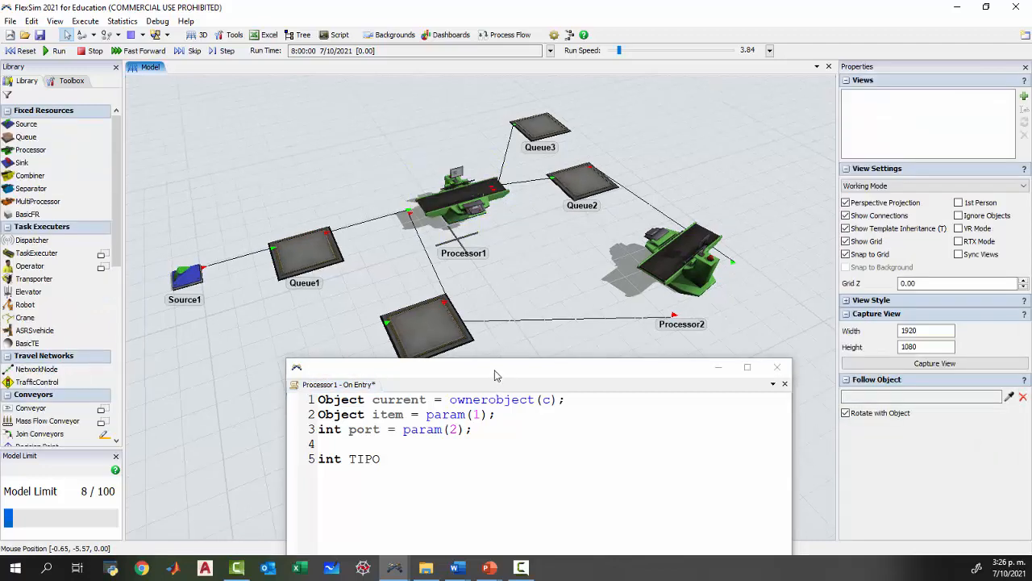
left_click_drag(492, 375, 494, 173)
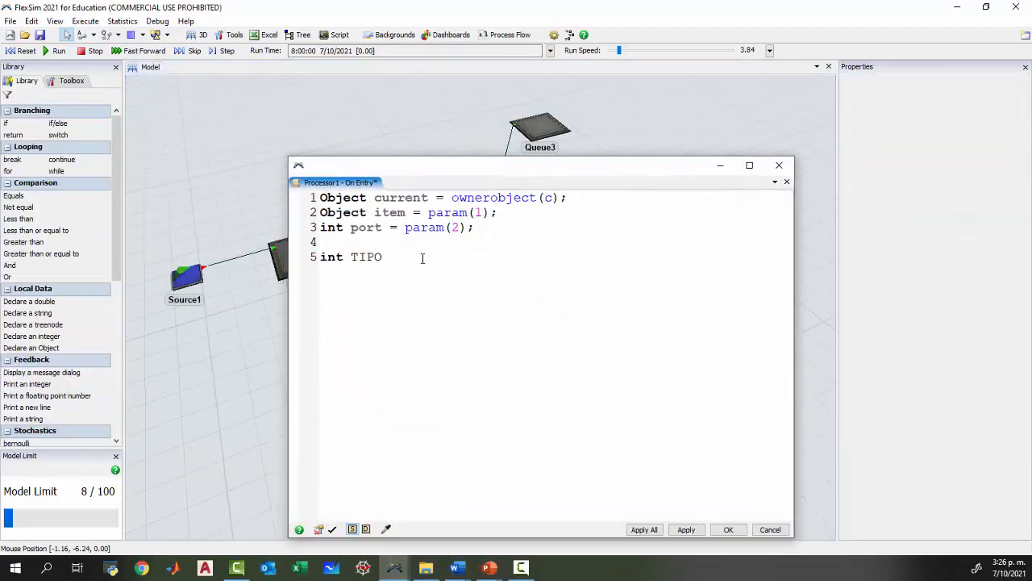
type("=item.ty")
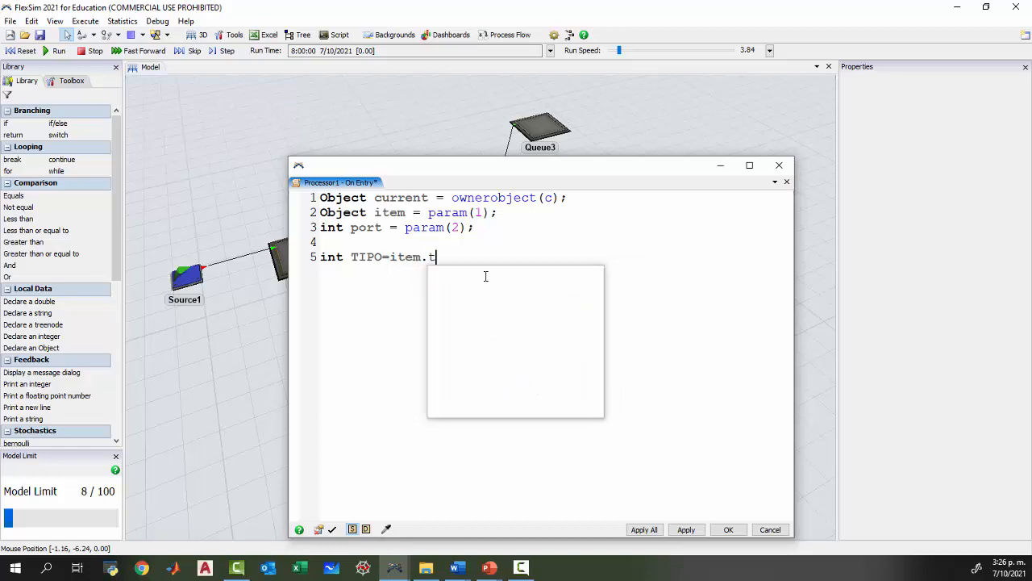
key("BackSpace")
key("BackSpace")
type("Ty")
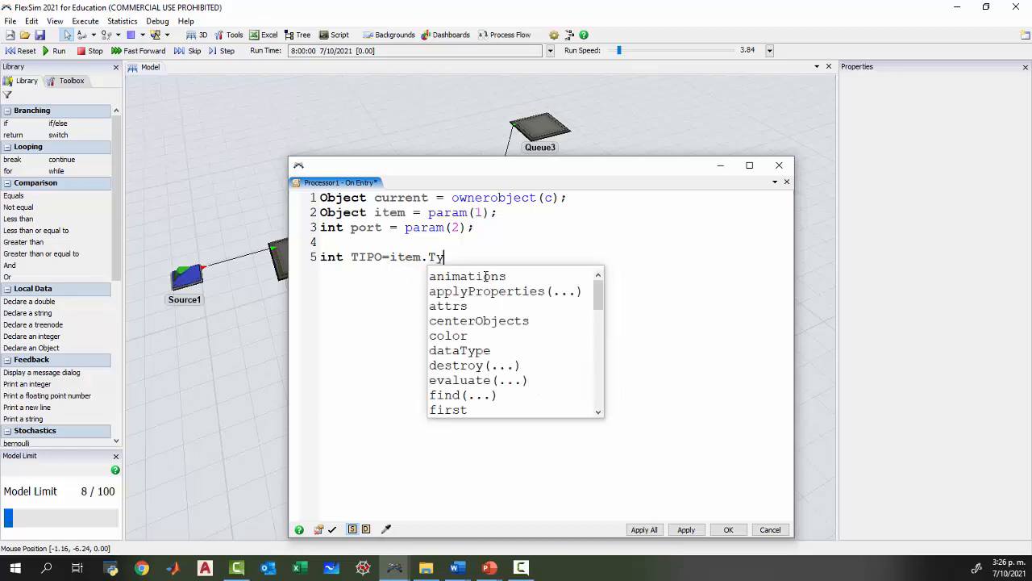
type("pe;")
key("Return")
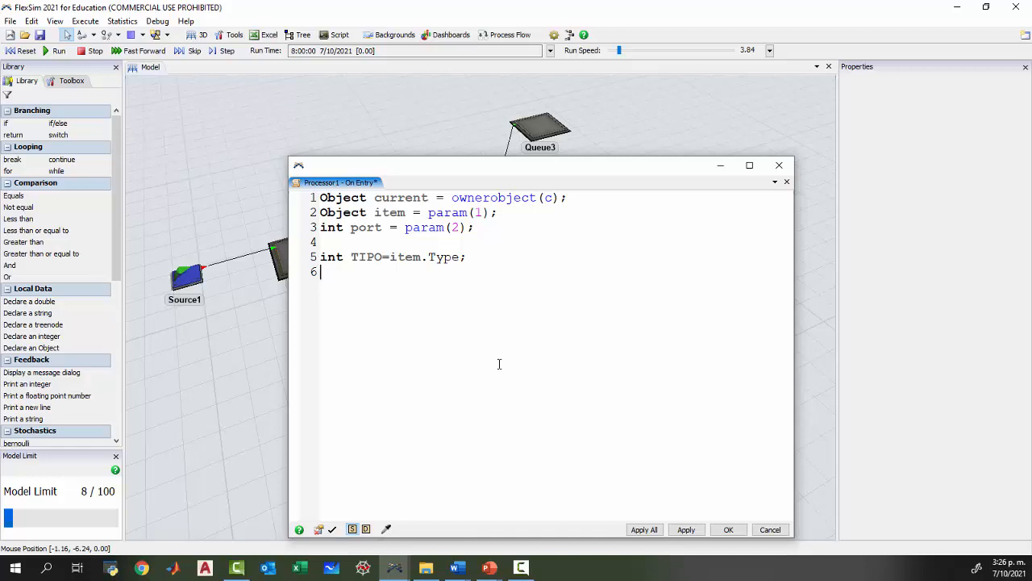
Write the condition if (TIPO==1) below the TIPO declaration.
type("if (TIPO")
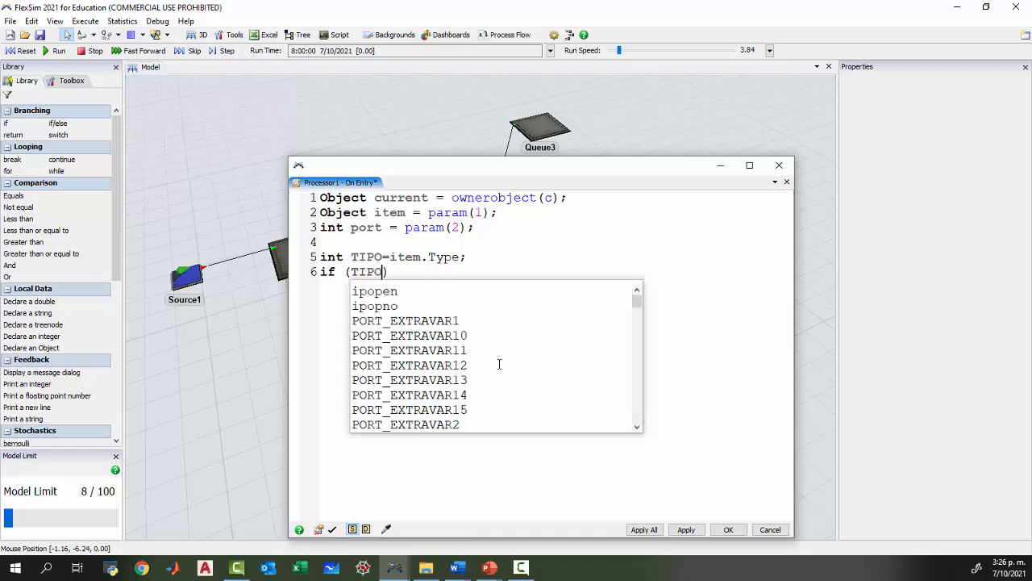
type("==1")
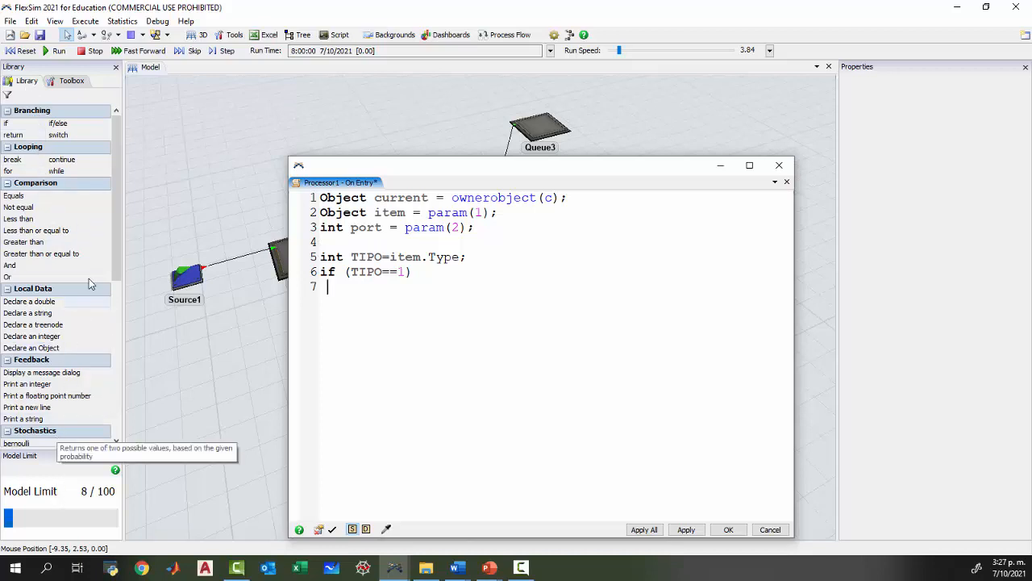
Insert the print-a-string command under the if condition with the text "ENTRO UNA TIPO 1".
mouse_move(117, 220)
left_mouse_down()
mouse_move(121, 281)
mouse_move(120, 205)
left_mouse_up()
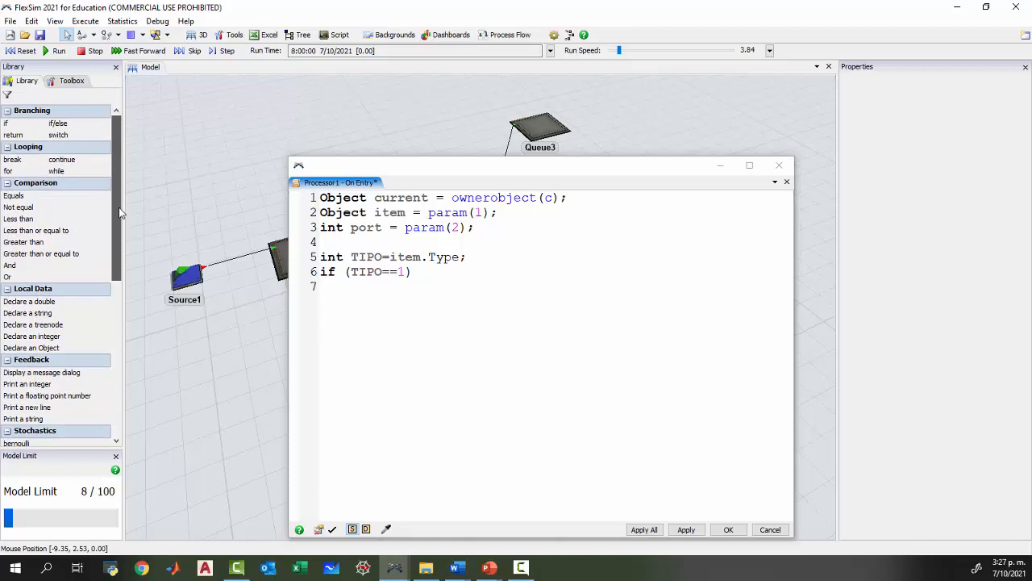
left_click_drag(119, 213, 120, 212)
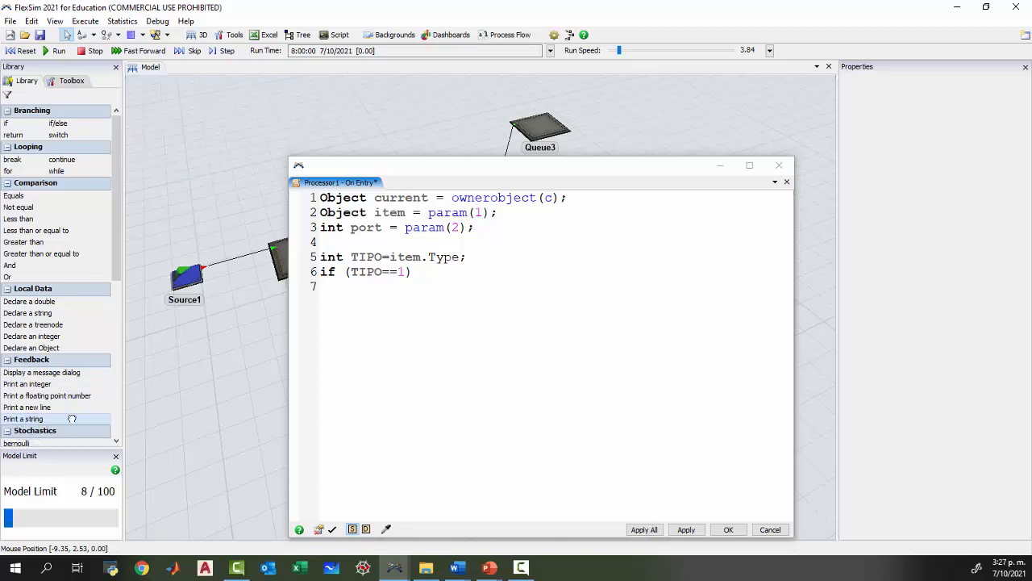
left_click_drag(364, 298, 364, 294)
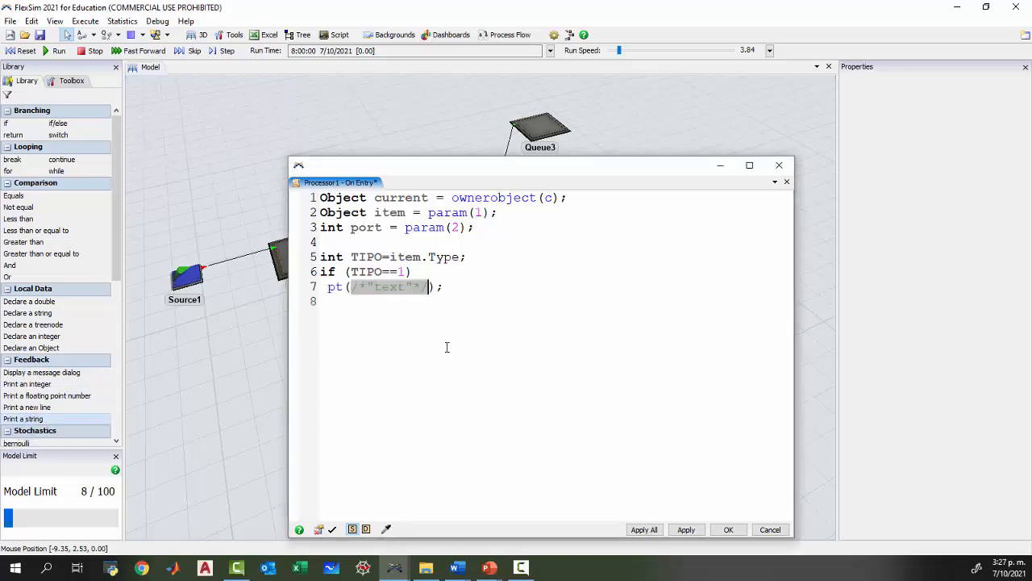
type("\"")
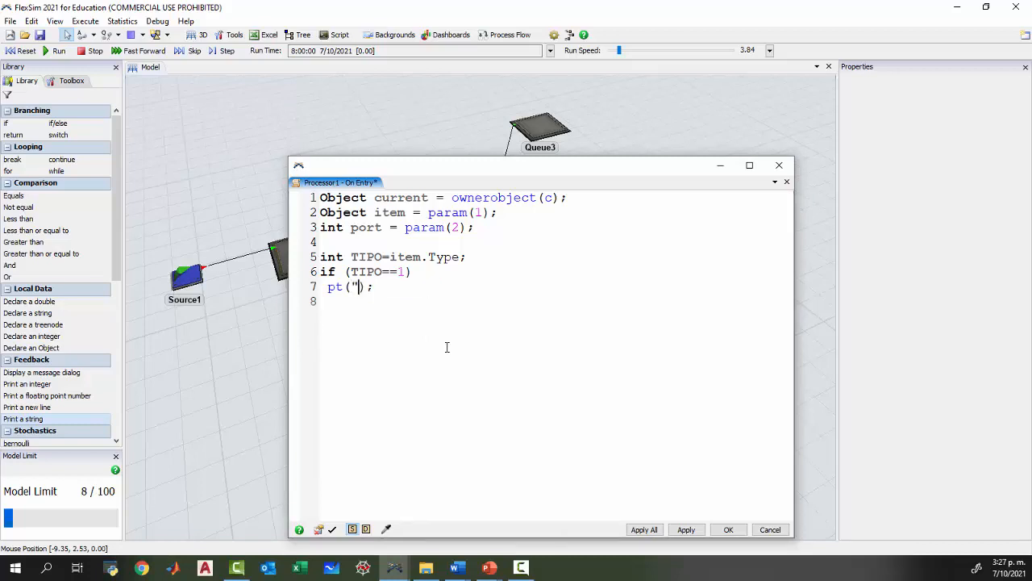
type("\"")
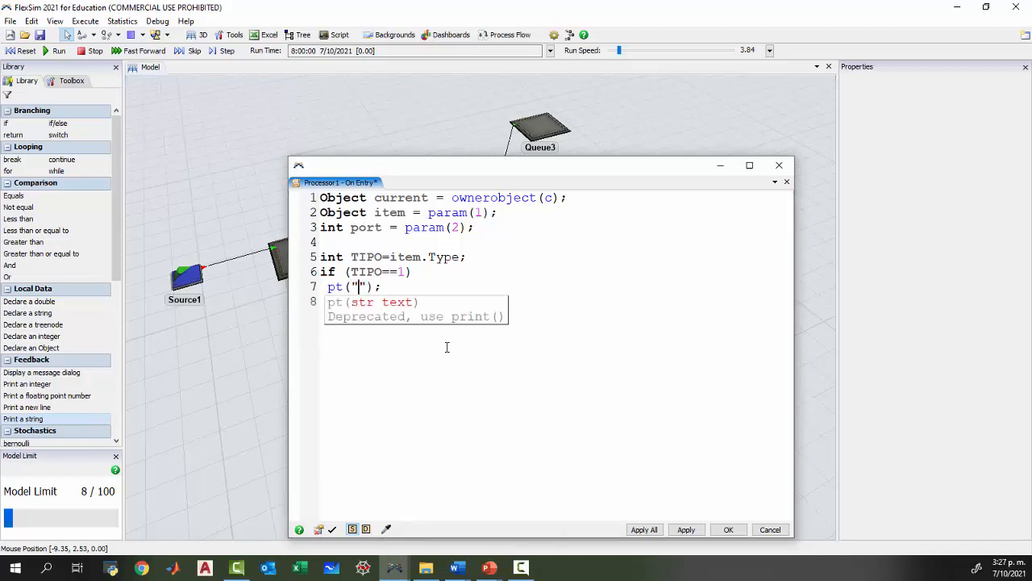
type("ENTRO UNA TIPO 1")
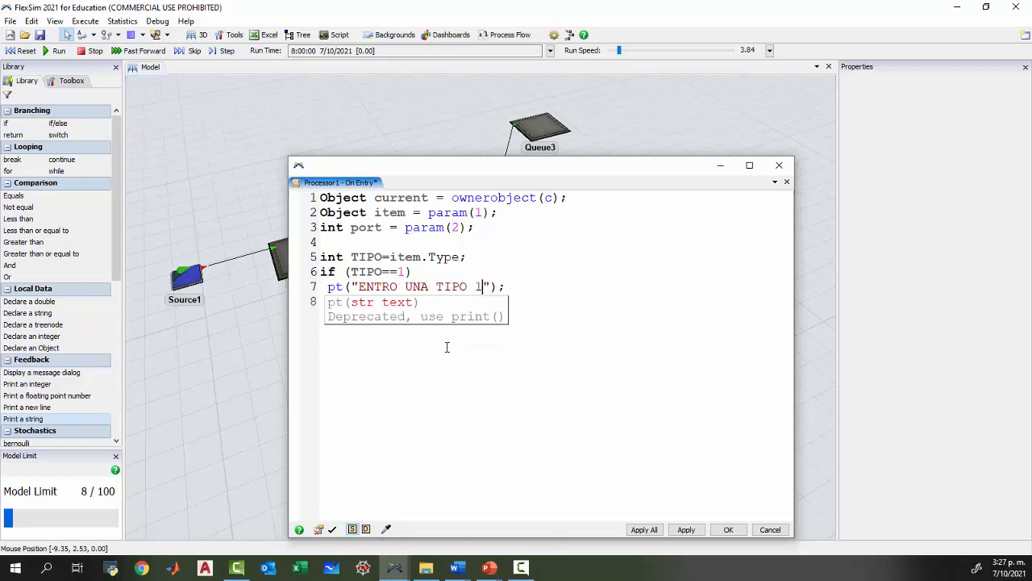
key("End")
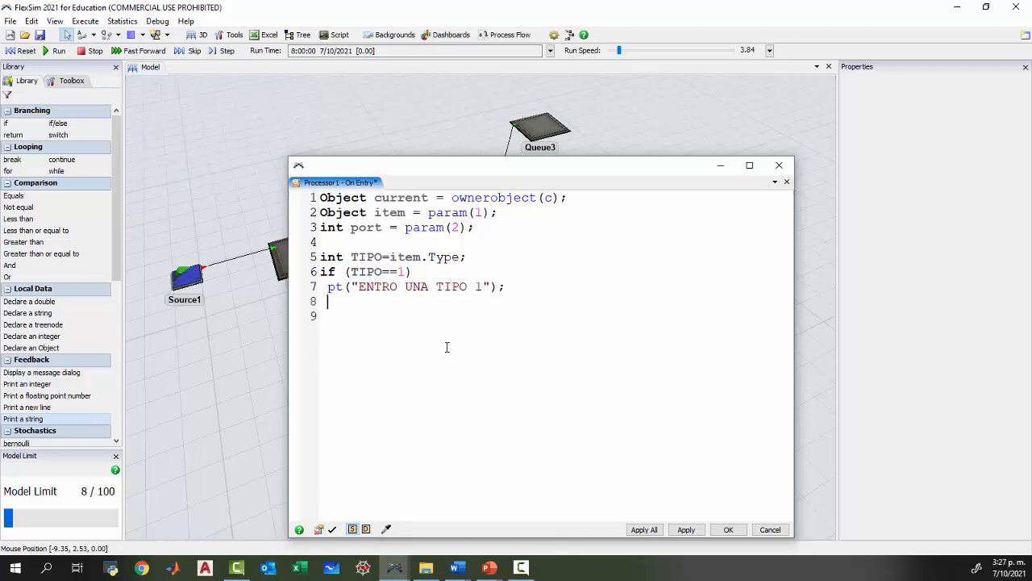
Add an else branch with a copied print line changed to "ENTRO UNA TIPO 2", and accept the trigger code.
type("else")
key("shift+End")
key("ctrl+c")
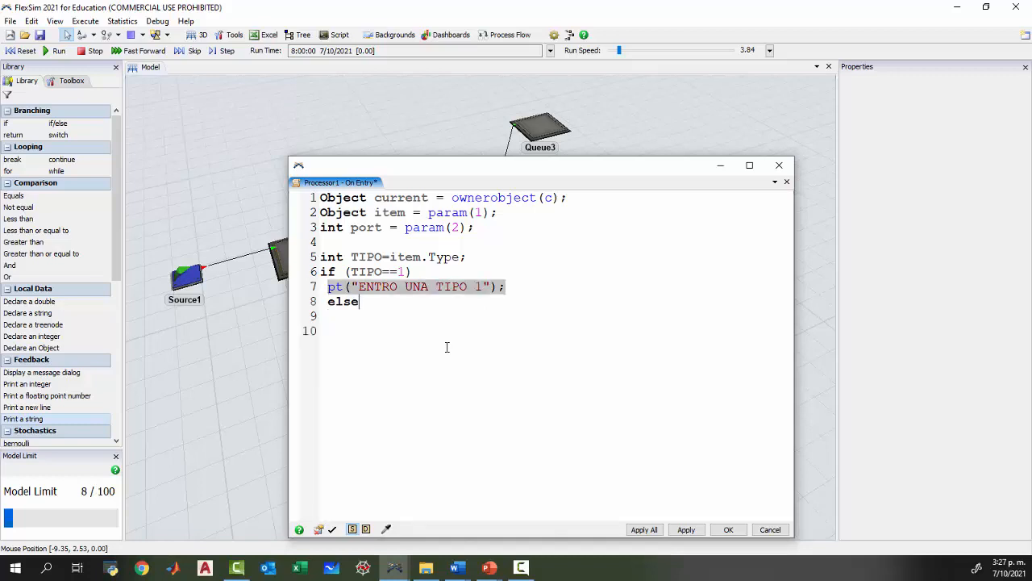
key("Down")
key("ctrl+v")
key("Left")
key("Left")
key("Left")
key("Left")
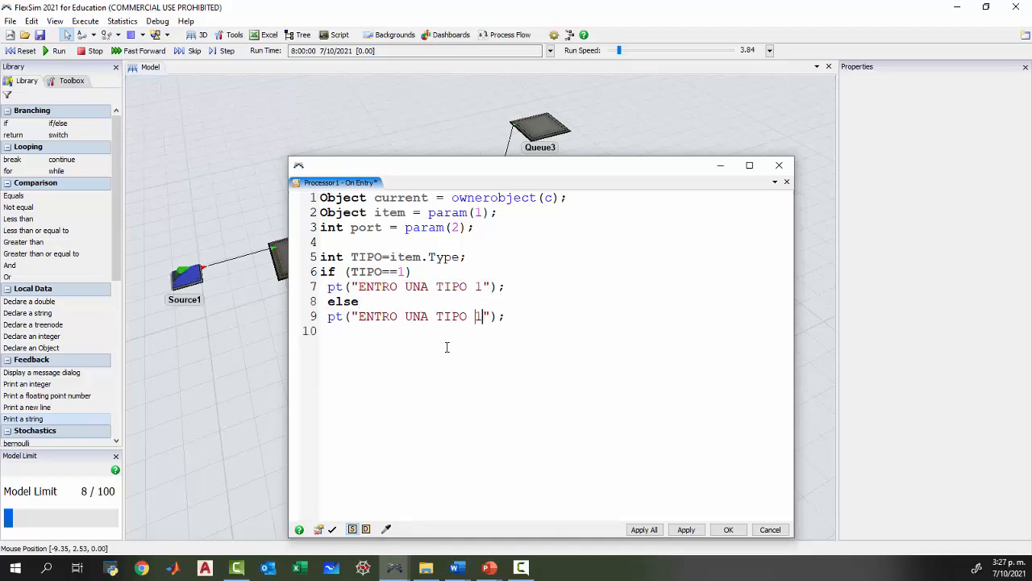
key("Delete")
type("2")
left_click(728, 529)
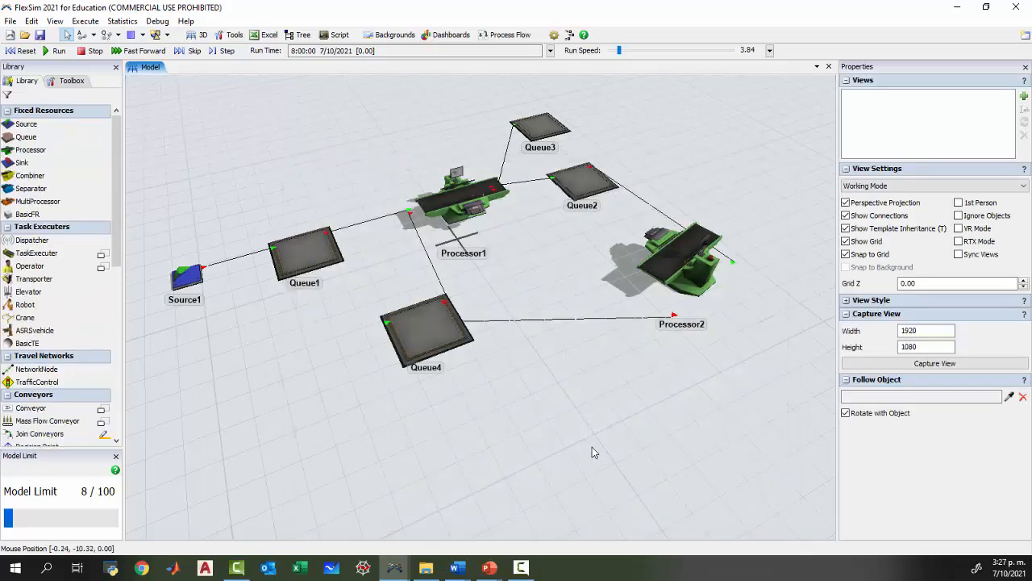
left_click_drag(592, 446, 514, 372)
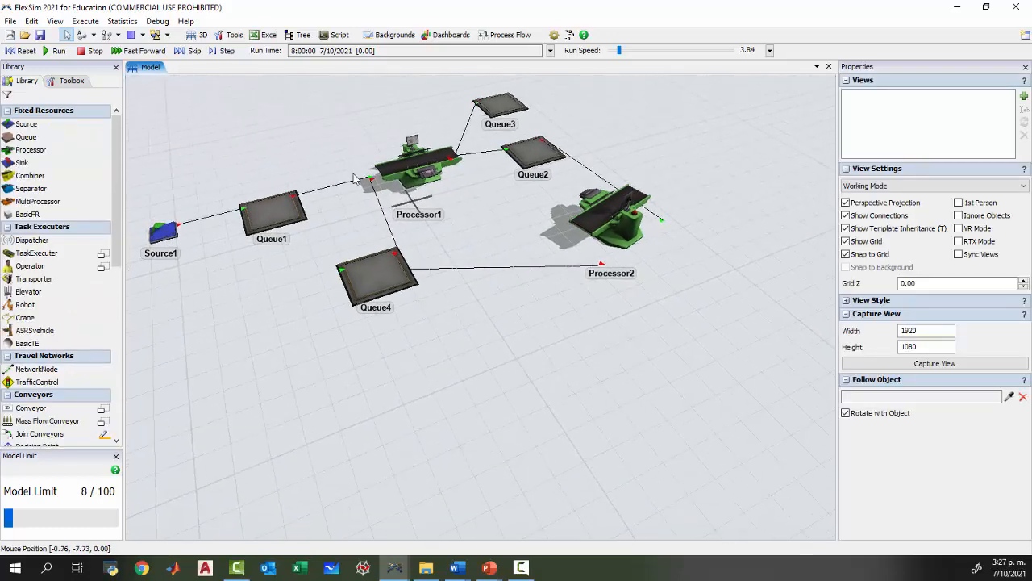
Run the model with the Output Console shown to check the On Entry messages, reset it, and close the console.
left_click(155, 21)
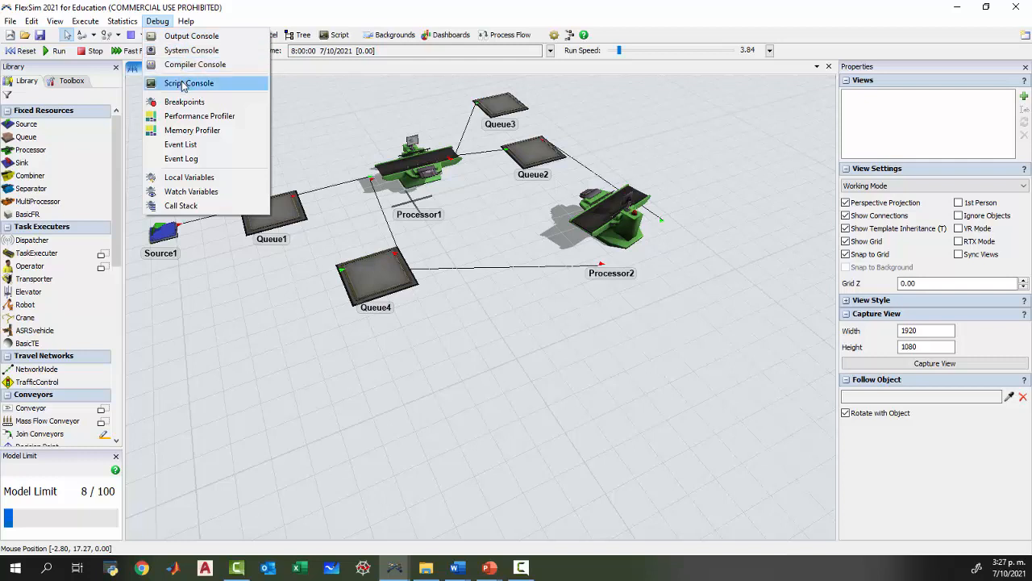
left_click(206, 42)
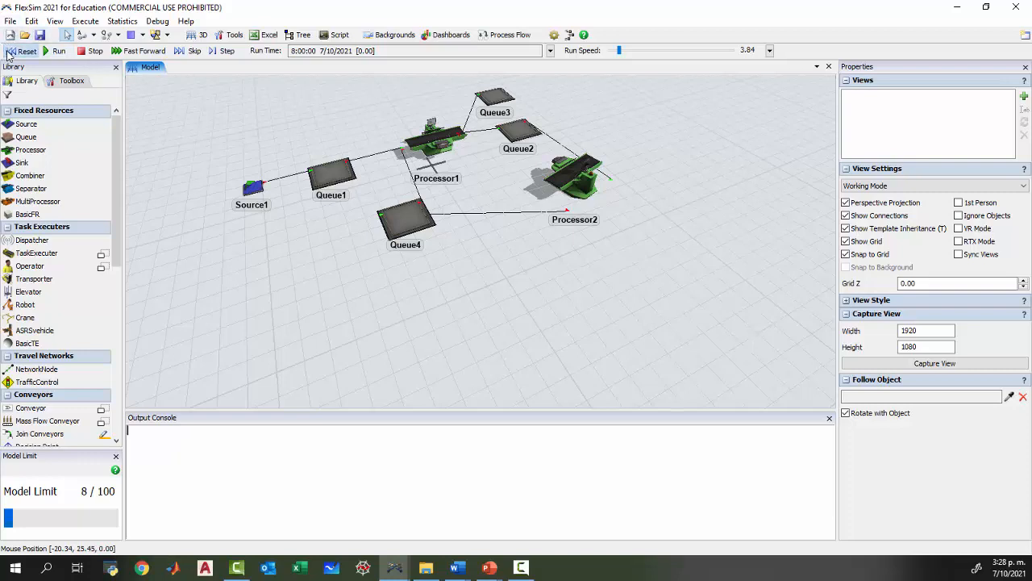
left_click(55, 50)
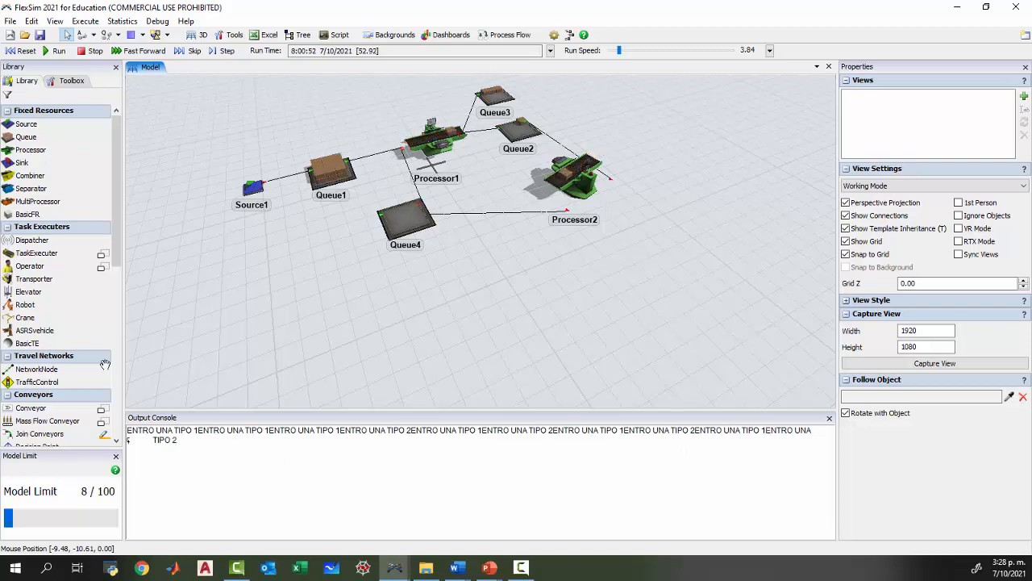
left_click(23, 50)
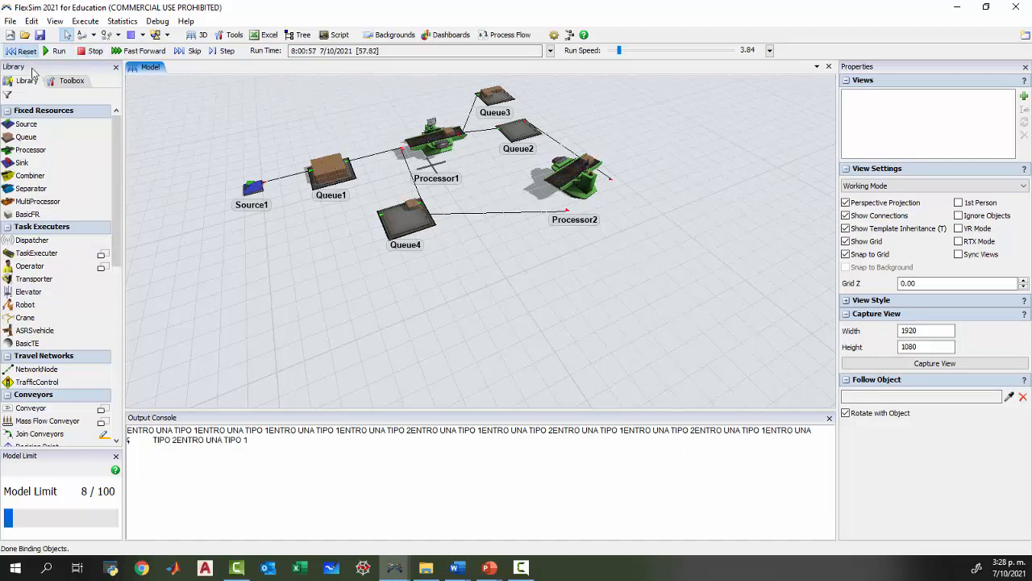
left_click(427, 143)
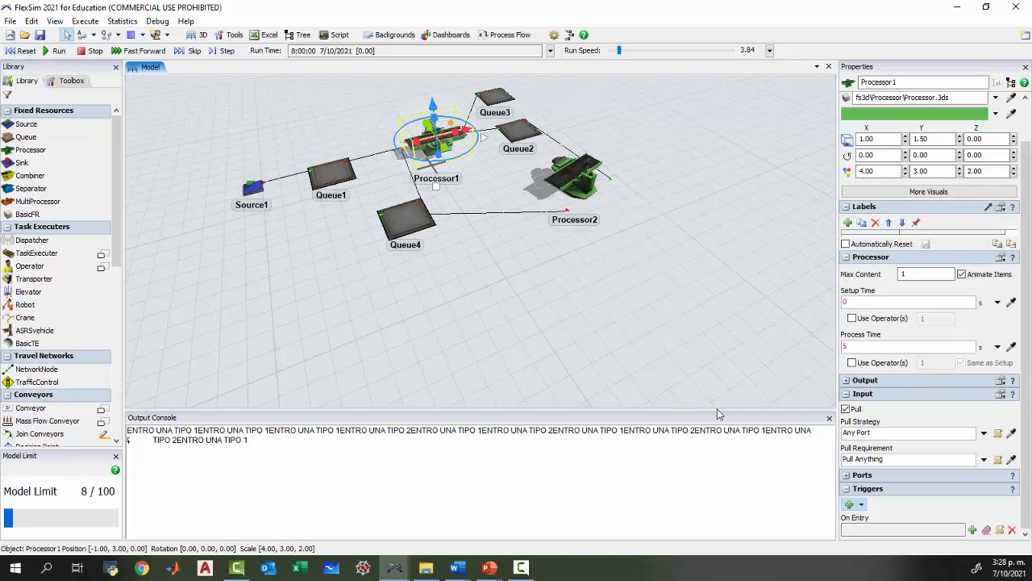
left_click(829, 417)
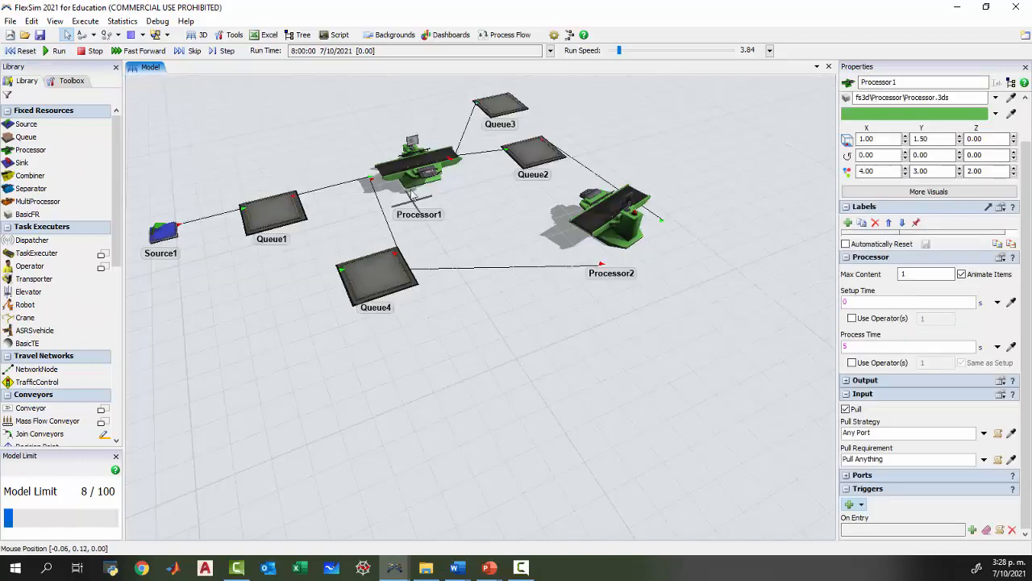
In Processor1's On Entry code, enclose the if branch in braces and insert the print-a-new-line command pr(); after its print line.
left_click(417, 165)
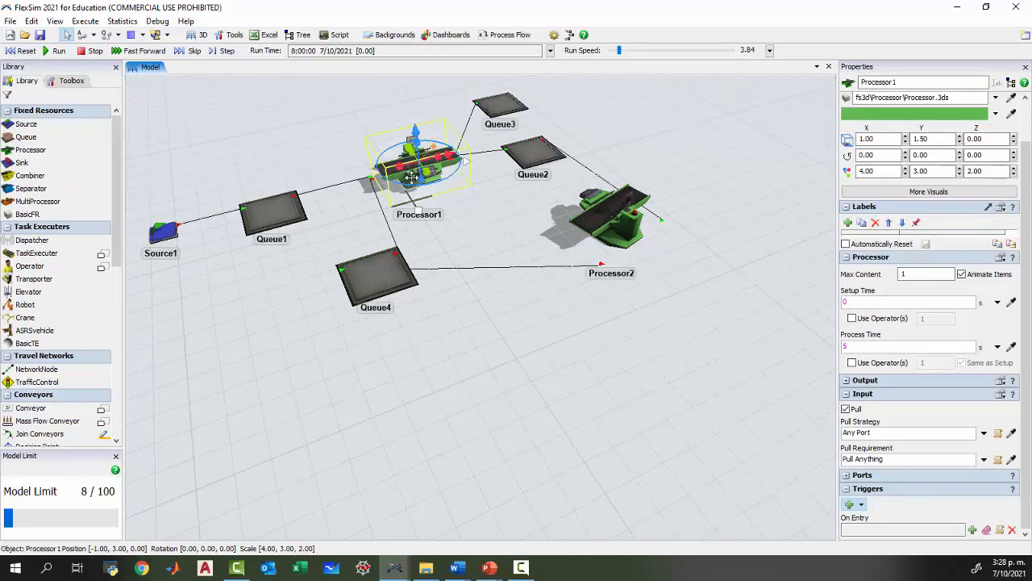
left_click(999, 530)
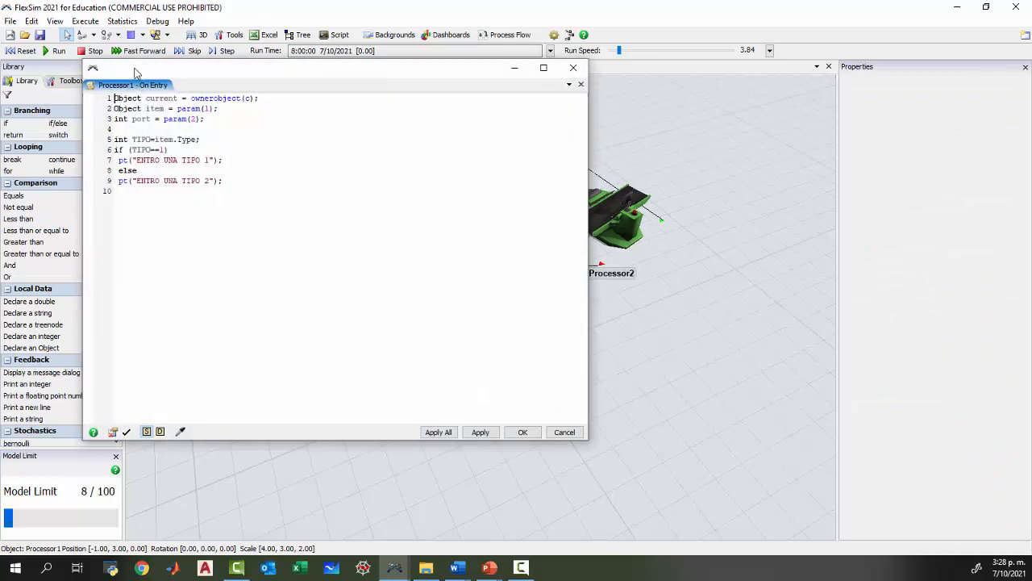
left_click_drag(135, 71, 216, 104)
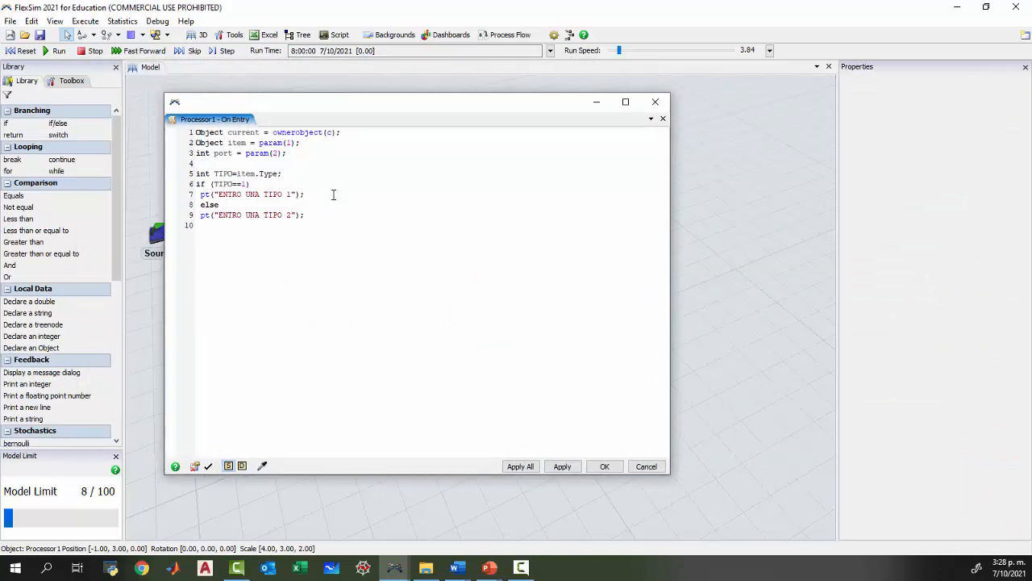
key("Return")
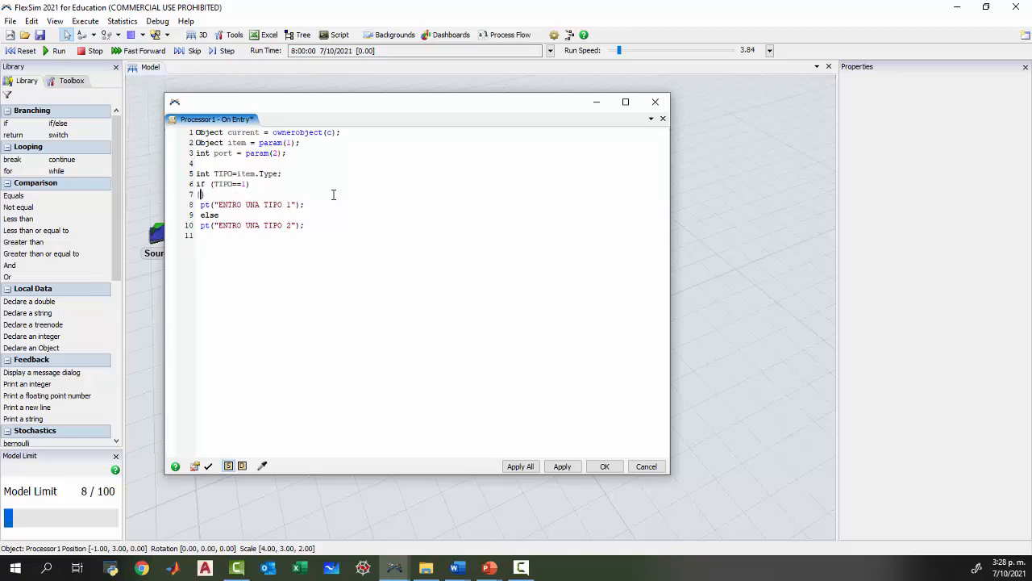
key("Return")
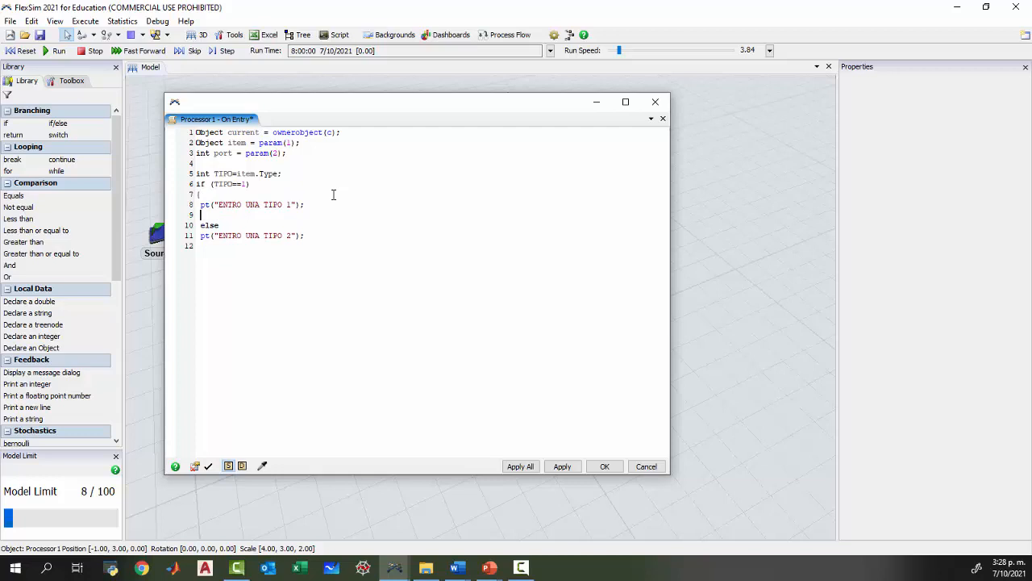
key("End")
key("Return")
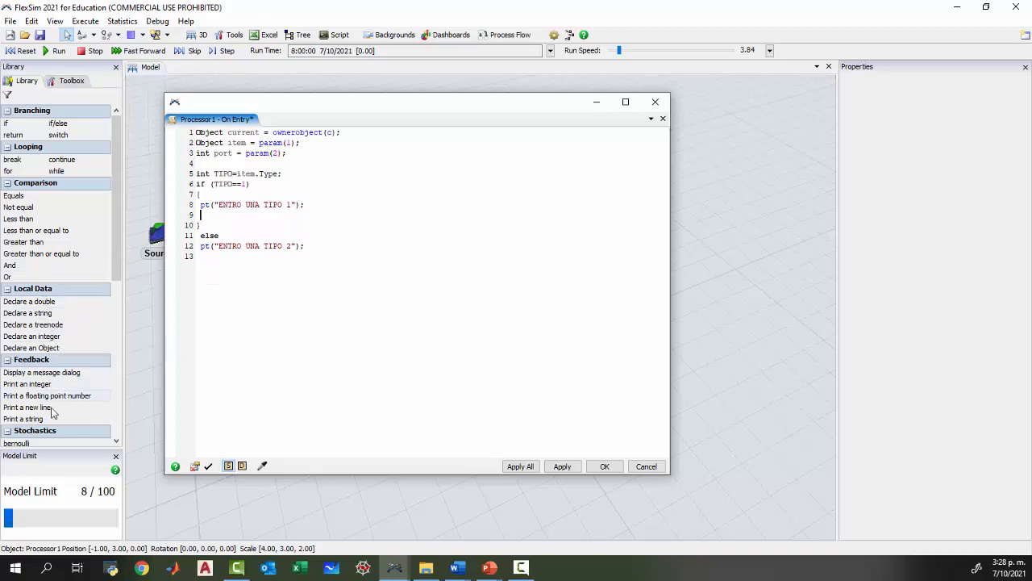
left_click_drag(55, 408, 154, 370)
left_click_drag(268, 240, 259, 216)
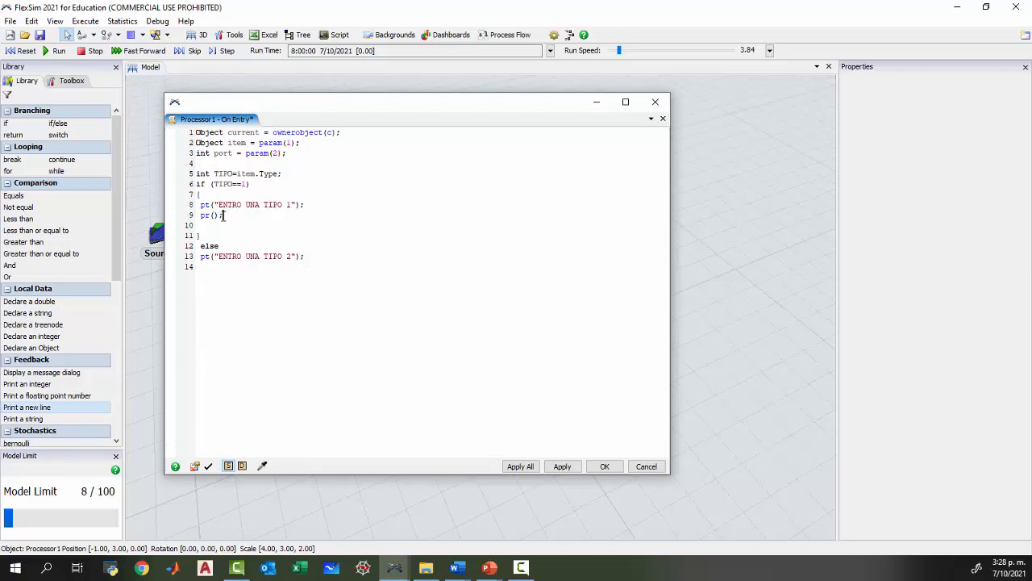
Enclose the else branch in braces with a copied pr(); after its print line, tidy the blank line, and accept the trigger code.
left_click_drag(224, 215, 202, 215)
key("ctrl+c")
key("Down")
key("ctrl+v")
key("Return")
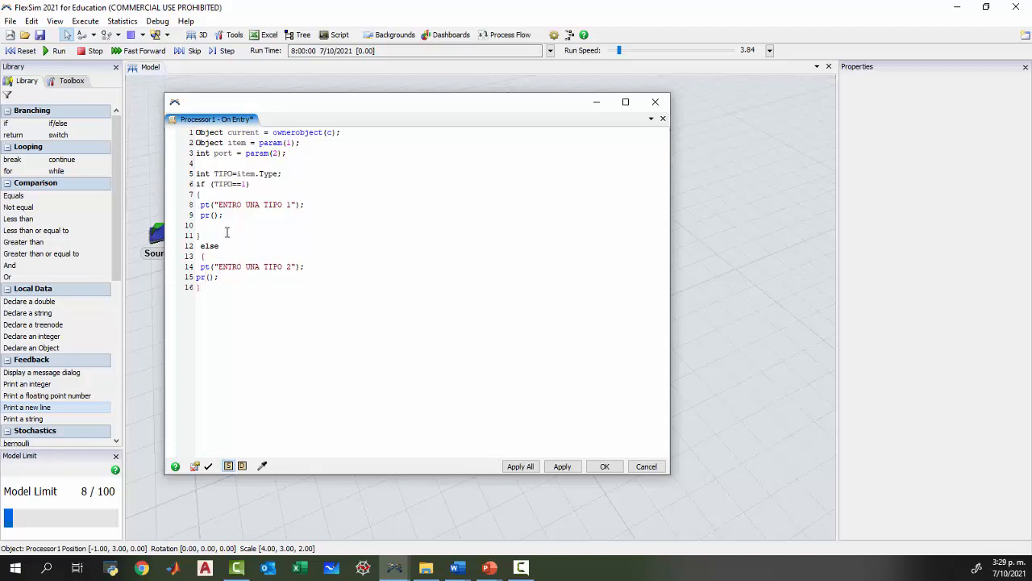
left_click_drag(201, 235, 219, 175)
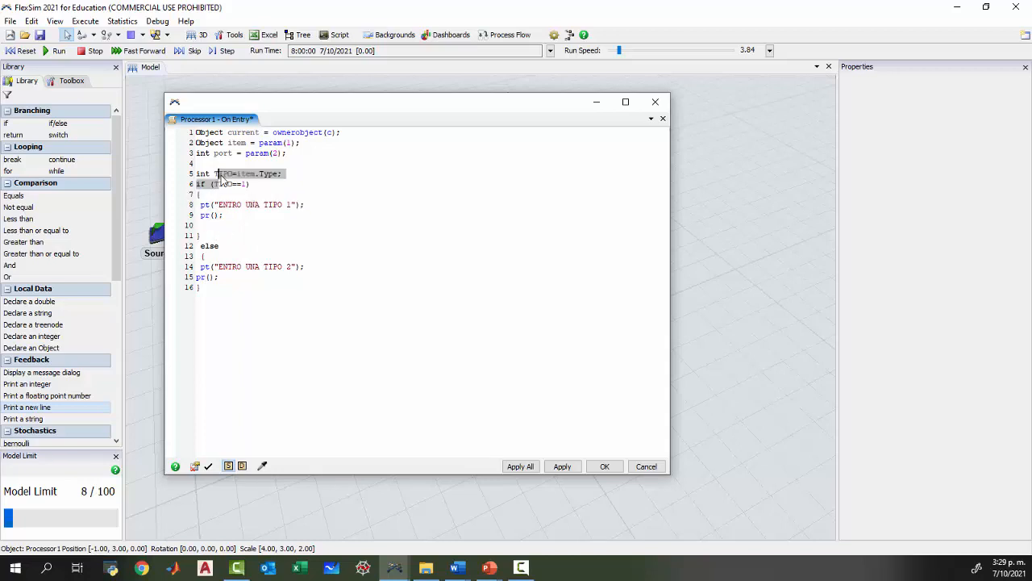
left_click(228, 231)
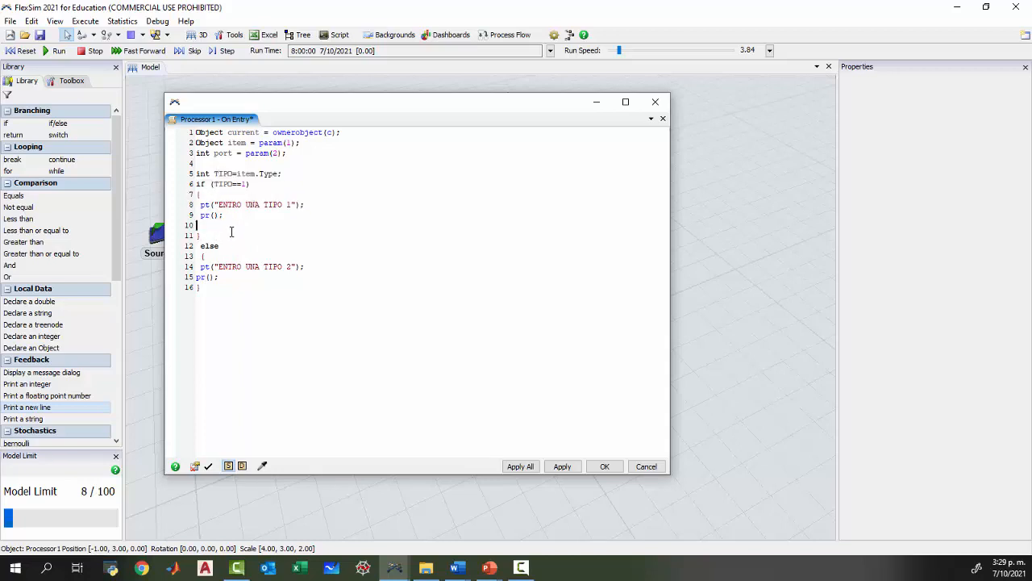
key("BackSpace")
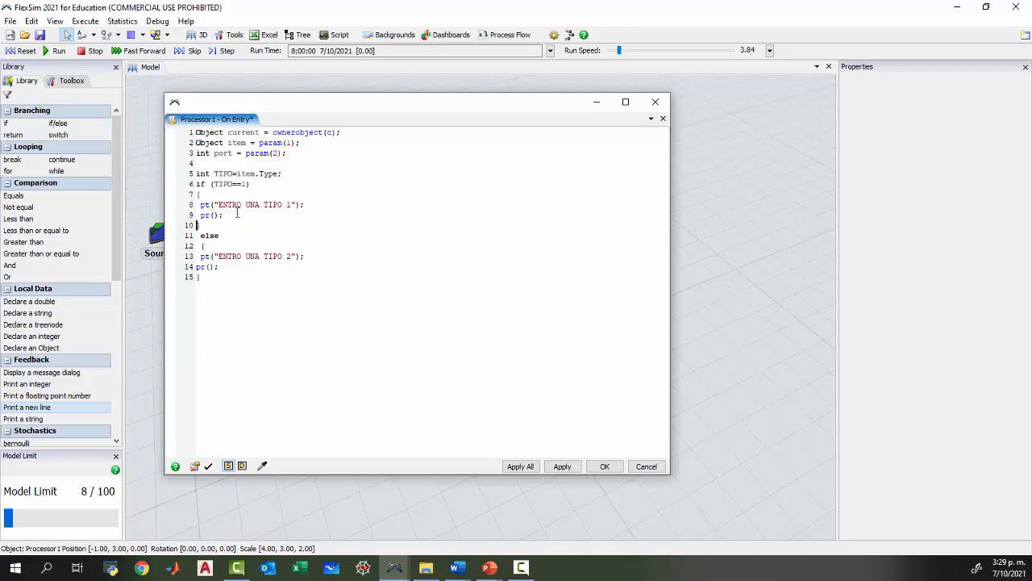
left_click(208, 466)
left_click(603, 466)
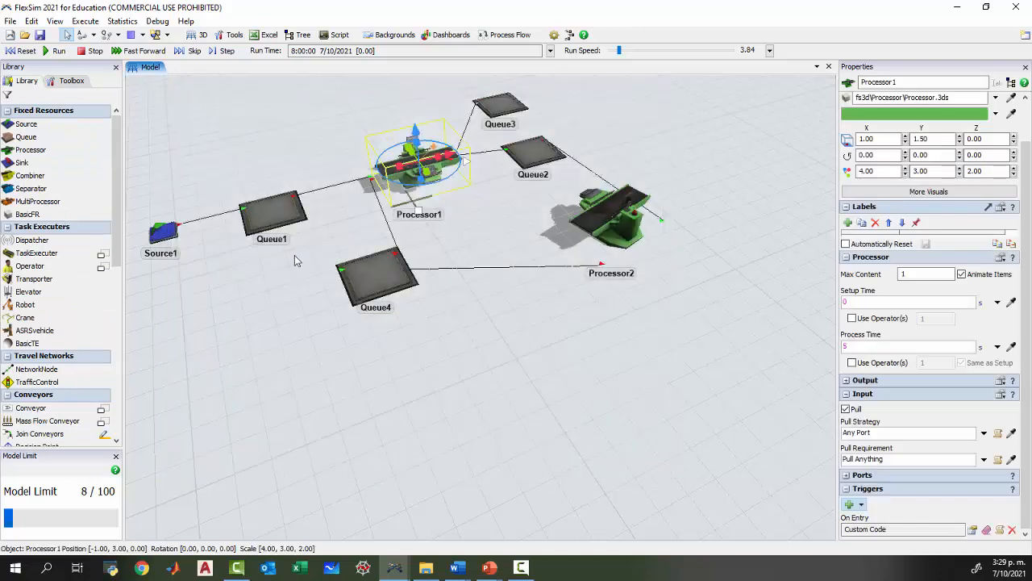
Run the model with the Output Console shown to check that each item's type prints on its own line, and reset it.
left_click(157, 20)
left_click(174, 36)
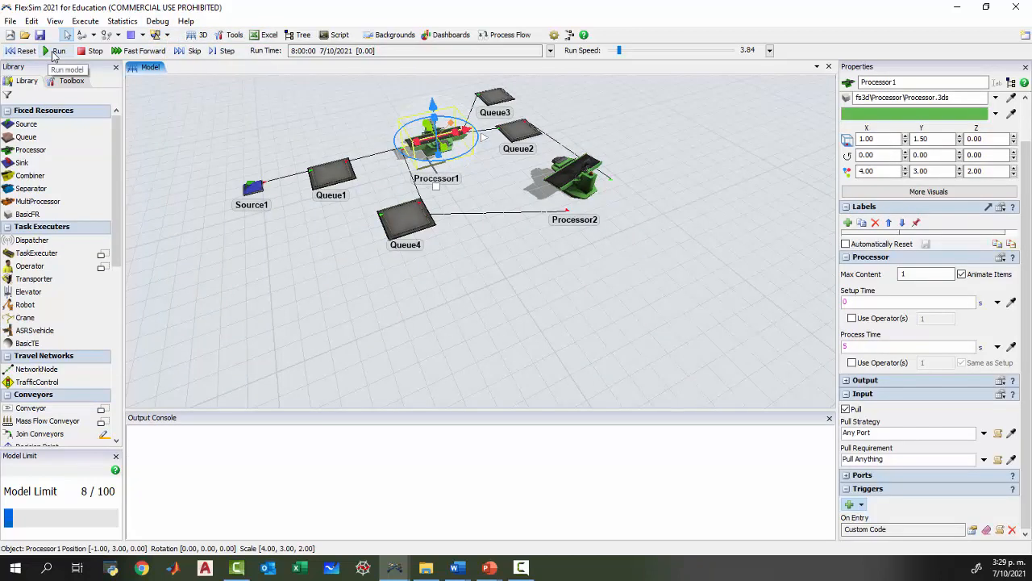
left_click(55, 50)
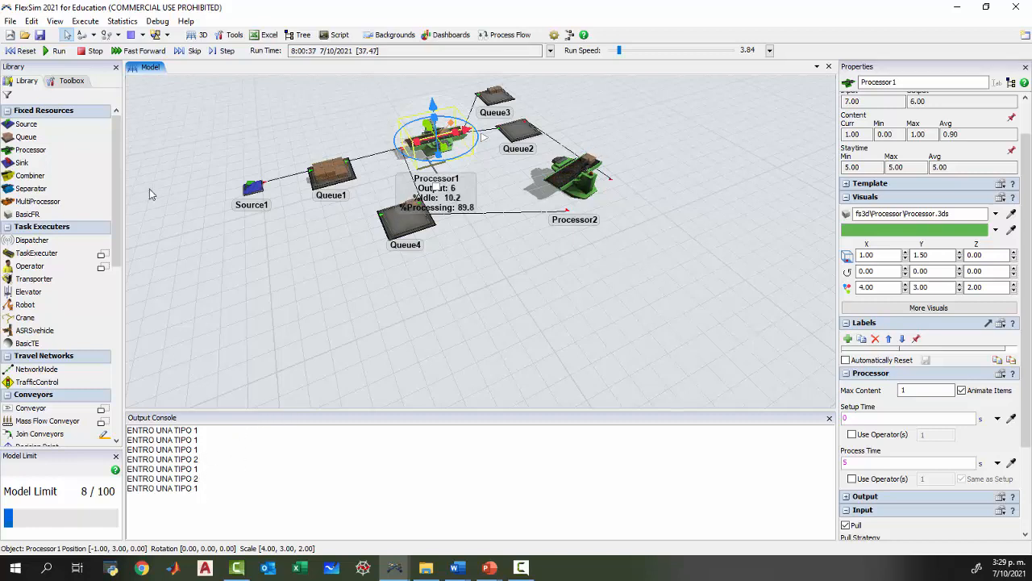
left_click(94, 51)
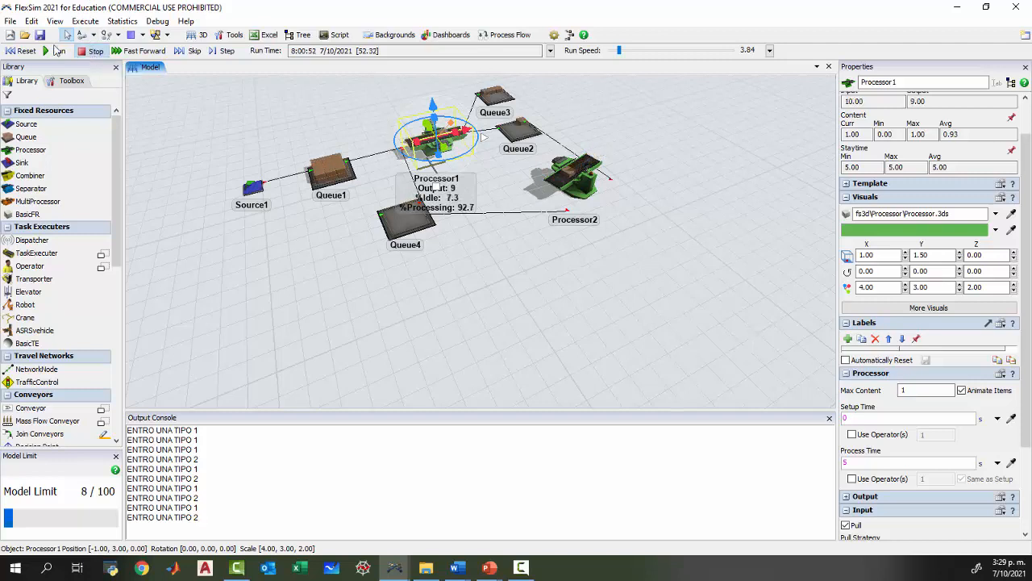
left_click(23, 50)
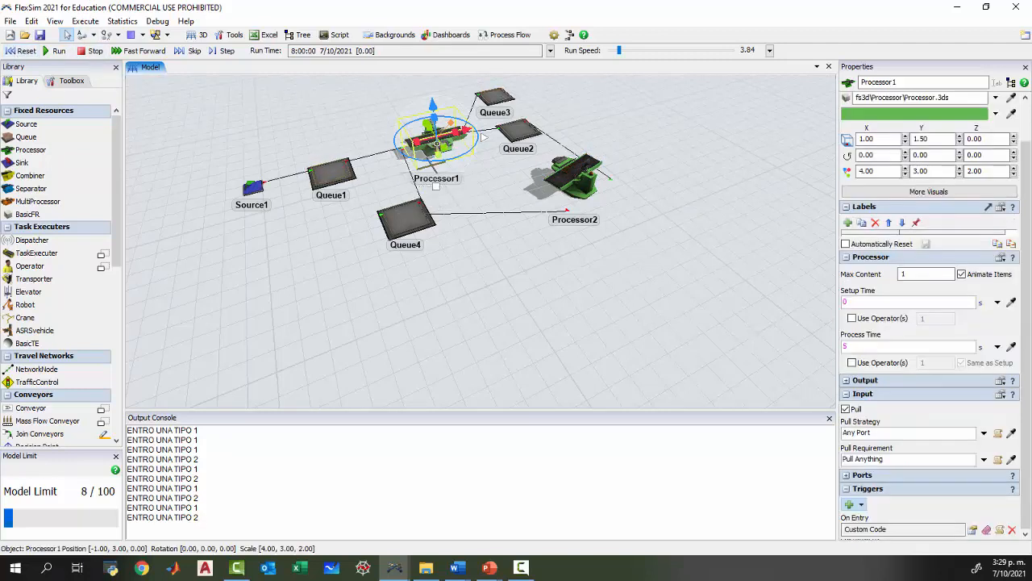
Review the On Entry code and the available print commands, and close the code editor and Output Console without changes.
left_click(998, 530)
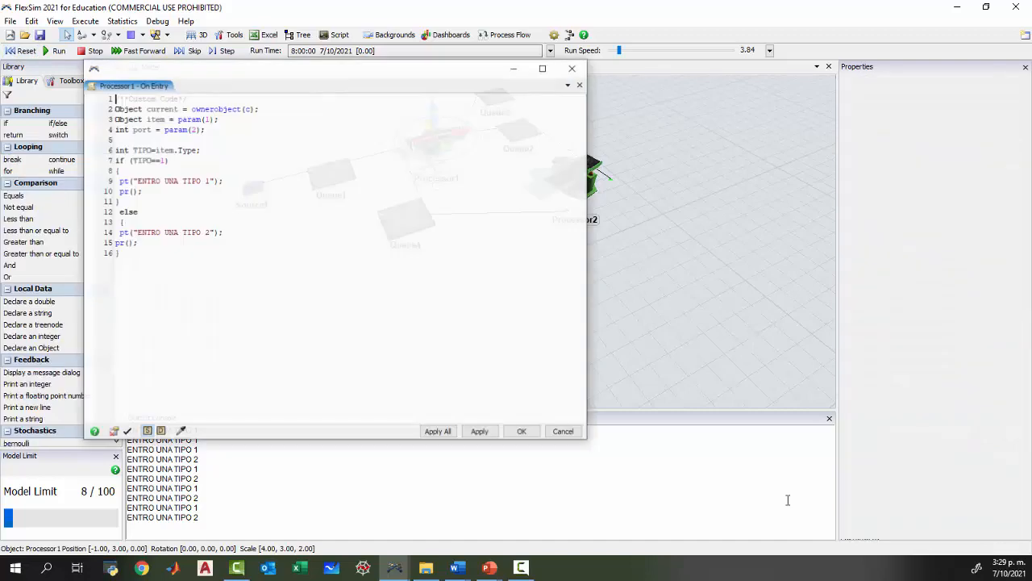
left_click_drag(183, 76, 315, 72)
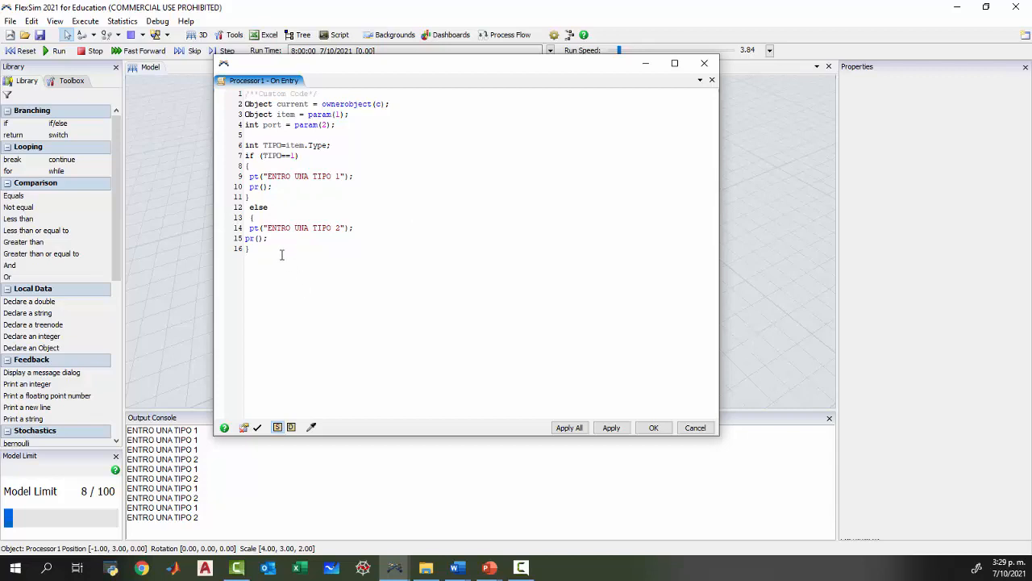
left_click(40, 384)
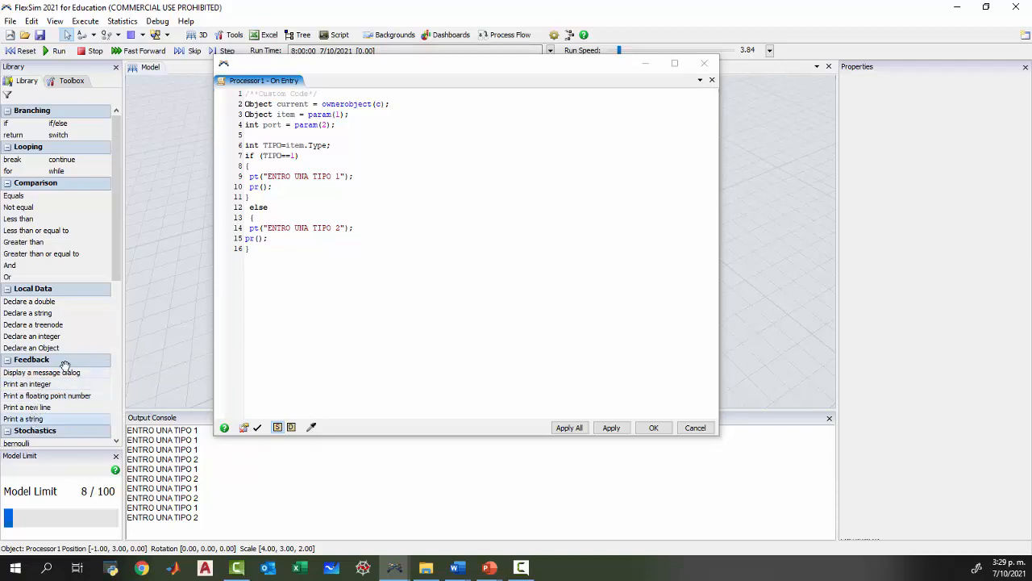
left_click(704, 63)
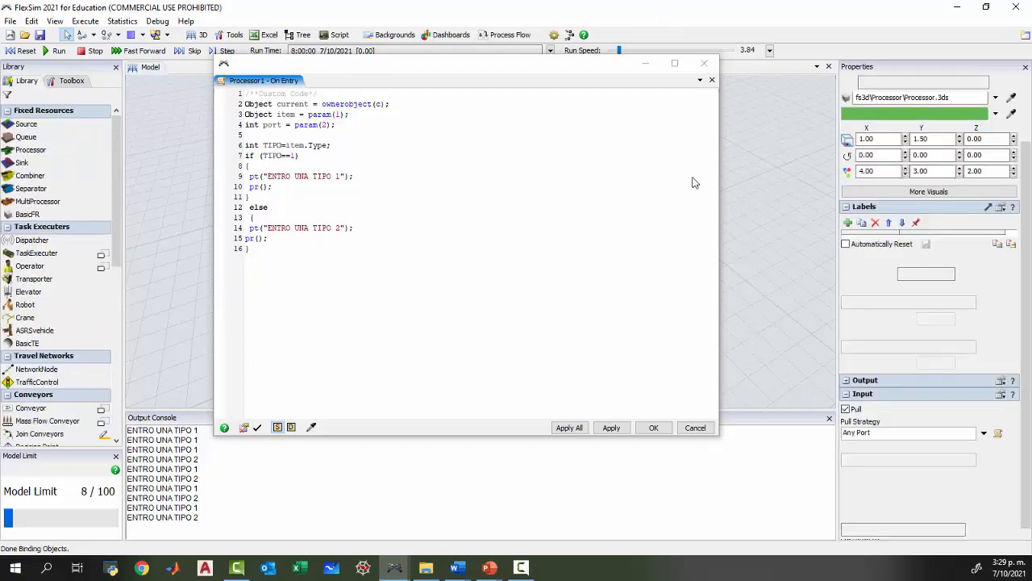
left_click(829, 420)
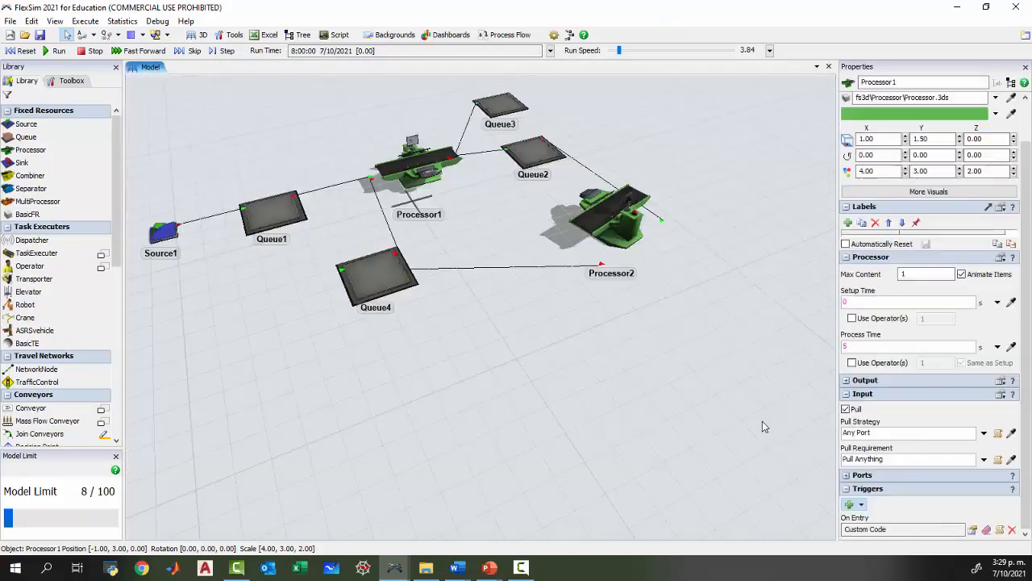
left_click(488, 352)
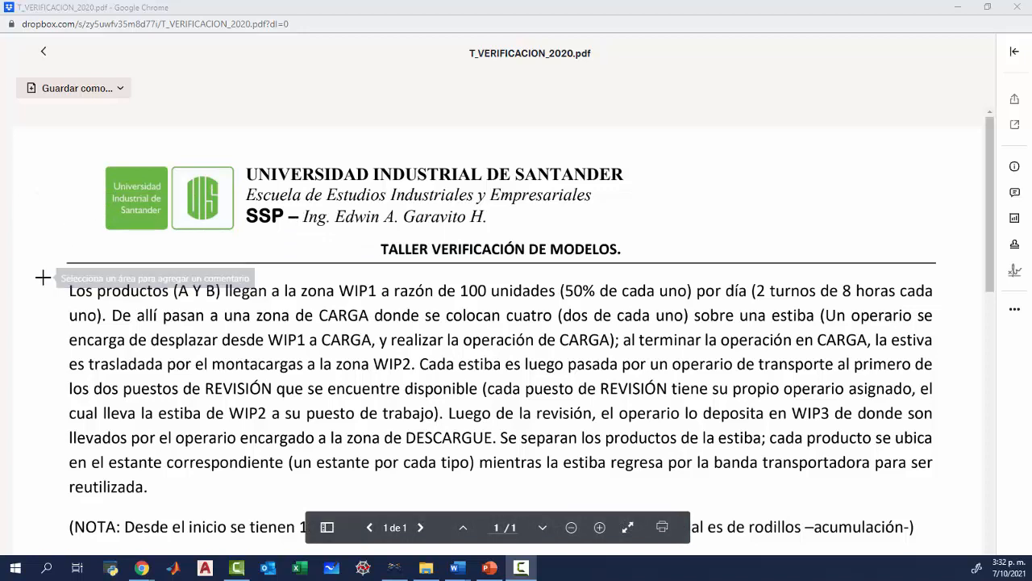
Read the T_VERIFICACION_2020.pdf workshop statement, covering the process description, operation times table and flow time requirement.
scroll(42, 277, "down", 3)
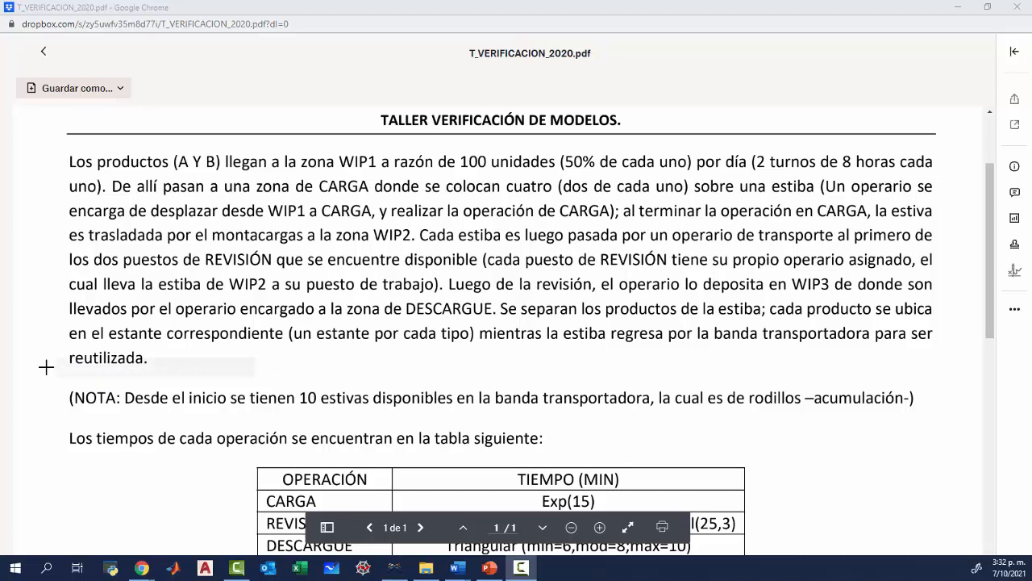
scroll(44, 365, "down", 5)
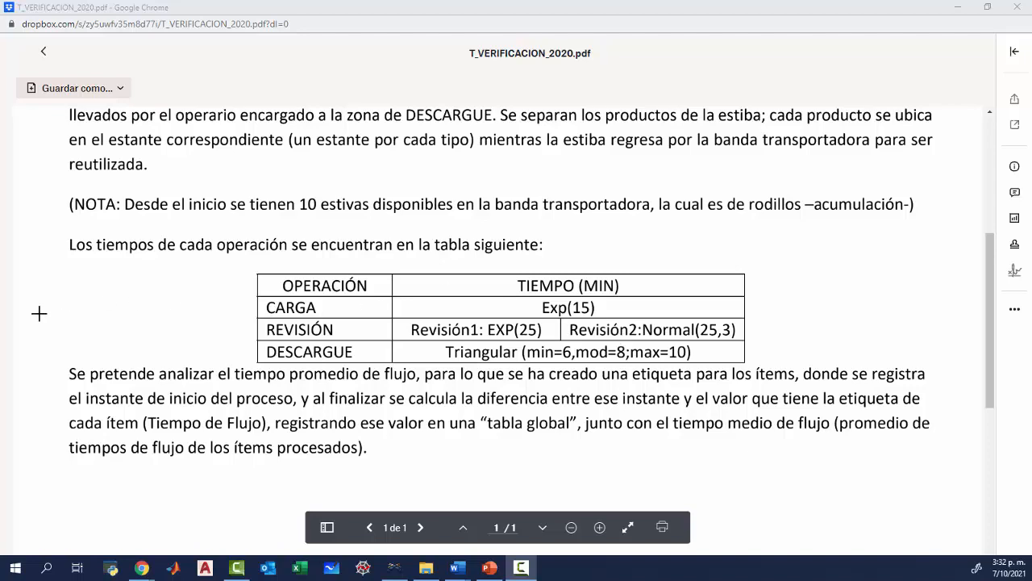
scroll(39, 314, "down", 3)
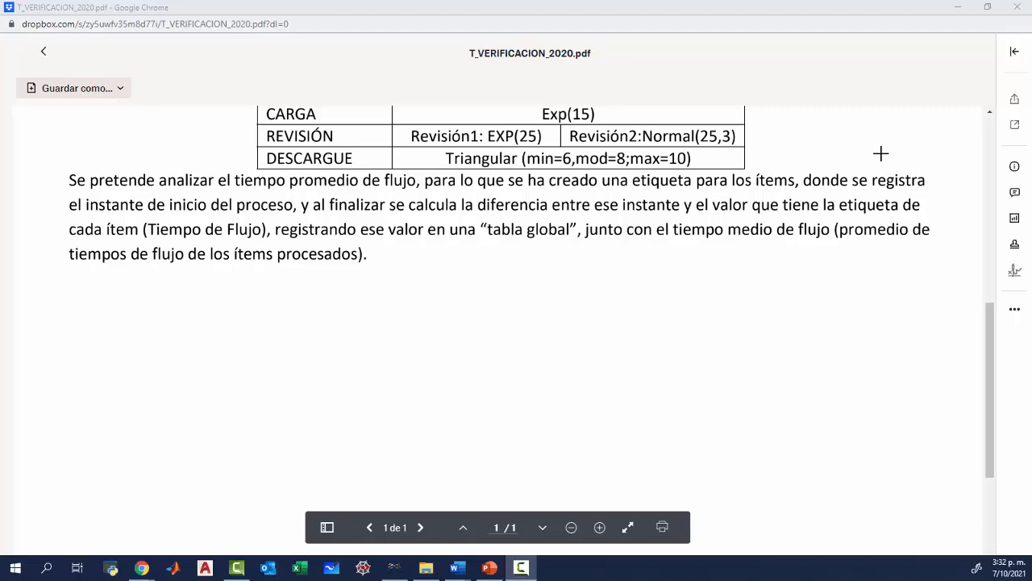
scroll(433, 355, "up", 2)
scroll(433, 355, "up", 6)
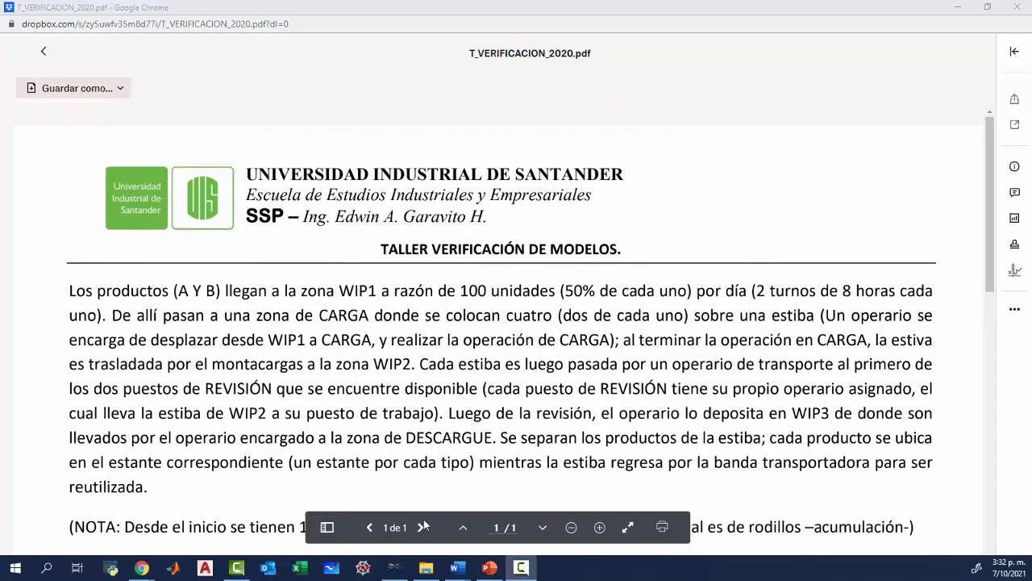
Switch to the TVERIF_PRUEBA_1.fsm model in FlexSim and view the overall layout around the conveyor.
mouse_move(394, 567)
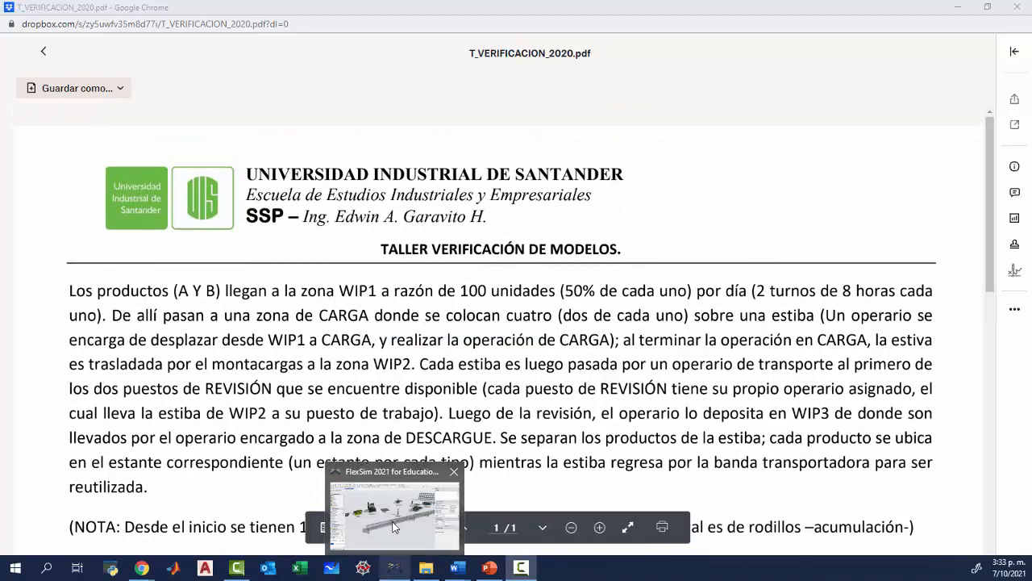
left_click(390, 521)
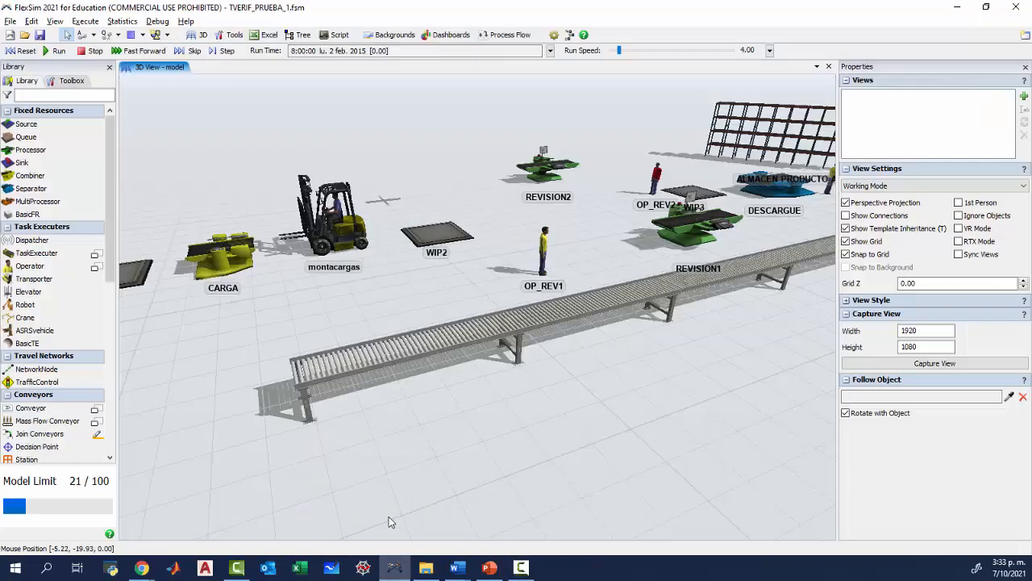
scroll(553, 422, "down", 5)
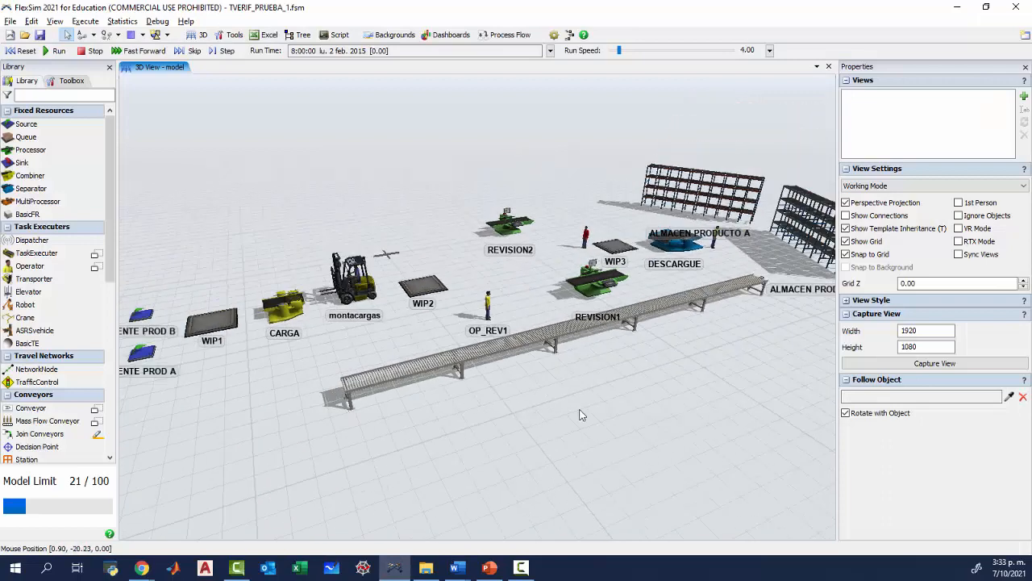
Switch to the FORMATO_TALLER_VERIF.docx form in Word, close the navigation pane and review its evidence, problem and solution table.
scroll(583, 415, "down", 4)
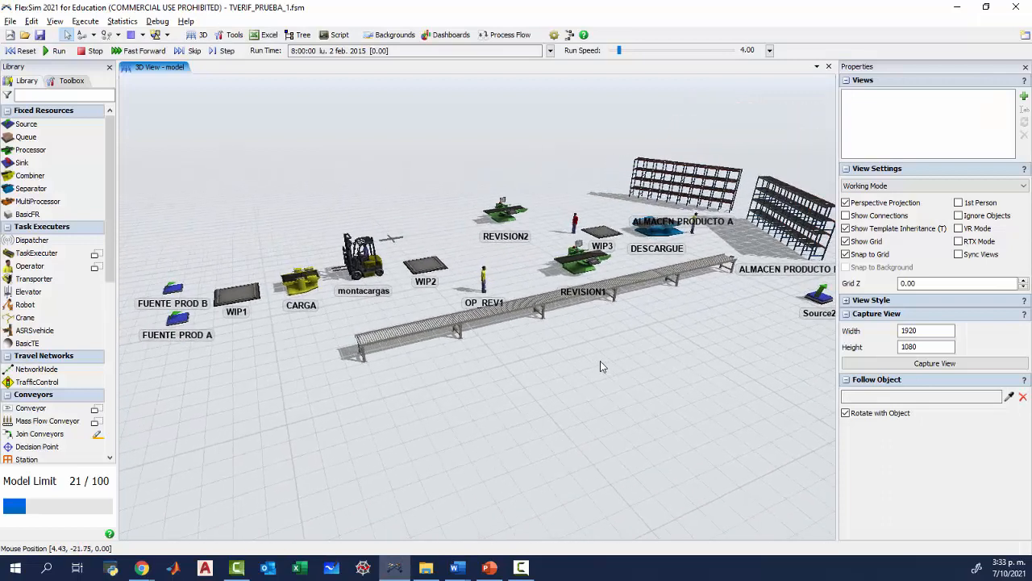
scroll(600, 367, "up", 1)
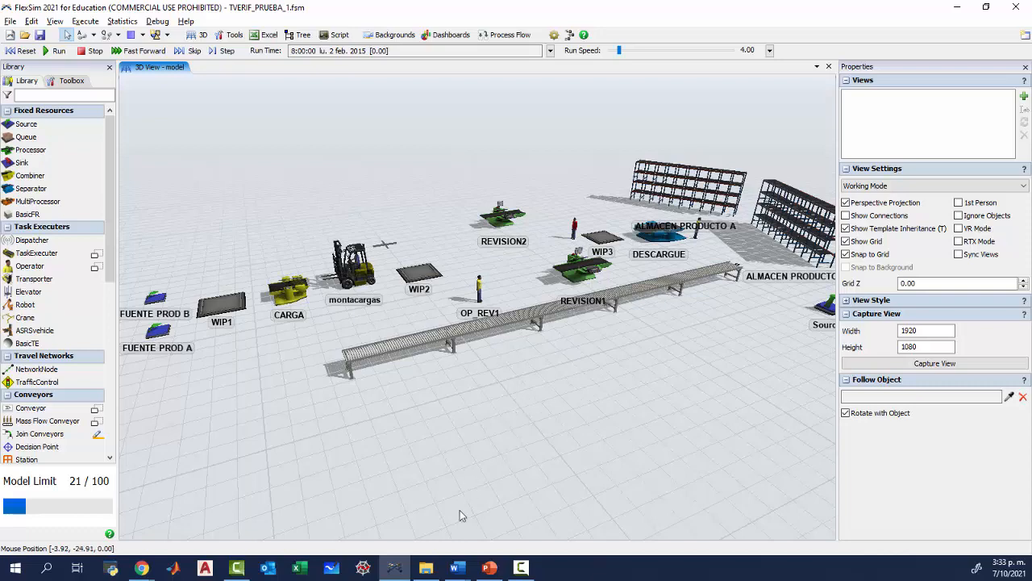
mouse_move(465, 570)
left_click(501, 519)
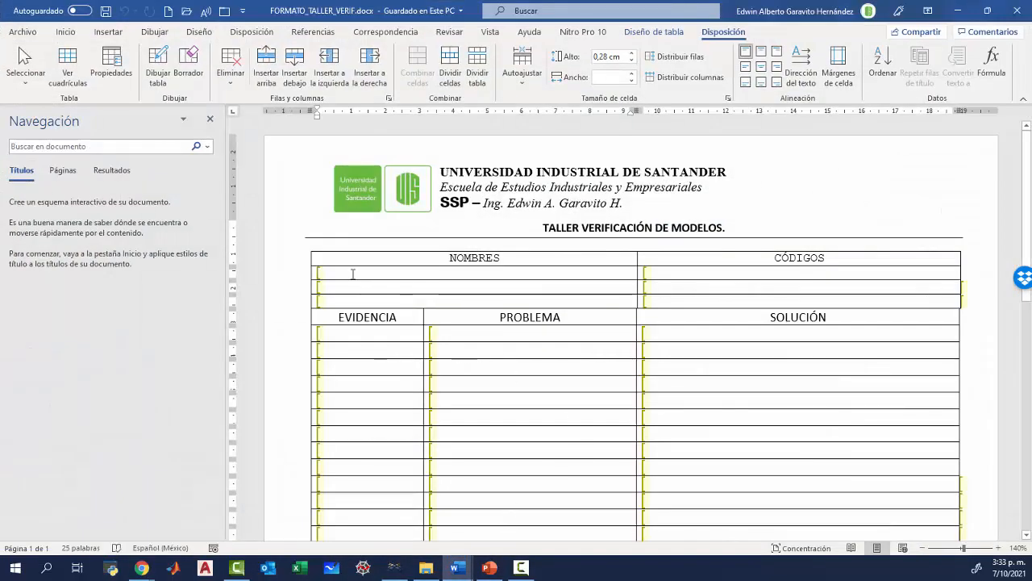
left_click(210, 119)
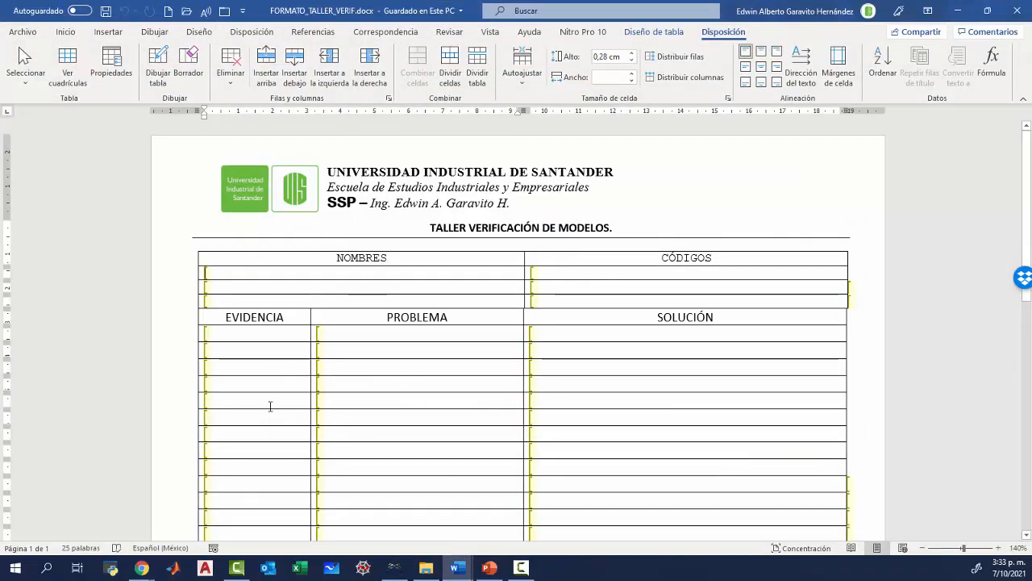
left_click(215, 298)
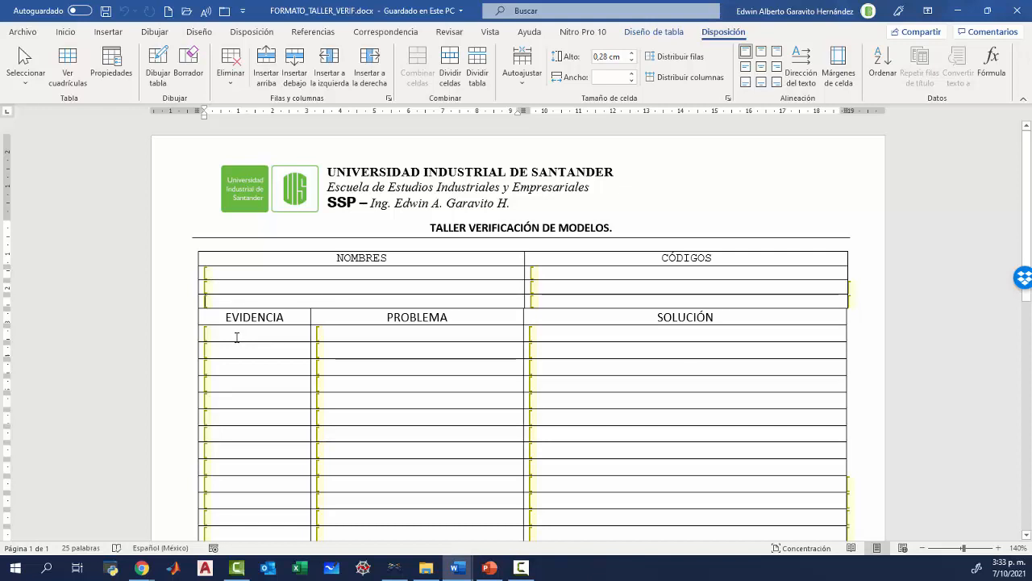
scroll(237, 337, "down", 3)
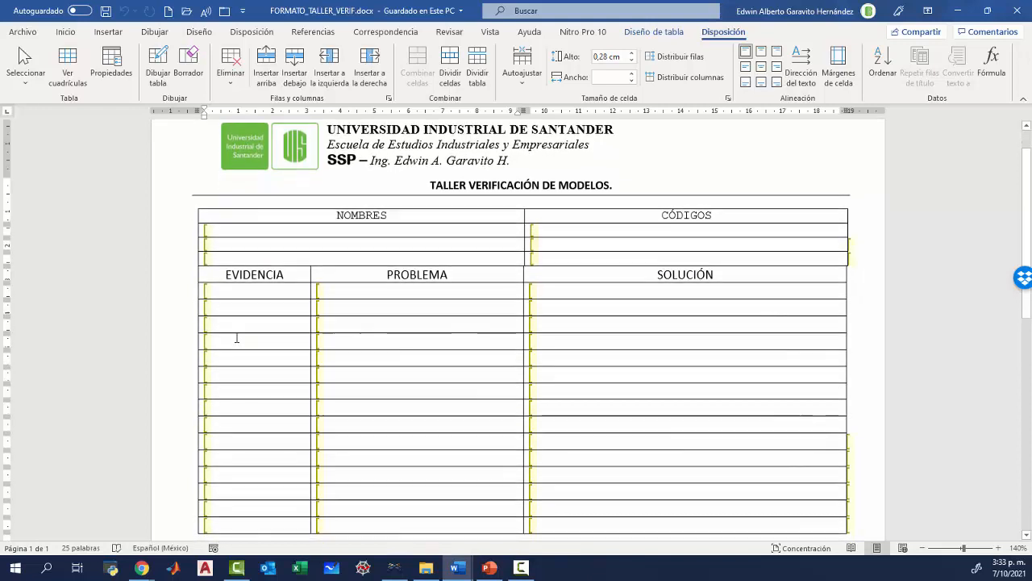
scroll(237, 337, "up", 1)
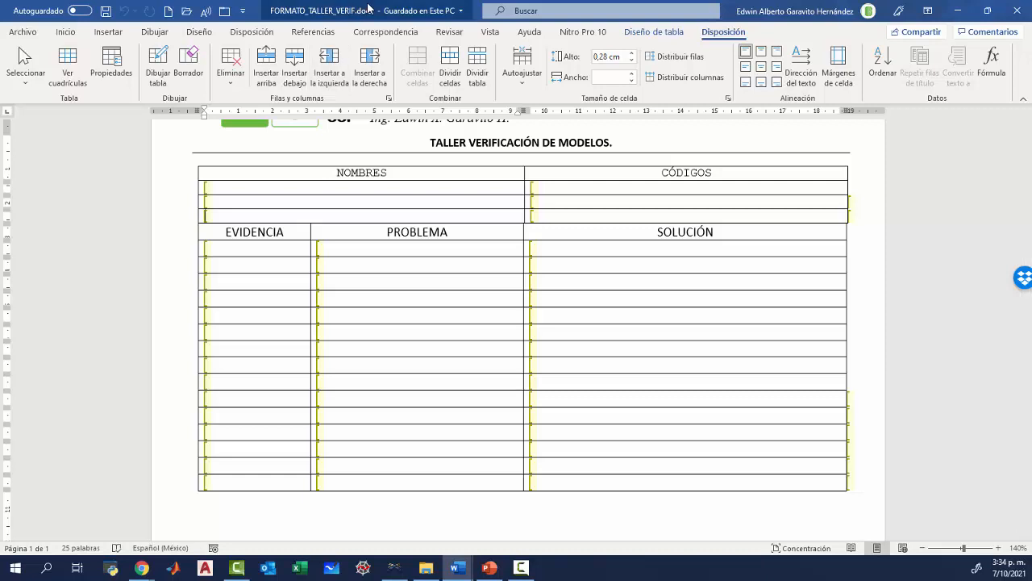
Return to the FlexSim model, run it from a reset to watch how items flow through the process, then stop and reset it.
left_click(957, 13)
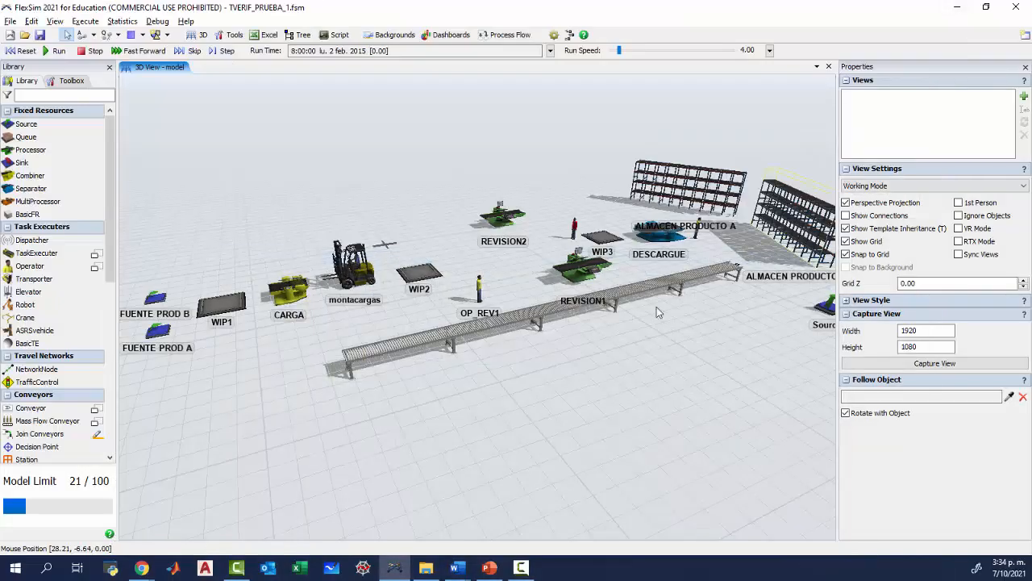
scroll(570, 370, "up", 5)
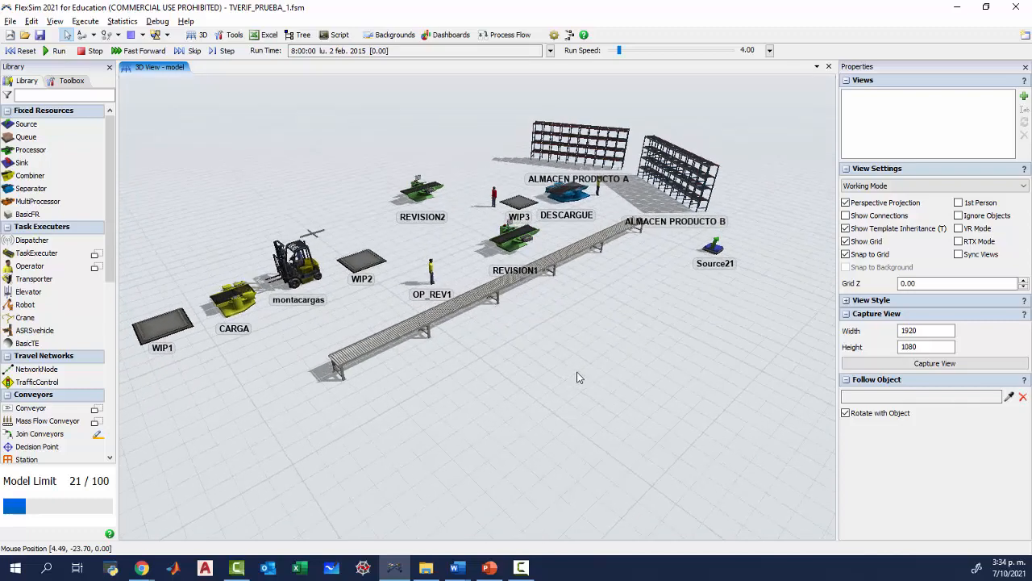
scroll(565, 391, "down", 4)
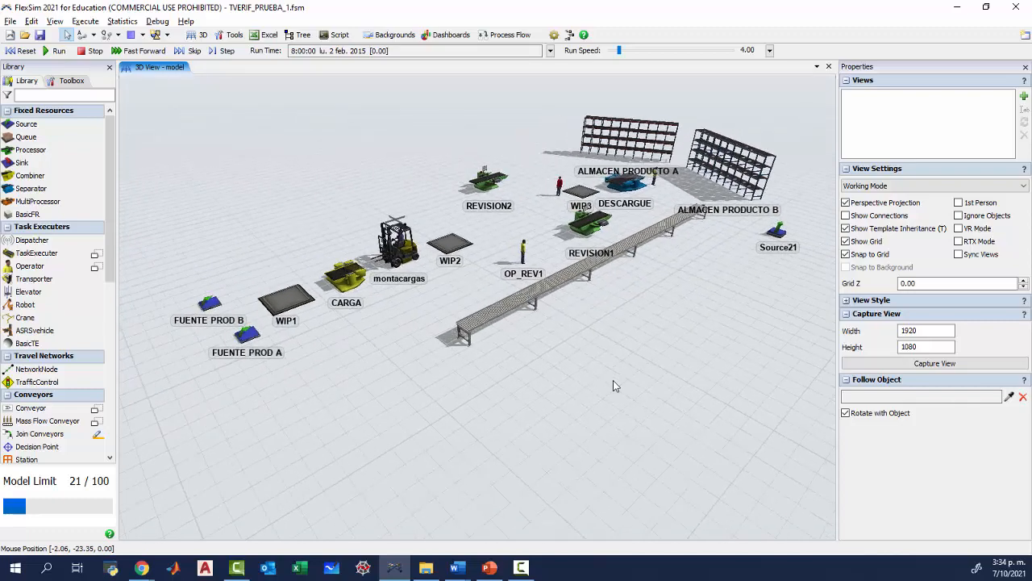
left_click(22, 52)
left_click(56, 51)
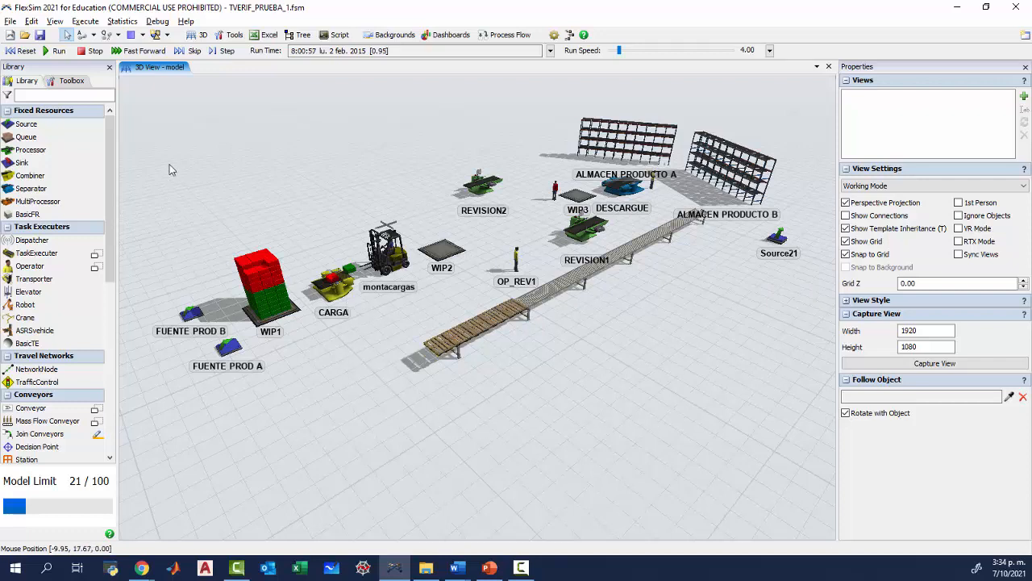
left_click(89, 50)
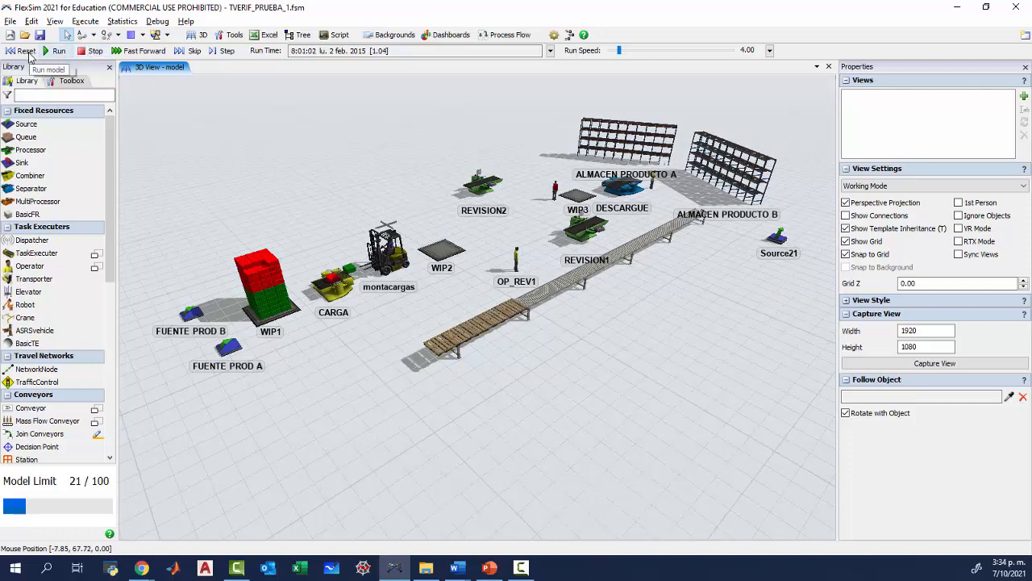
left_click(22, 51)
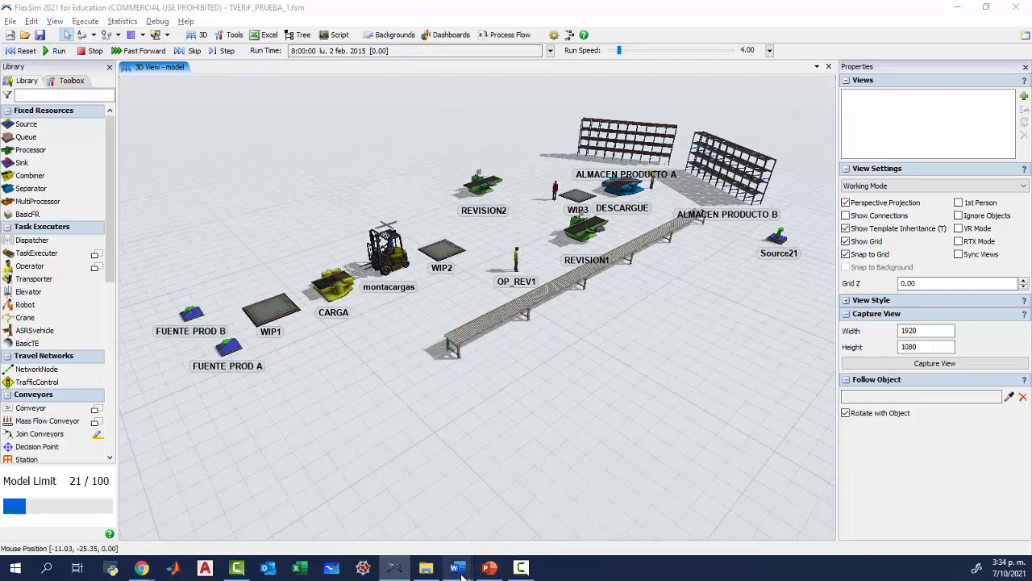
In the Word form, enter ANIMACIÓN in the first row of the EVIDENCIA column and move to its PROBLEMA cell.
mouse_move(456, 567)
left_click(505, 516)
left_click(257, 246)
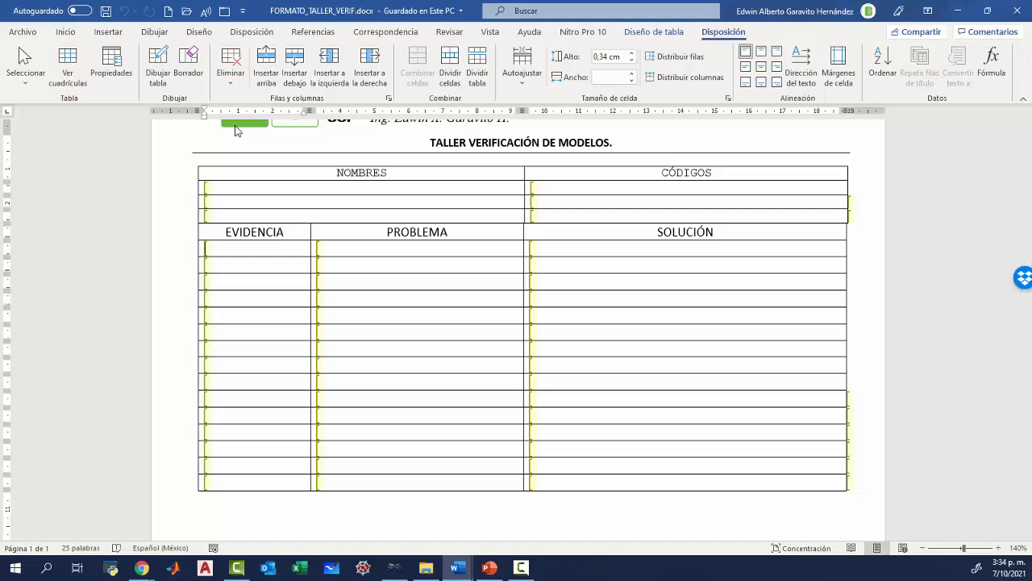
type("ANIMACIÓN")
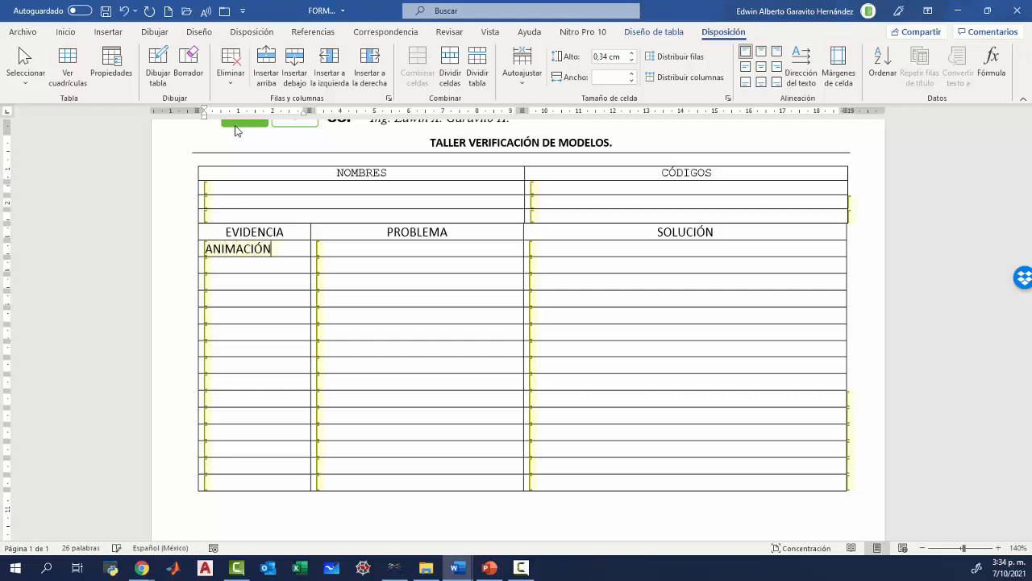
key("Tab")
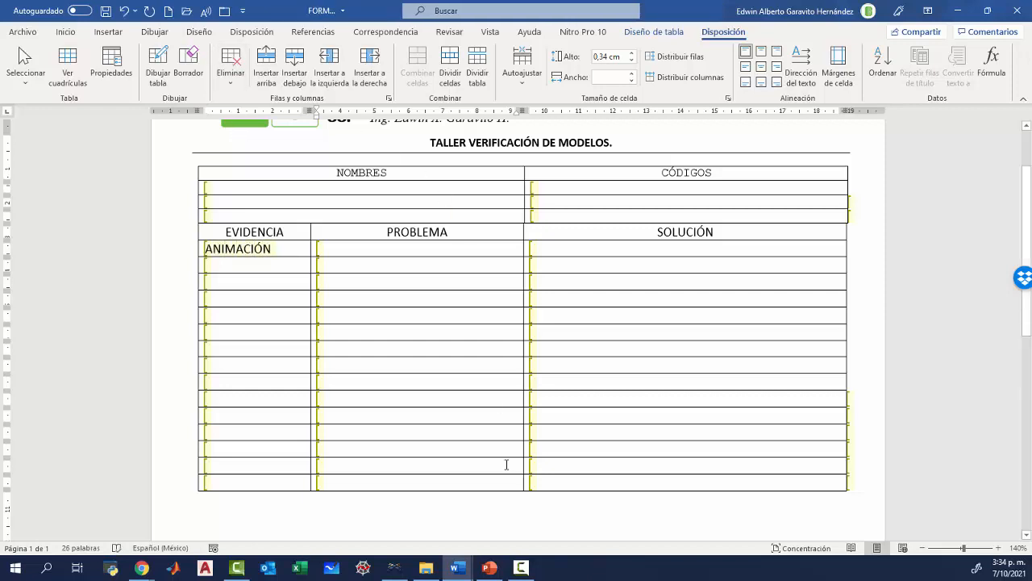
Switch back to FlexSim, check the WIP1 queue and conveyor properties, and collapse the conveyor's Conveyor, Conveyor Behavior and Groups sections.
key("alt+Tab")
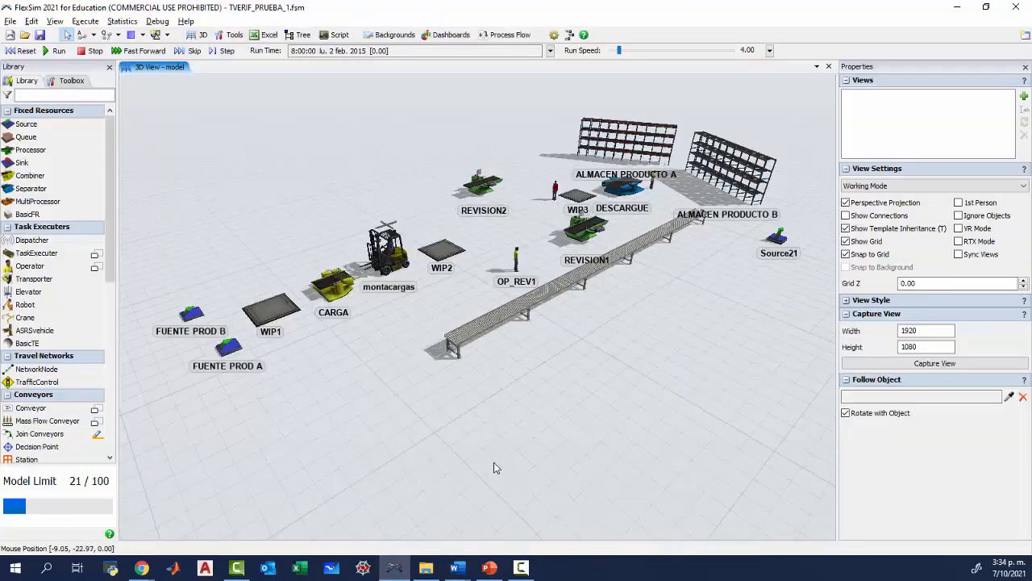
left_click_drag(165, 159, 179, 170)
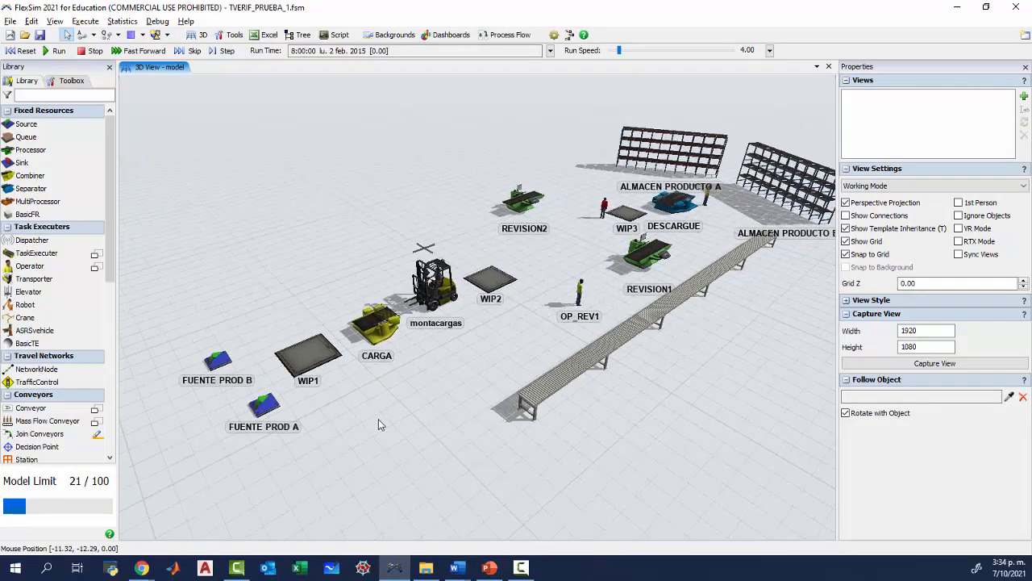
left_click_drag(377, 415, 352, 383)
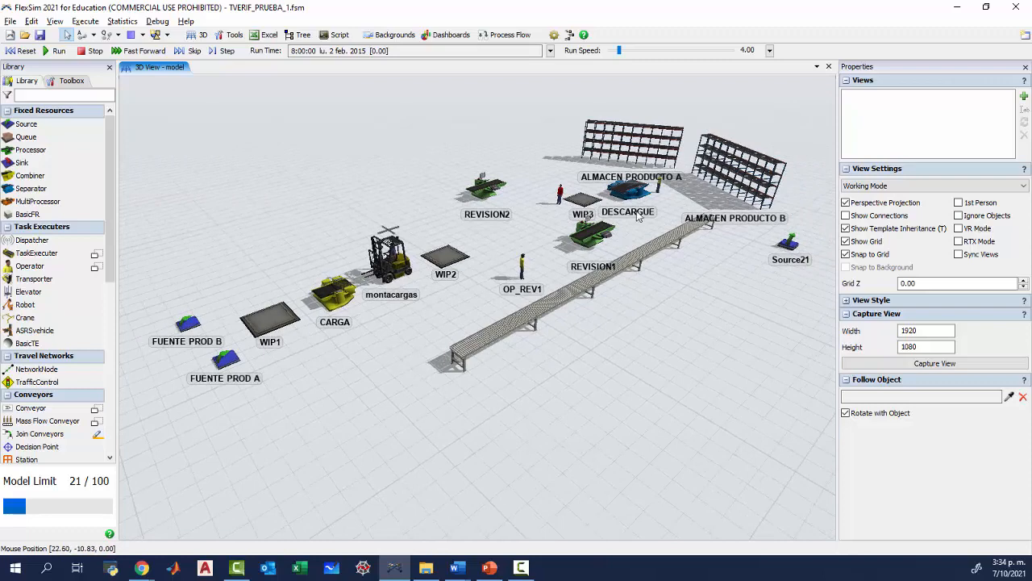
left_click(282, 323)
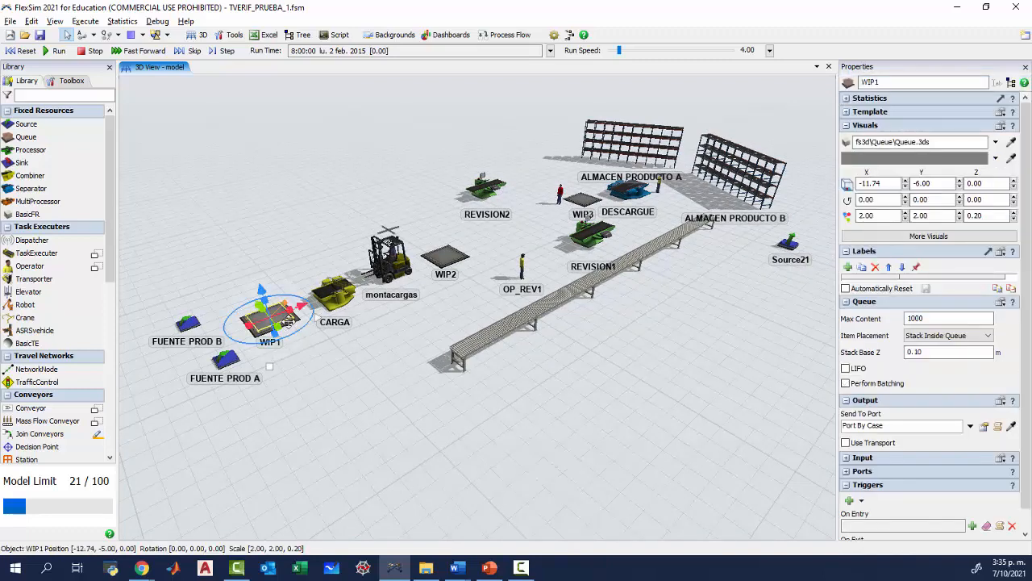
left_click(478, 347)
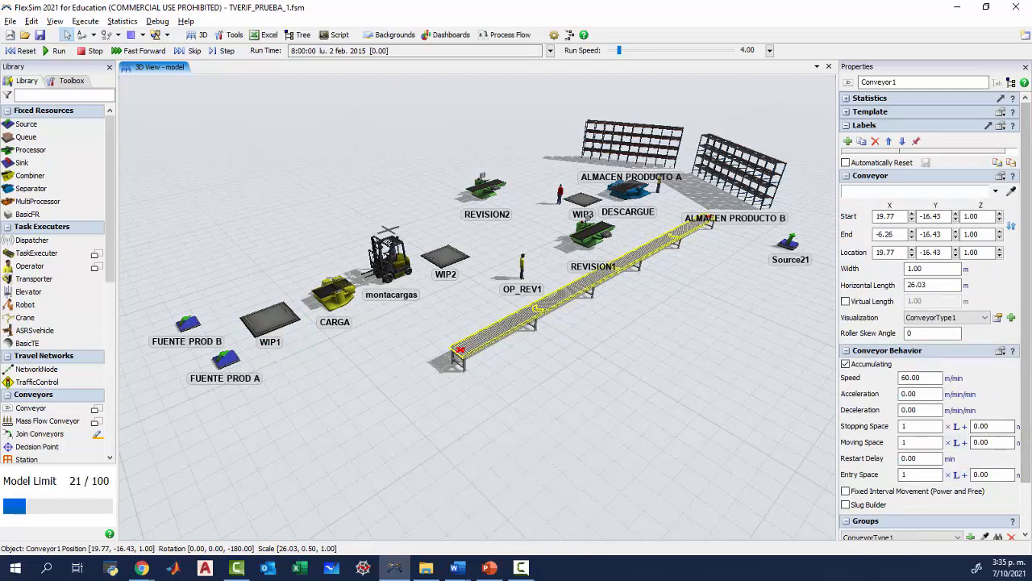
left_click(846, 351)
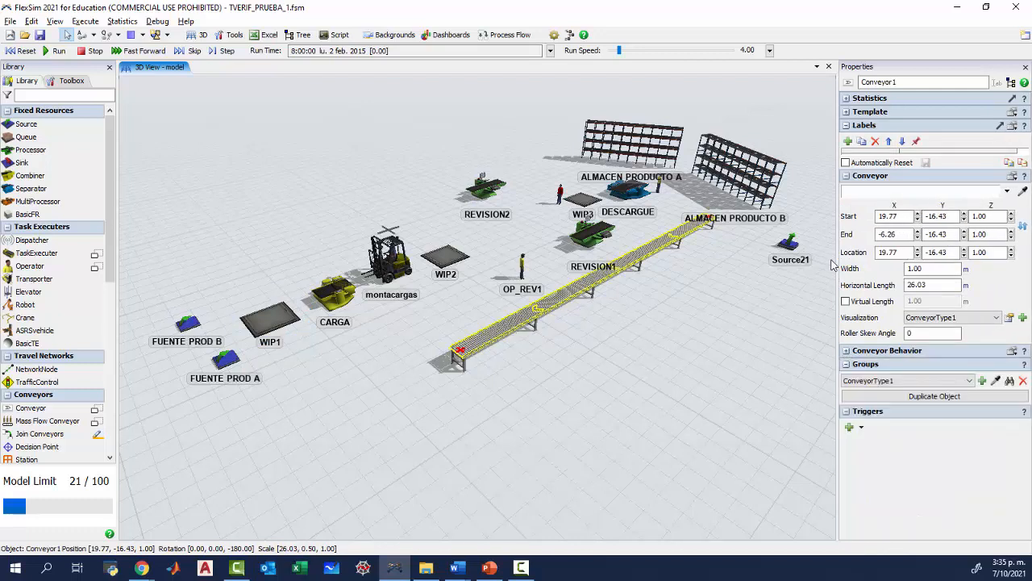
left_click(845, 177)
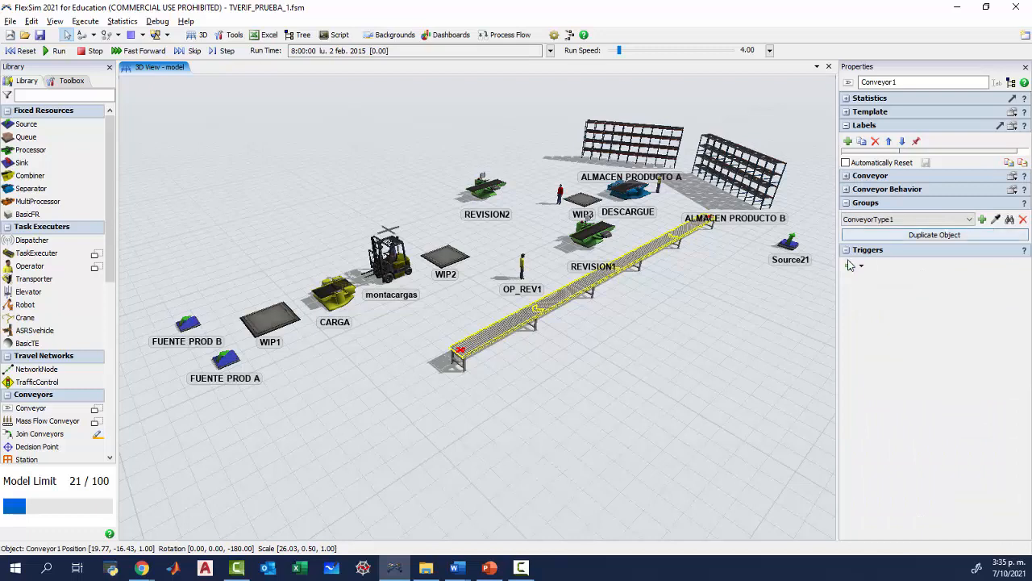
left_click(847, 203)
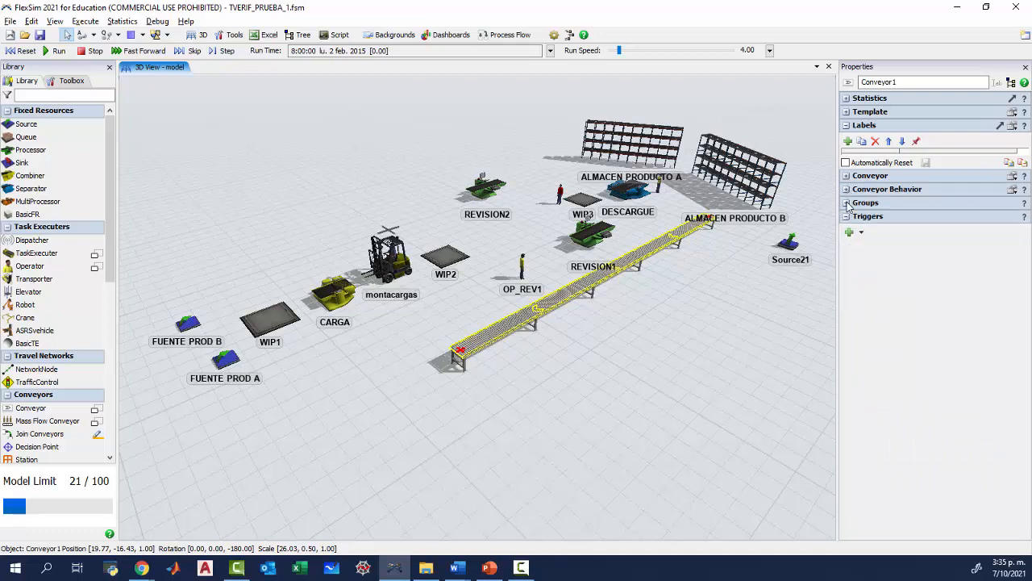
Examine the end of the conveyor nearest CARGA and select the conveyor to check its outgoing connection.
left_click(435, 399)
scroll(436, 399, "up", 5)
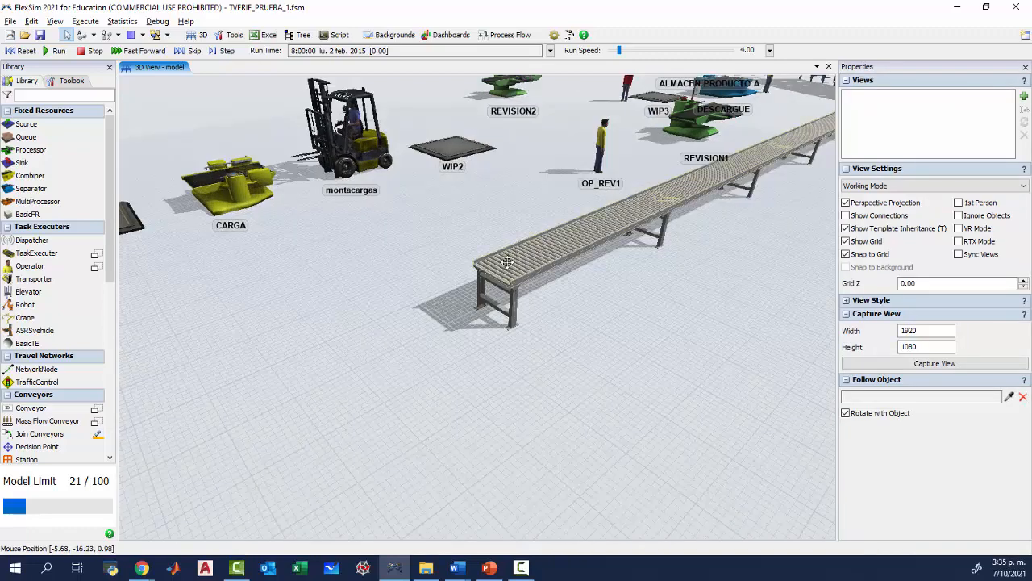
left_click(507, 262)
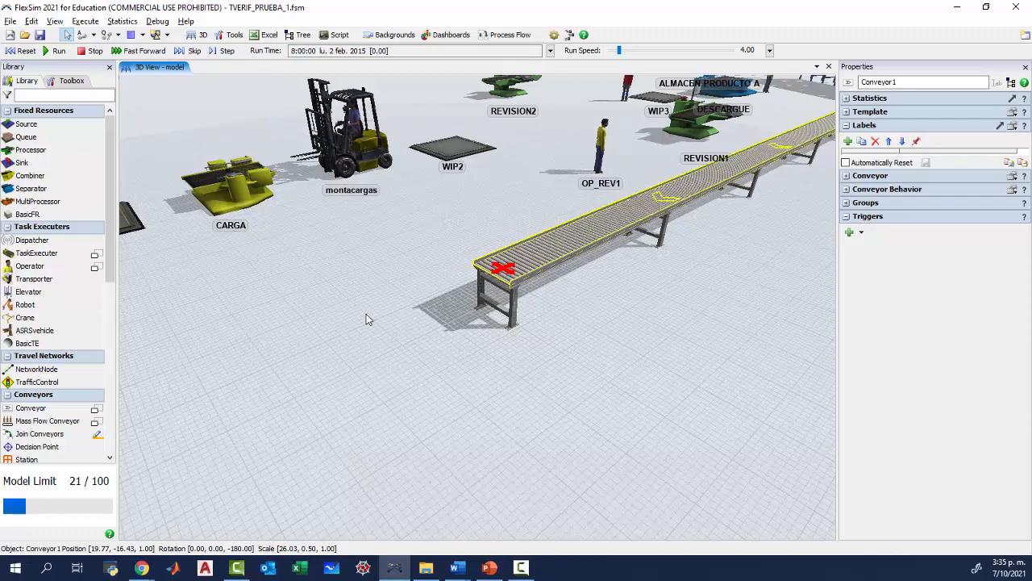
Inspect the entry transfer at the conveyor end near DESCARGUE, list its input ports and select the Source21 port.
left_click(562, 307)
left_click_drag(562, 308, 315, 435)
left_click_drag(648, 329, 492, 407)
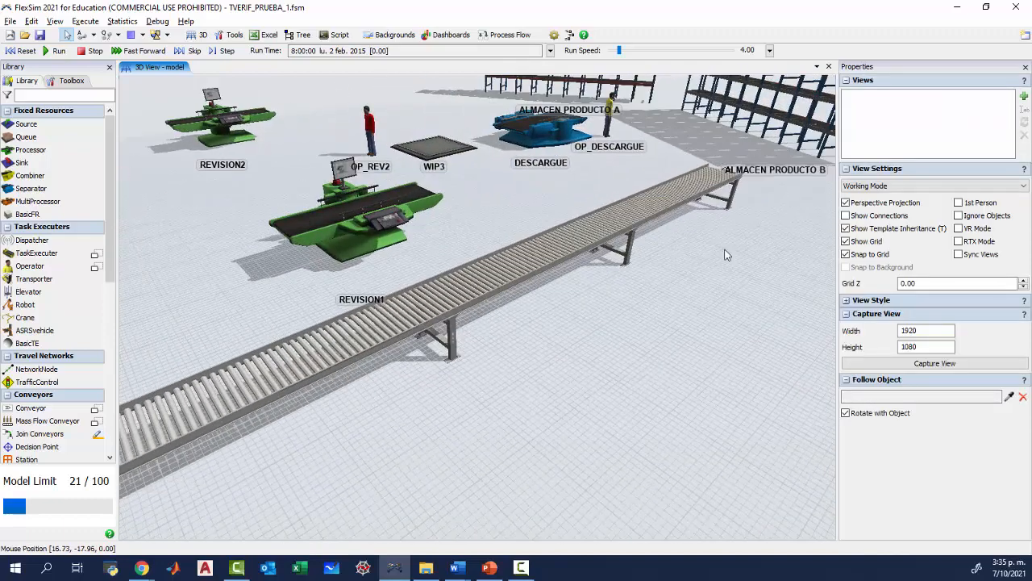
left_click_drag(725, 250, 554, 397)
left_click(484, 367)
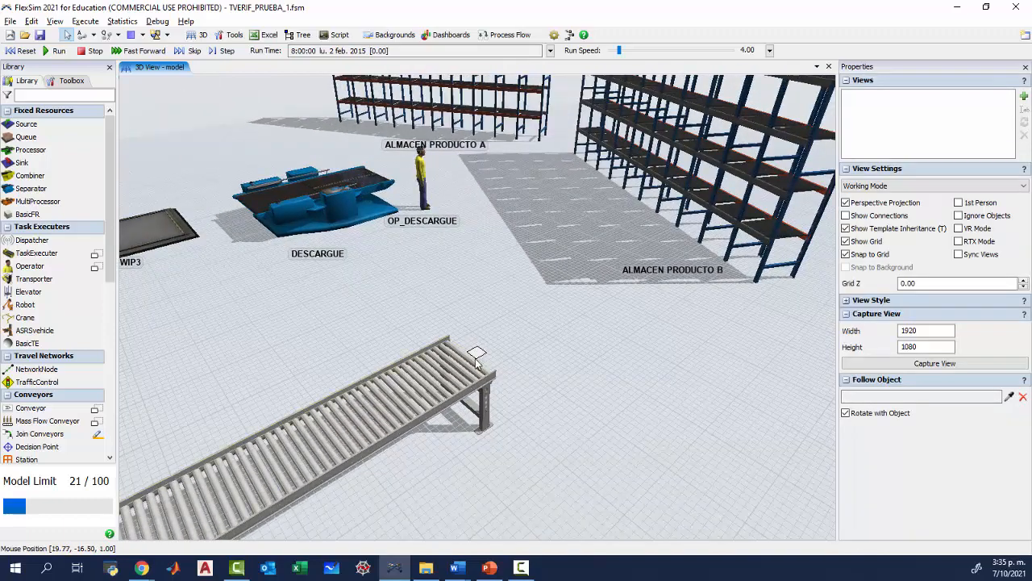
left_click(477, 352)
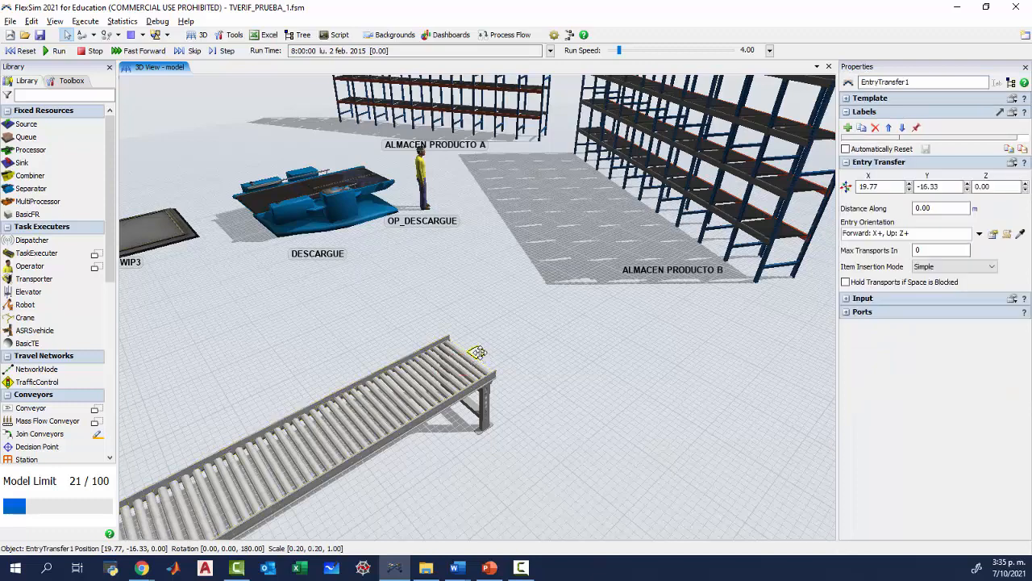
left_click(845, 313)
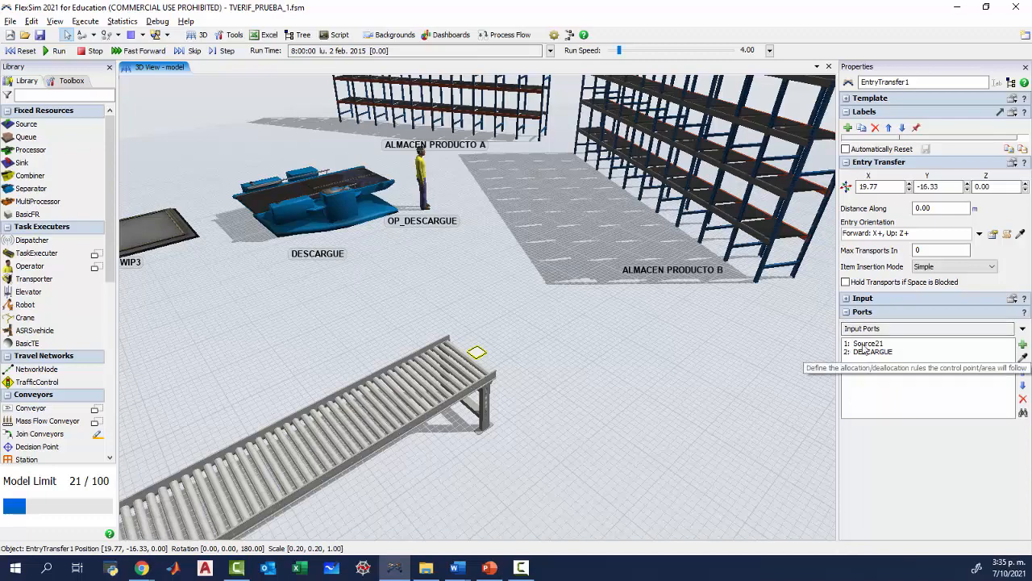
left_click(869, 344)
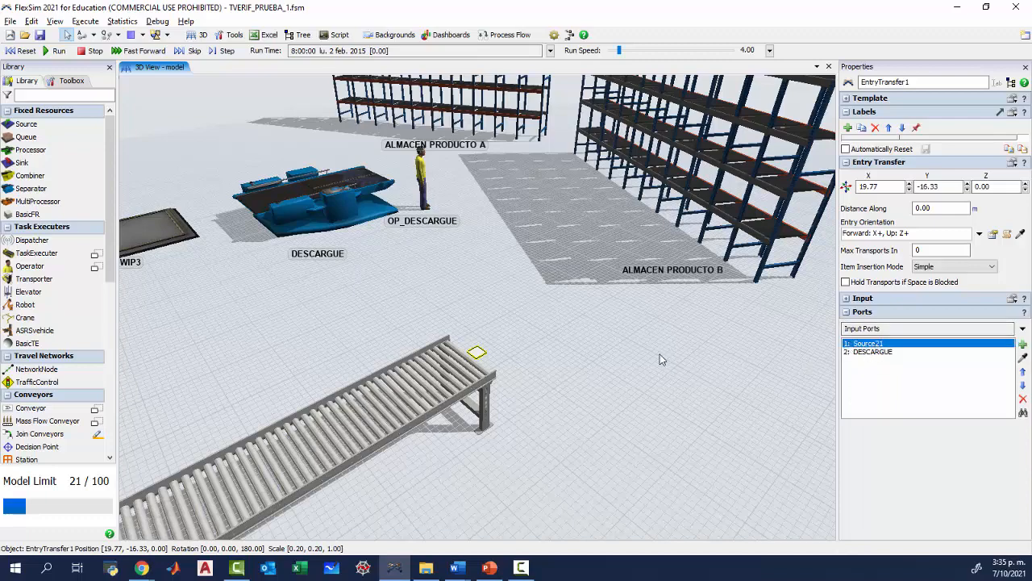
Examine the Source21 object beside the conveyor and follow the conveyor back to its end near the forklift.
left_click_drag(660, 354, 259, 239)
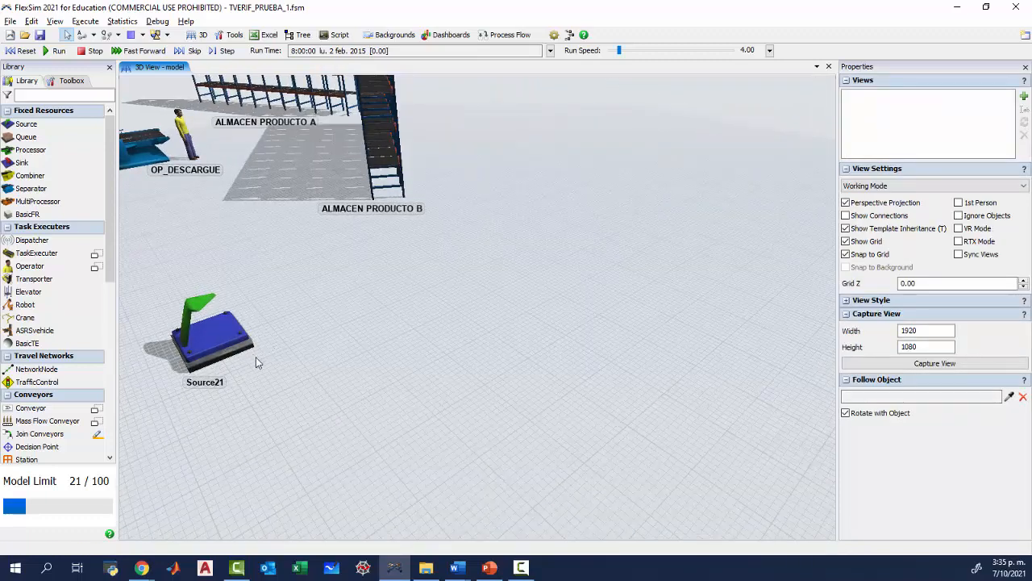
left_click_drag(258, 362, 637, 305)
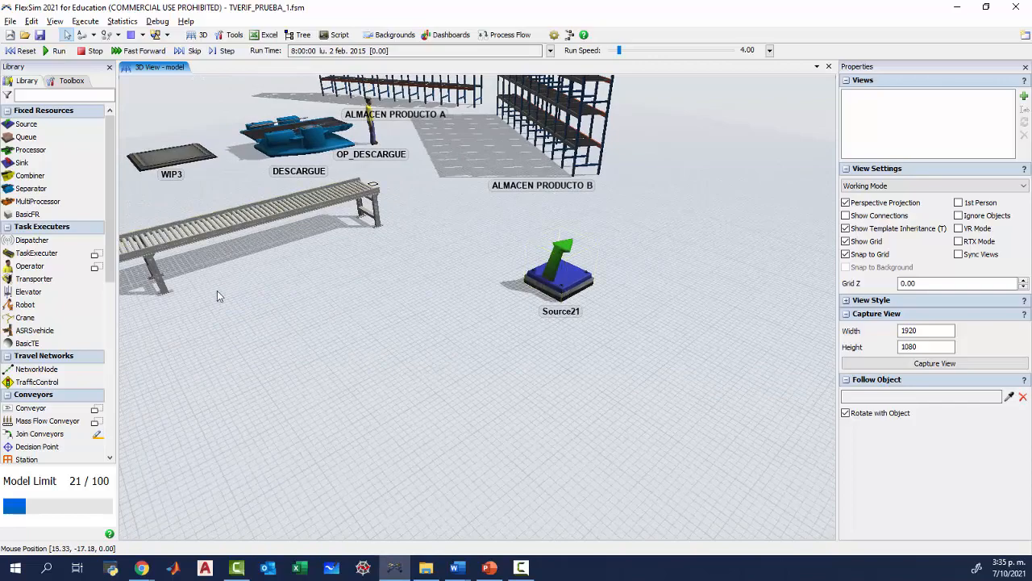
left_click_drag(154, 293, 576, 274)
left_click_drag(292, 385, 609, 324)
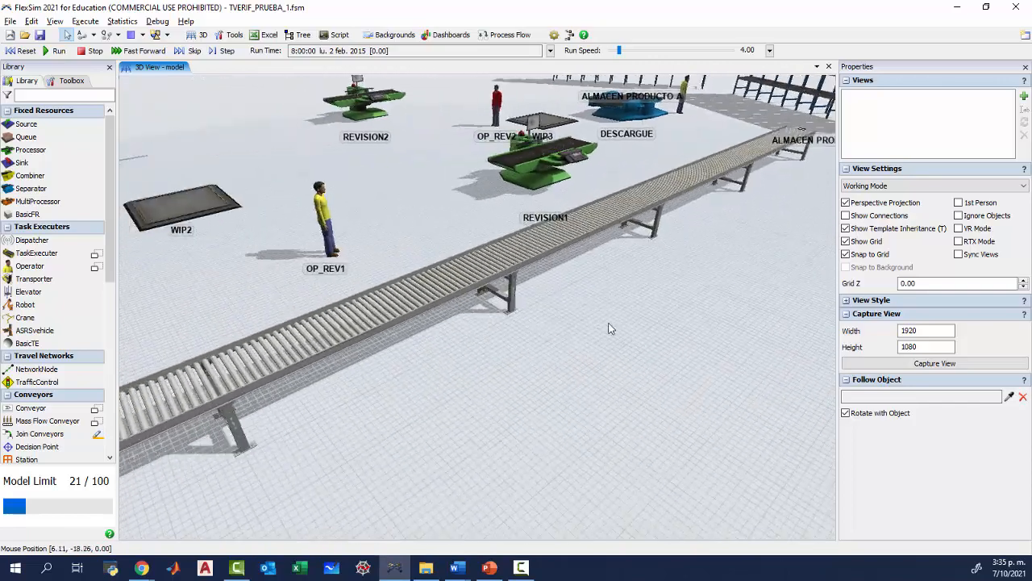
left_click_drag(460, 425, 617, 319)
left_click_drag(234, 435, 308, 405)
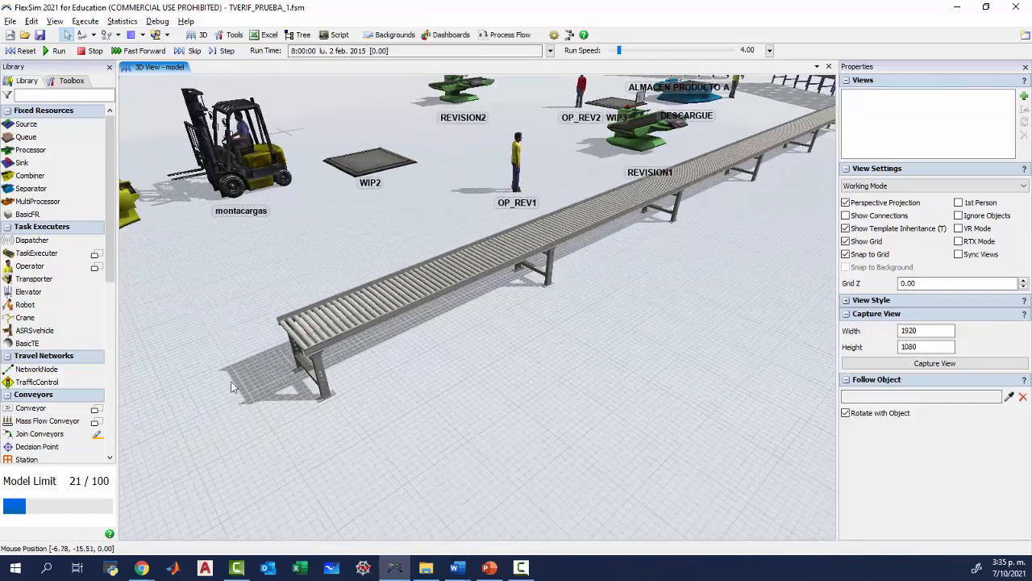
Turn on Show Connections for the 3D view and examine the links between WIP1, CARGA and the forklift beside the conveyor end.
left_click_drag(231, 387, 344, 346)
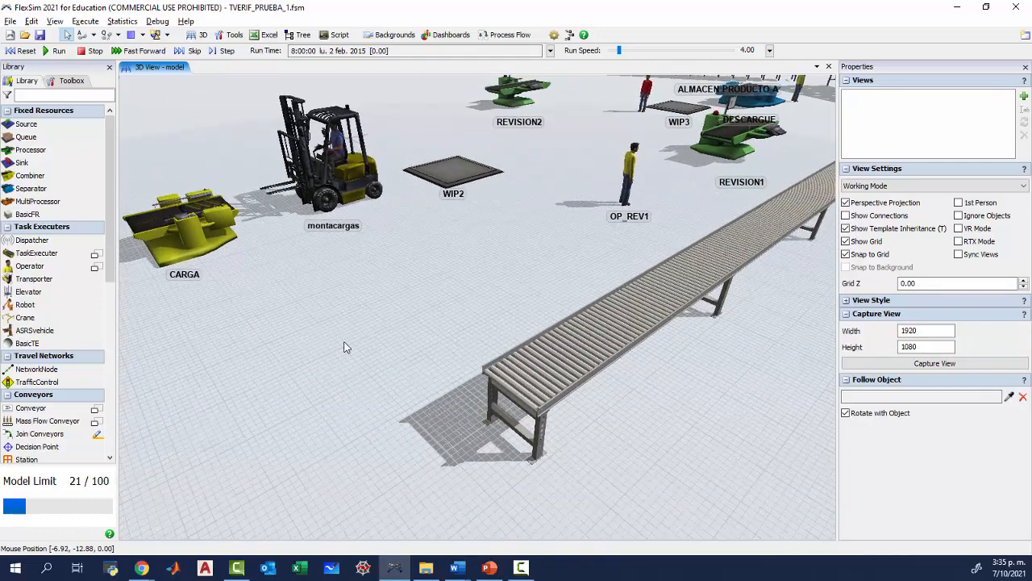
left_click_drag(319, 412, 337, 391)
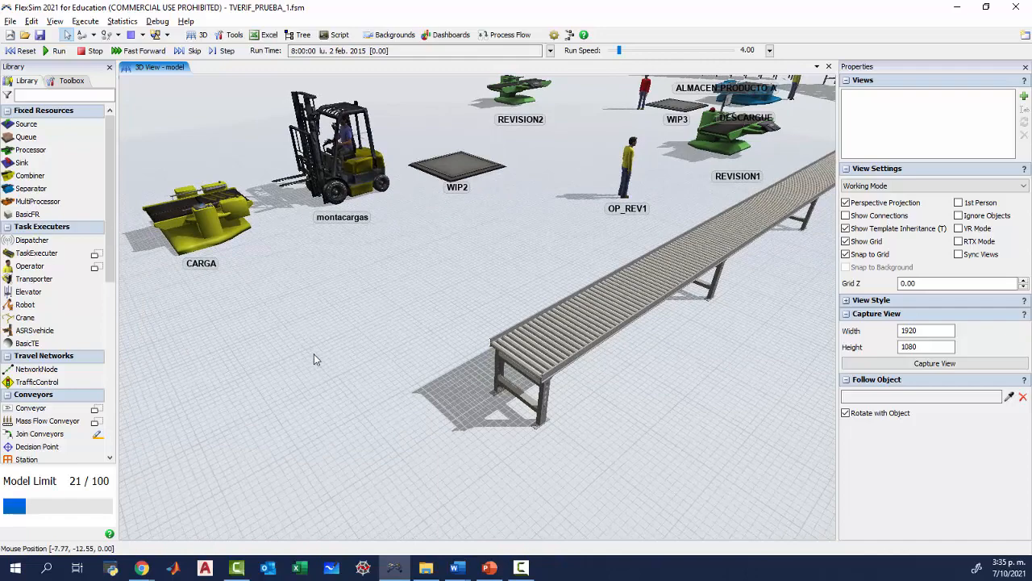
left_click_drag(360, 330, 283, 299)
left_click_drag(286, 420, 249, 380)
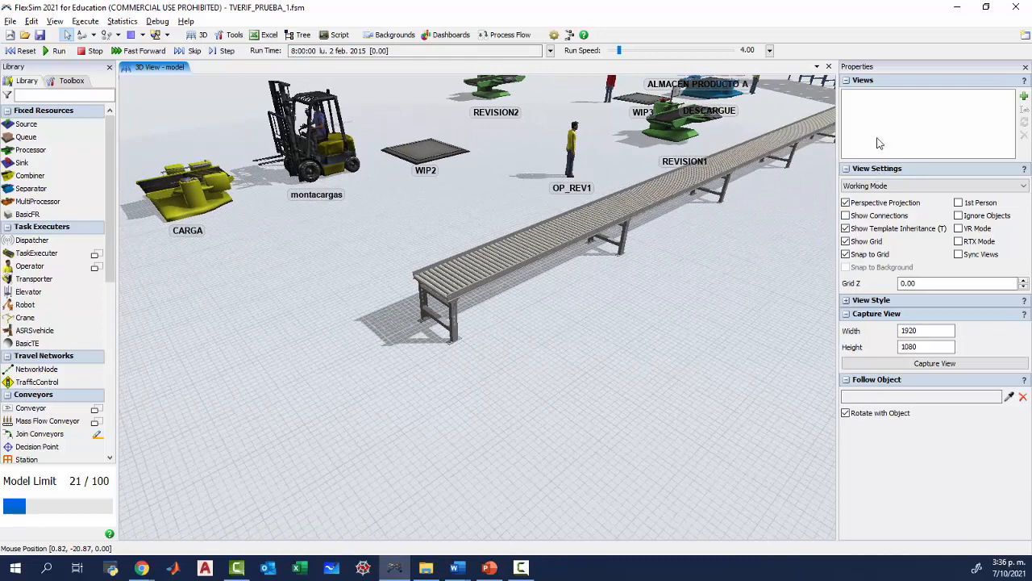
left_click(845, 215)
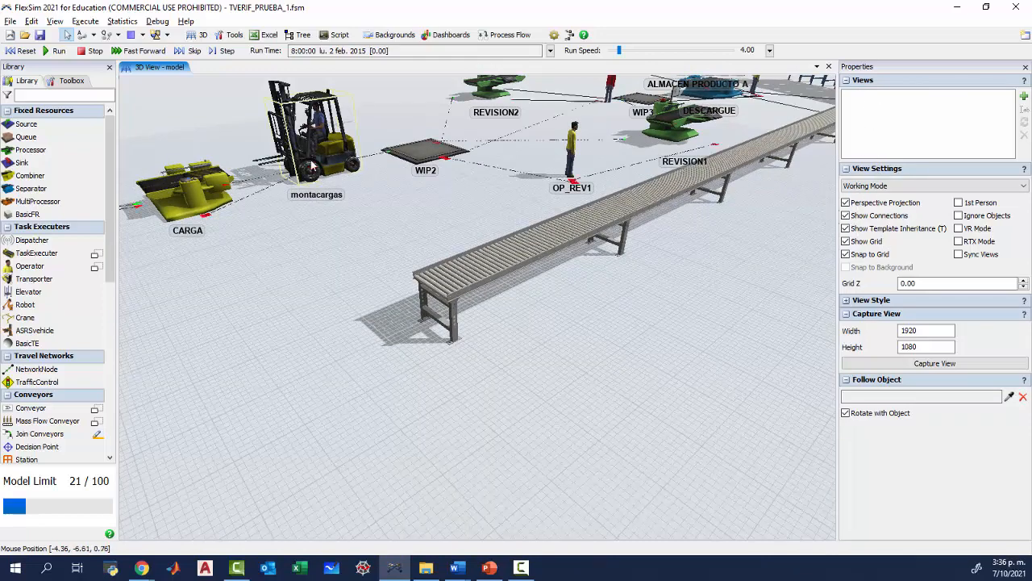
left_click_drag(314, 272, 305, 326)
right_click_drag(303, 323, 303, 335)
scroll(302, 324, "down", 3)
left_click_drag(263, 360, 352, 315)
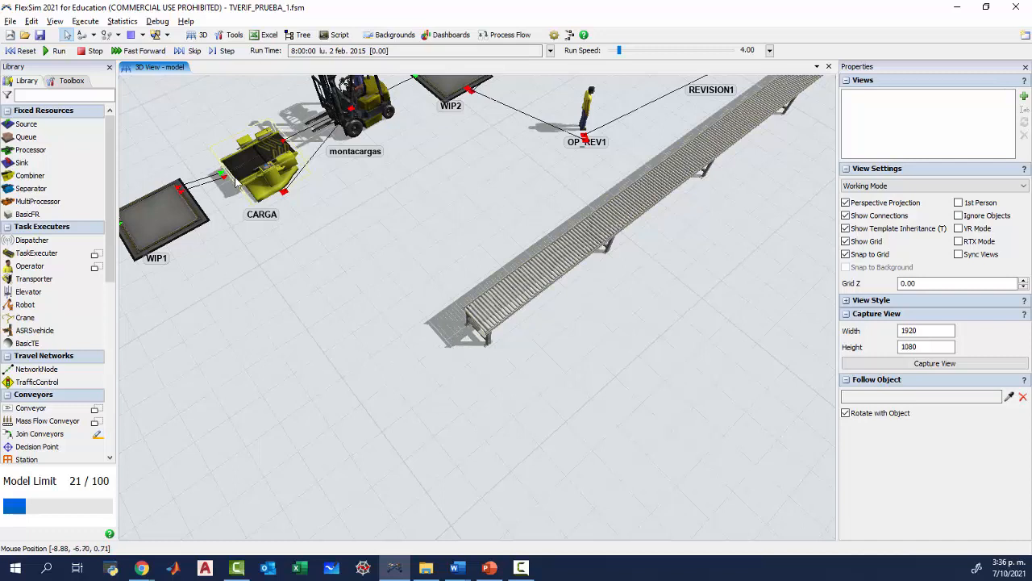
left_click_drag(239, 366, 266, 368)
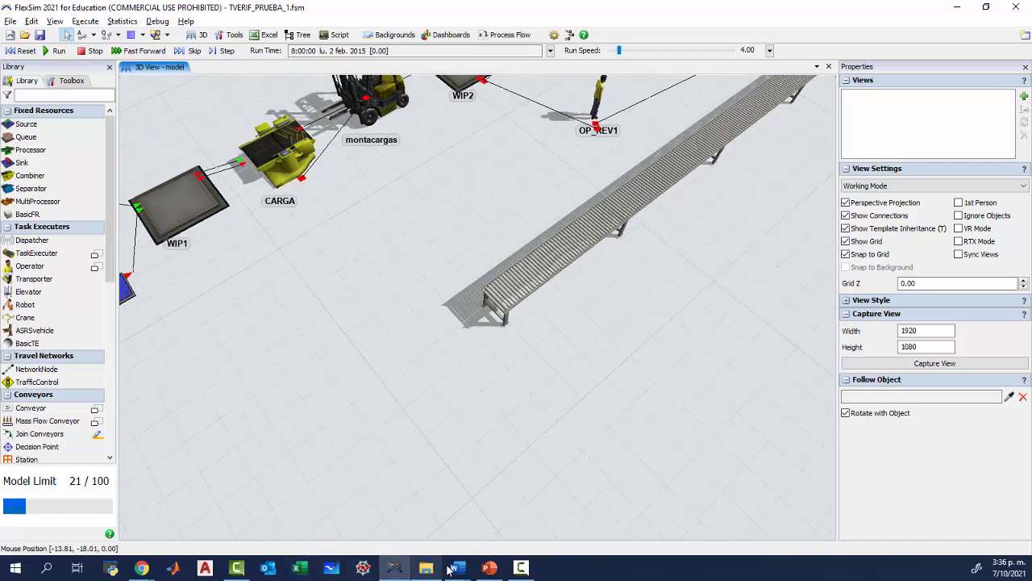
Switch to the FORMATO_TALLER_VERIF document and enter "Falta conexión entre banda y módulo de carga" as the problem for ANIMACIÓN.
mouse_move(453, 568)
left_click(500, 516)
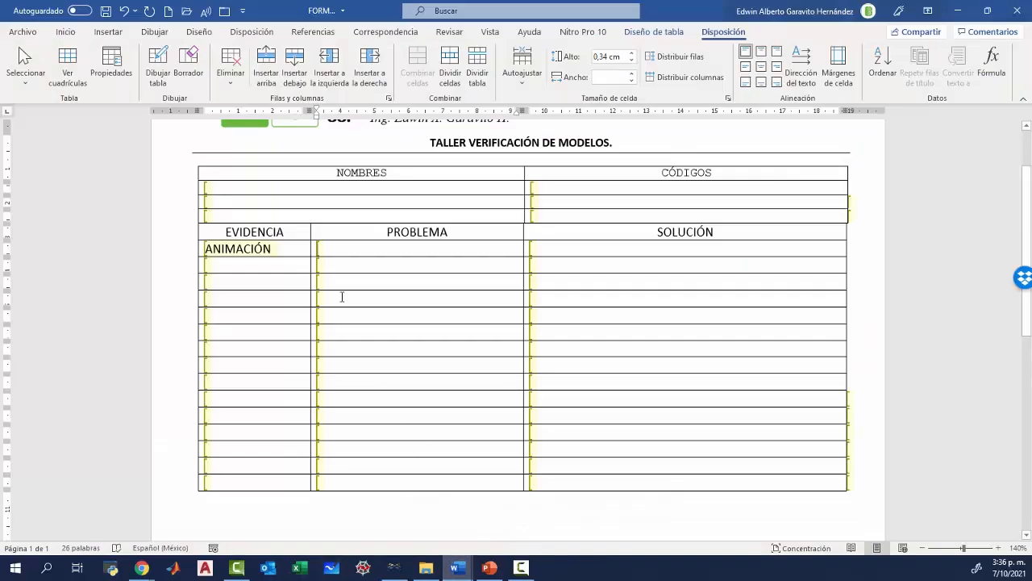
left_click(329, 254)
type("Falta conexión entre")
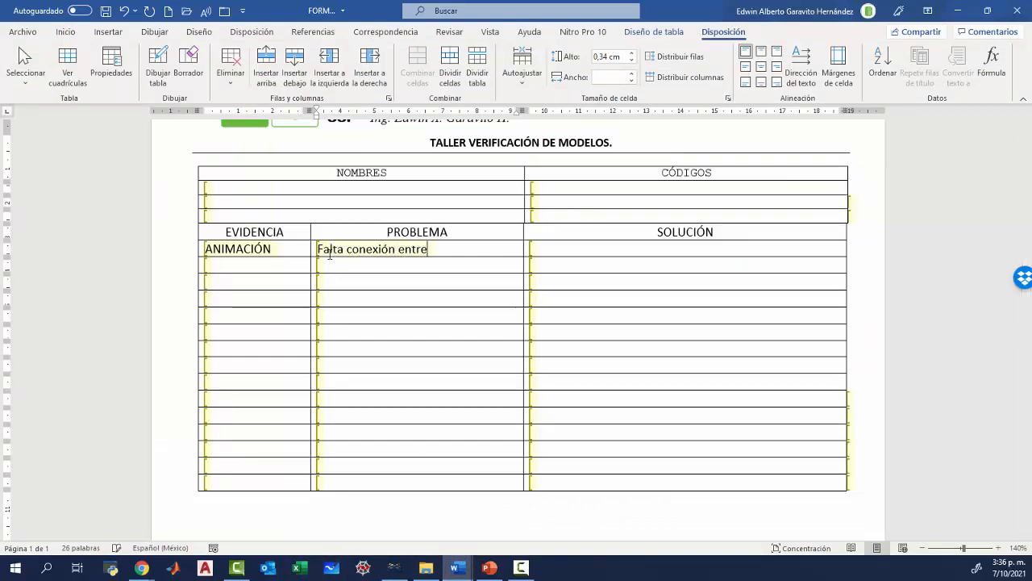
type(" banda y mó")
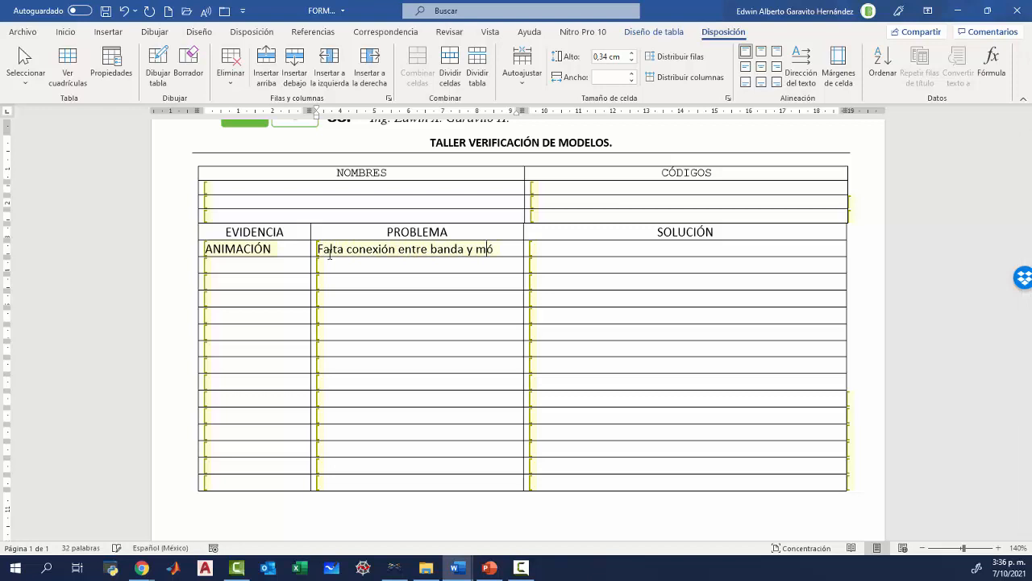
type("dulo de carga")
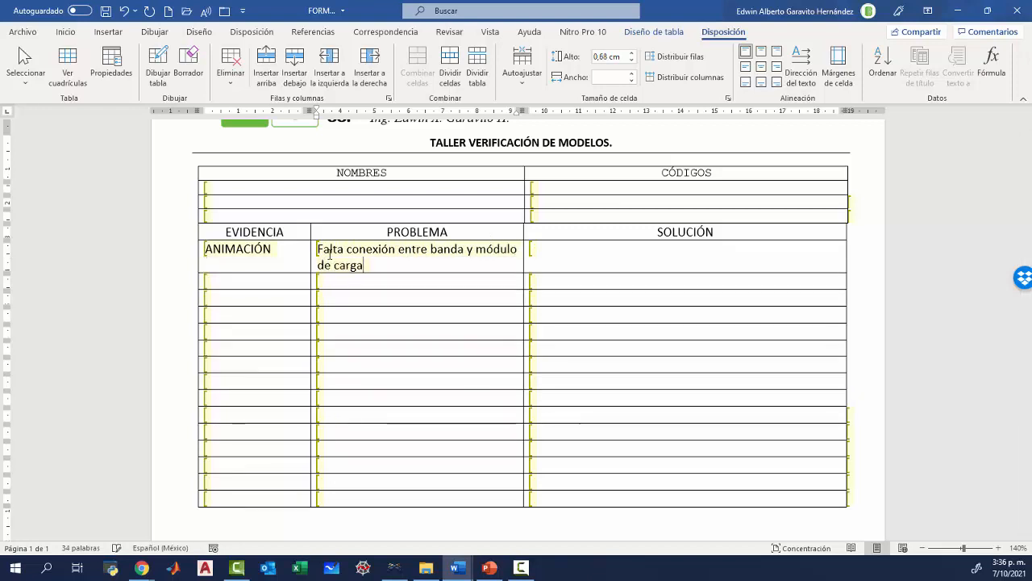
Begin the solution for the ANIMACIÓN row with "Crear conector,".
key("Tab")
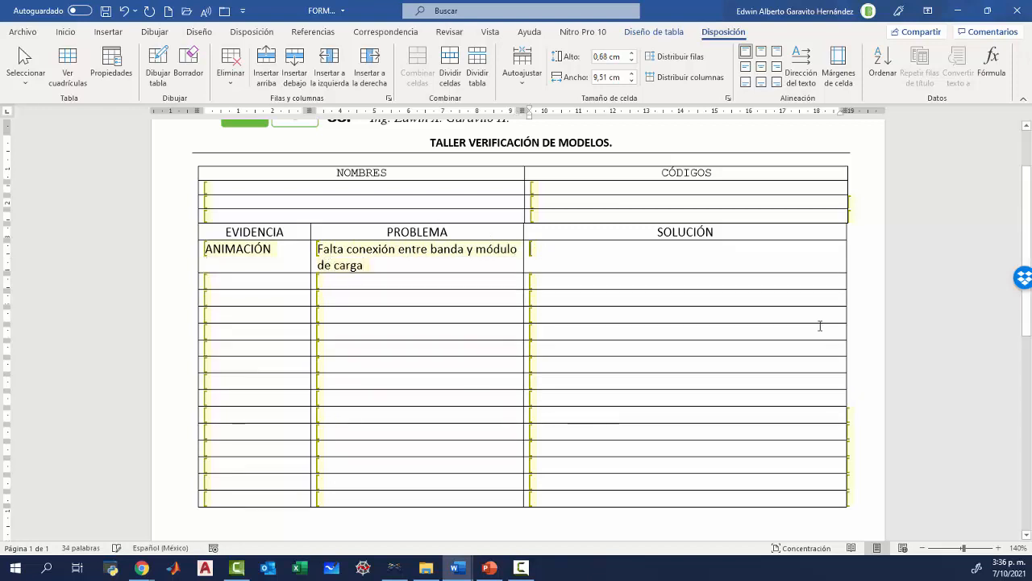
type("Crear conect")
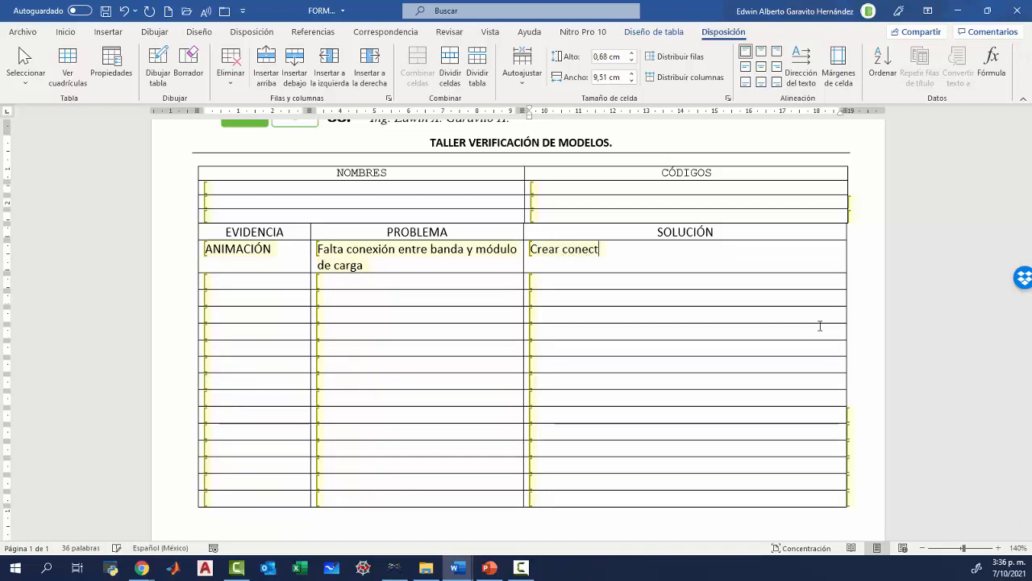
type("or,")
Switch back to FlexSim and connect the conveyor's near end to the CARGA combiner with an input/output port connection.
key("alt+Tab")
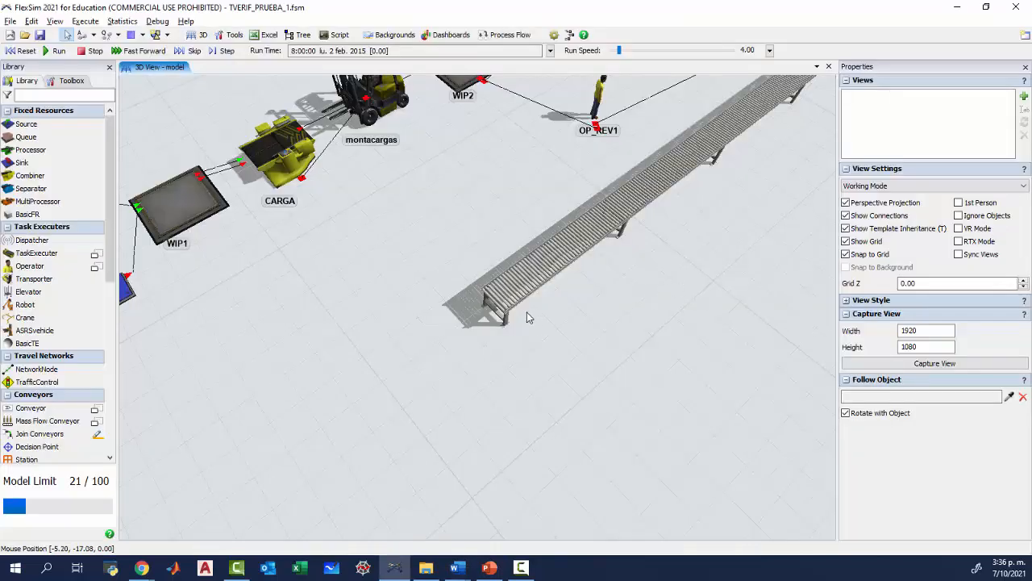
key("a")
left_click_drag(502, 298, 278, 209)
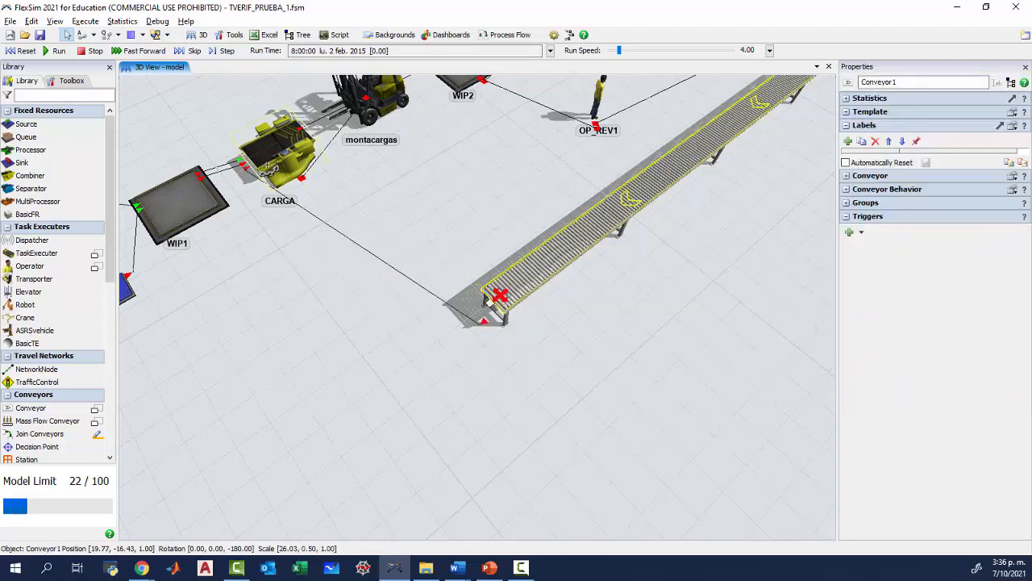
left_click_drag(250, 262, 346, 382)
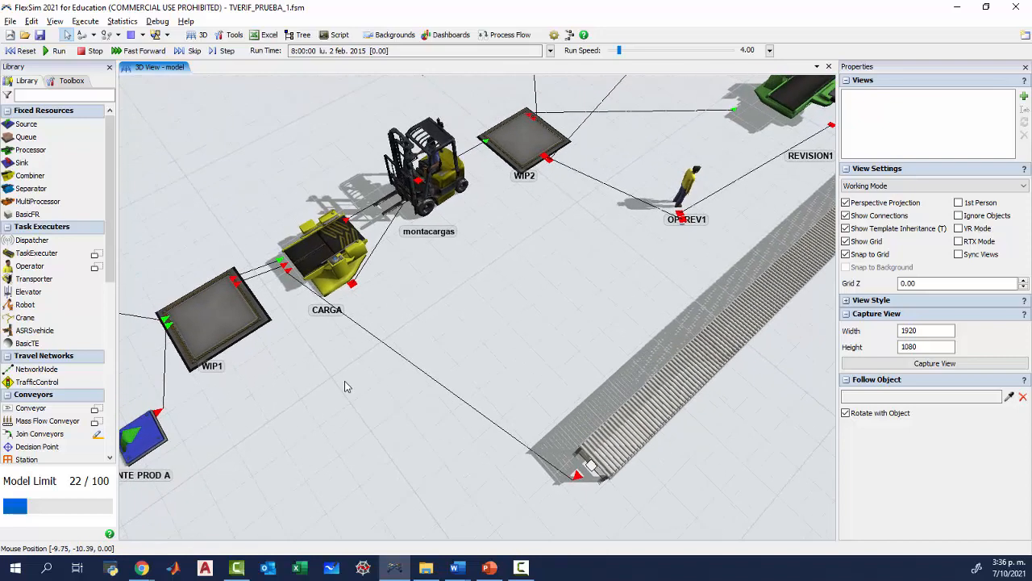
Select the CARGA combiner and review its combine mode and the target quantities of its components list.
left_click(313, 291)
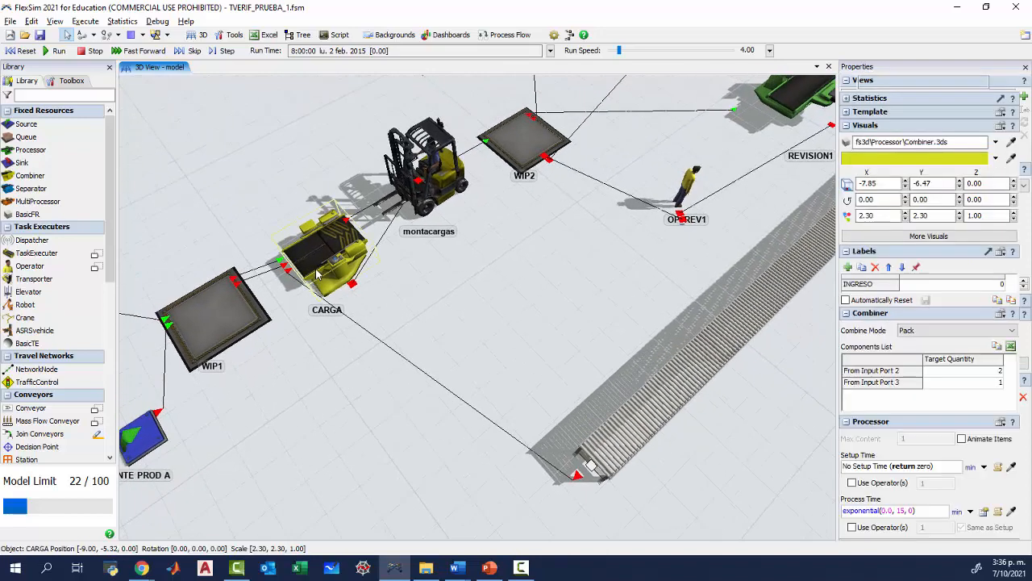
left_click(315, 296)
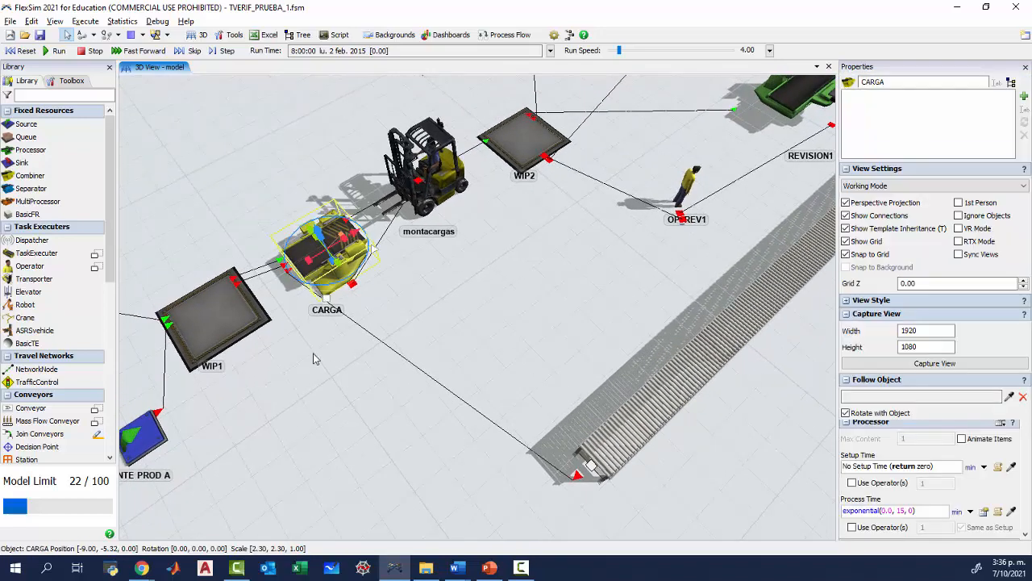
left_click(311, 266)
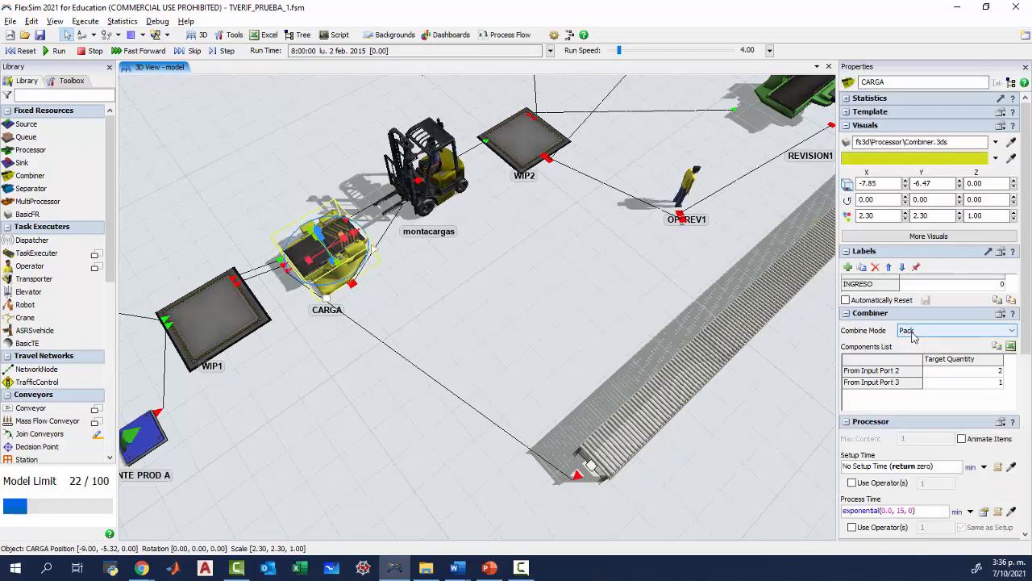
left_click(335, 375)
mouse_move(457, 568)
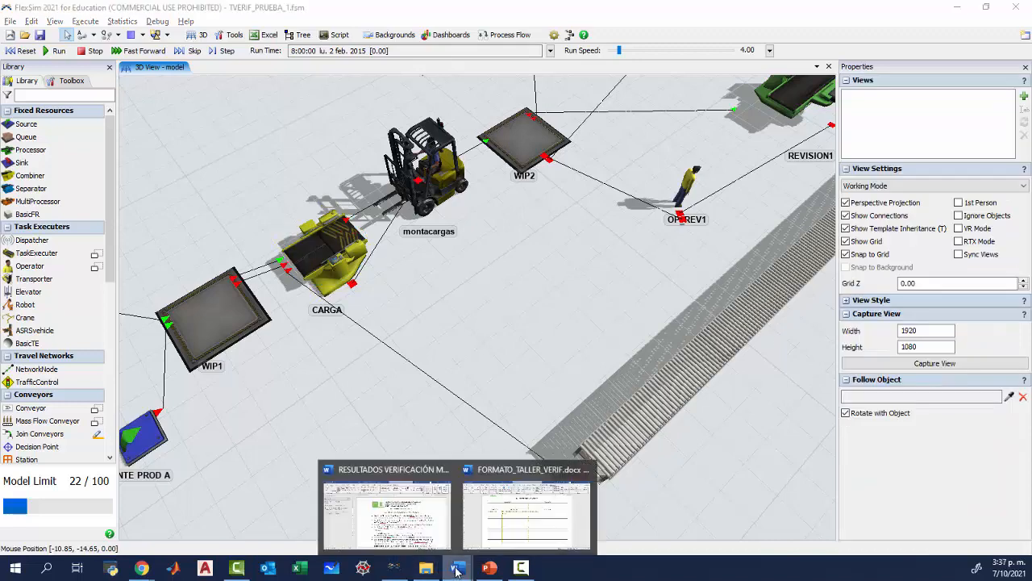
left_click(385, 504)
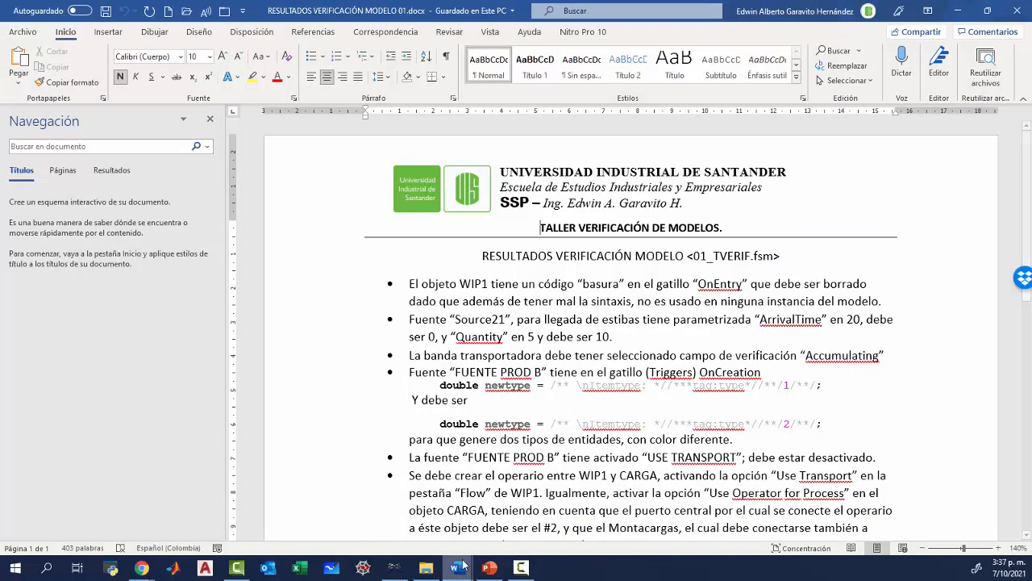
left_click(957, 11)
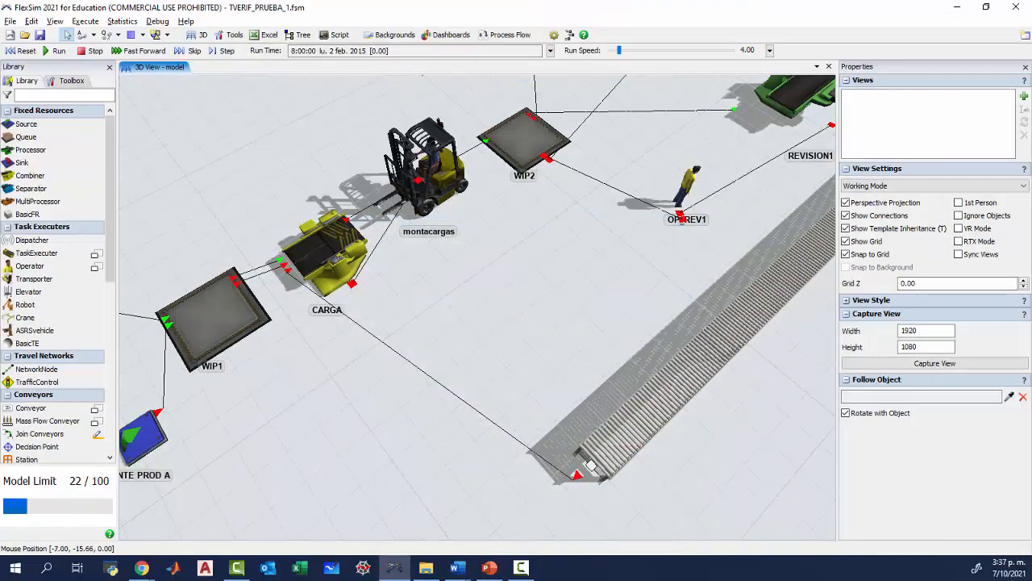
Switch to T_VERIFICACION_2020.pdf in Chrome and highlight the passage on placing four products, two of each, on a pallet.
mouse_move(142, 568)
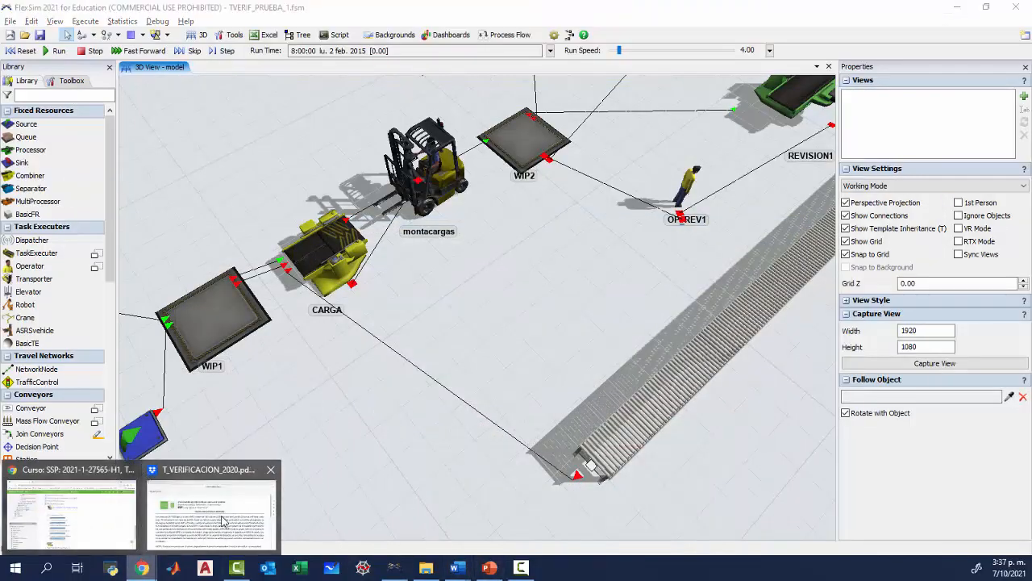
left_click(211, 516)
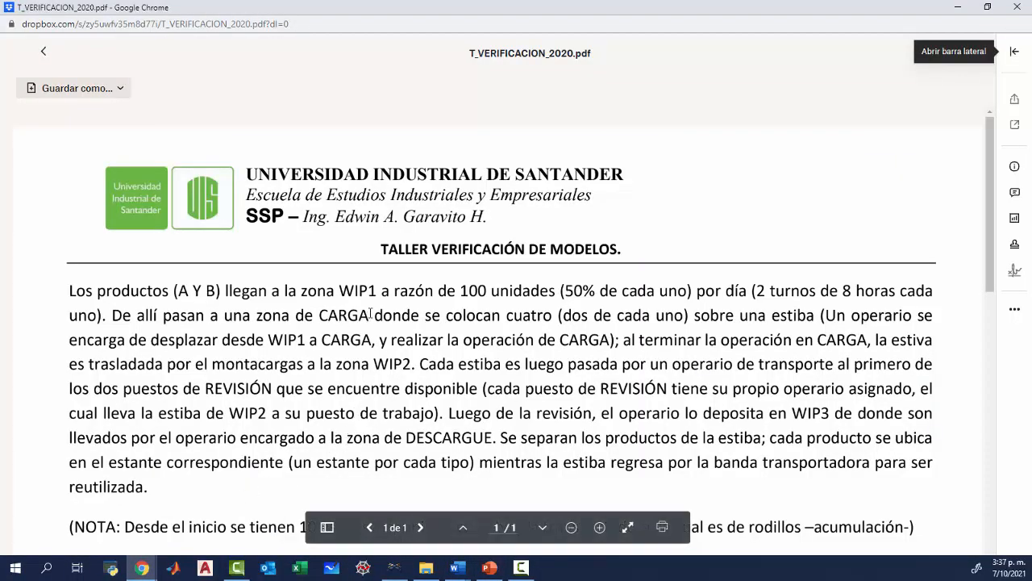
left_click_drag(371, 313, 779, 316)
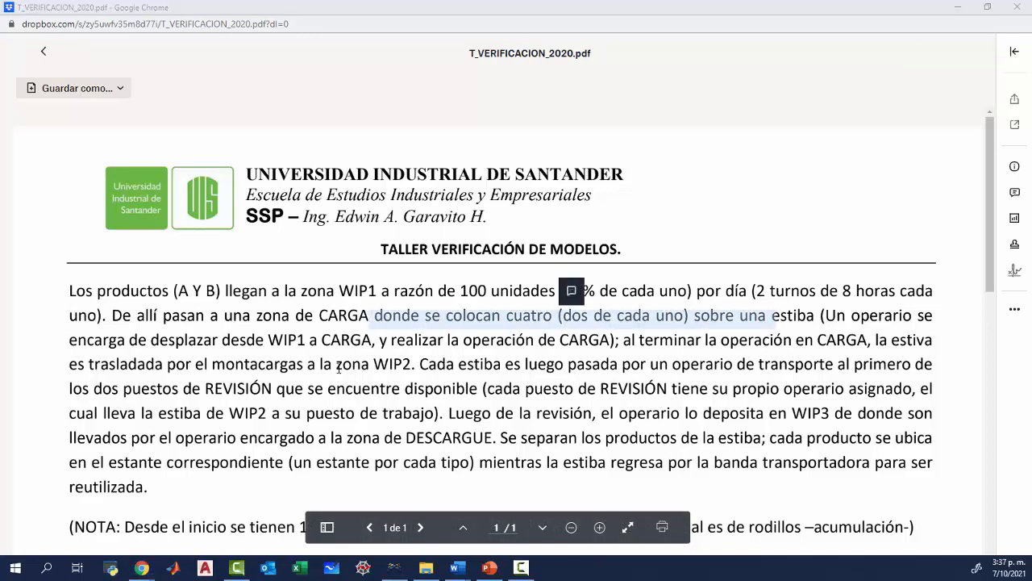
Switch back to FlexSim and move ExitTransfer1 up to first place among CARGA's input ports.
key("alt+Tab")
left_click_drag(318, 361, 315, 345)
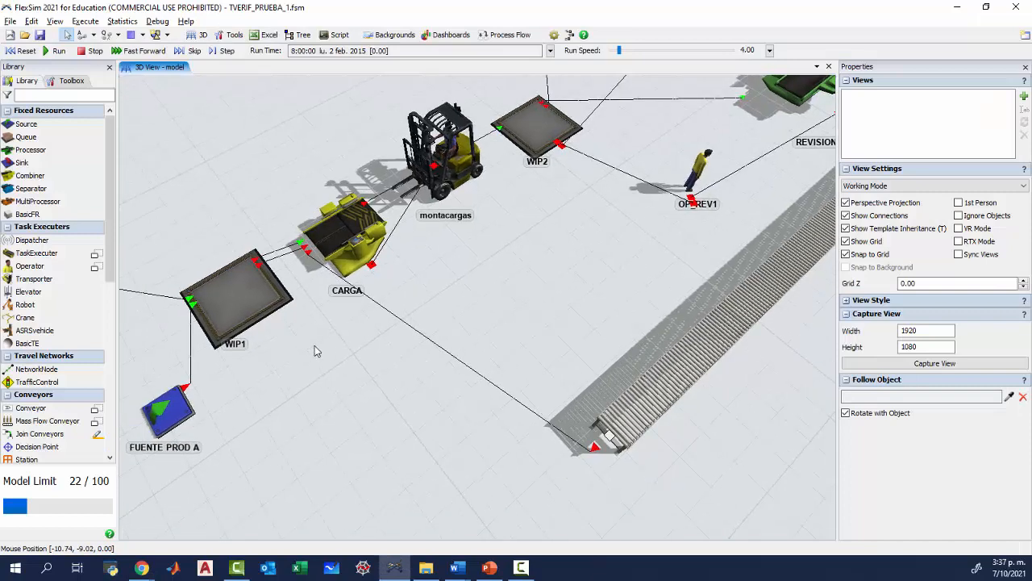
scroll(317, 345, "up", 3)
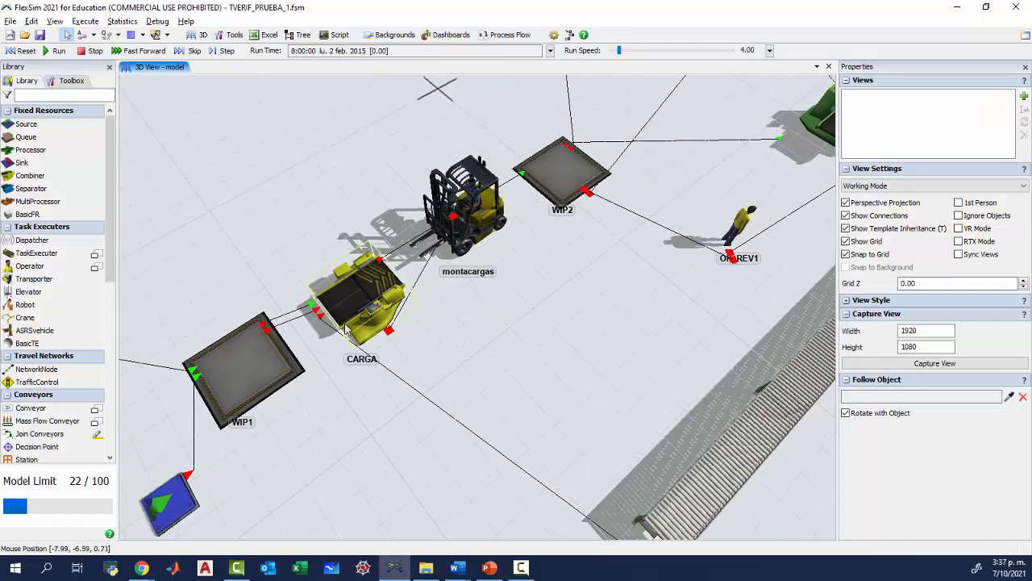
left_click(353, 306)
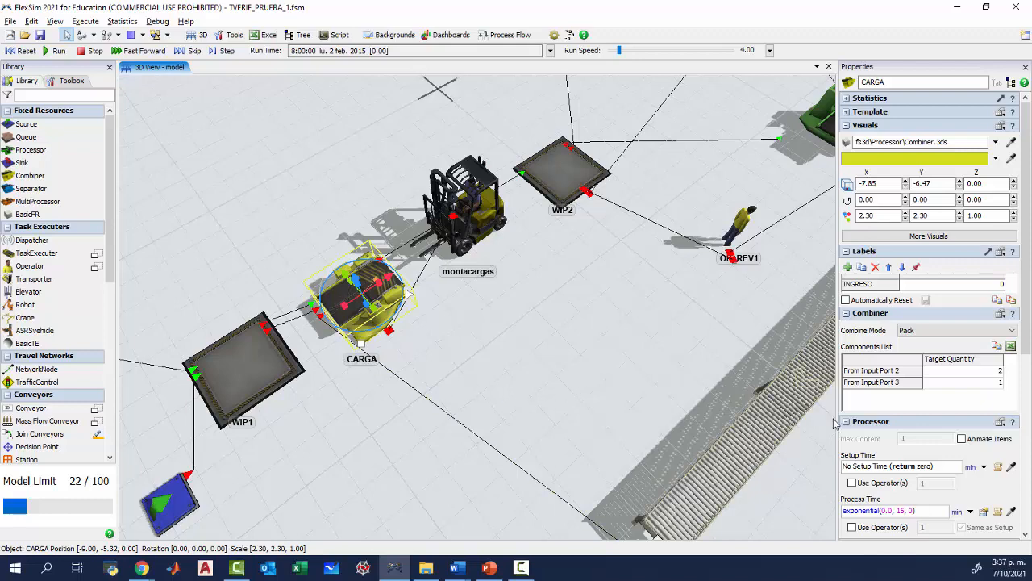
left_click_drag(1026, 339, 1028, 514)
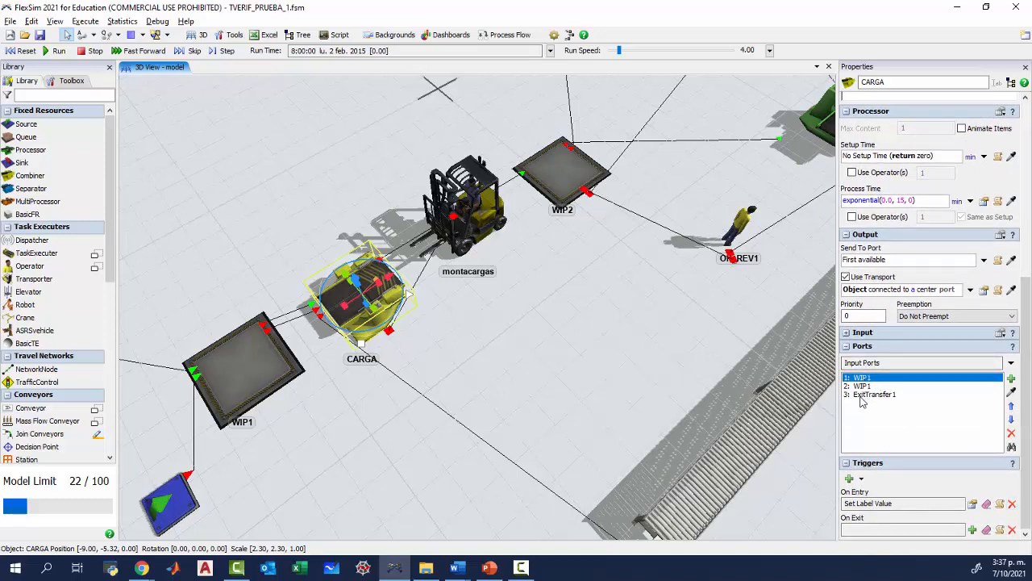
left_click(861, 395)
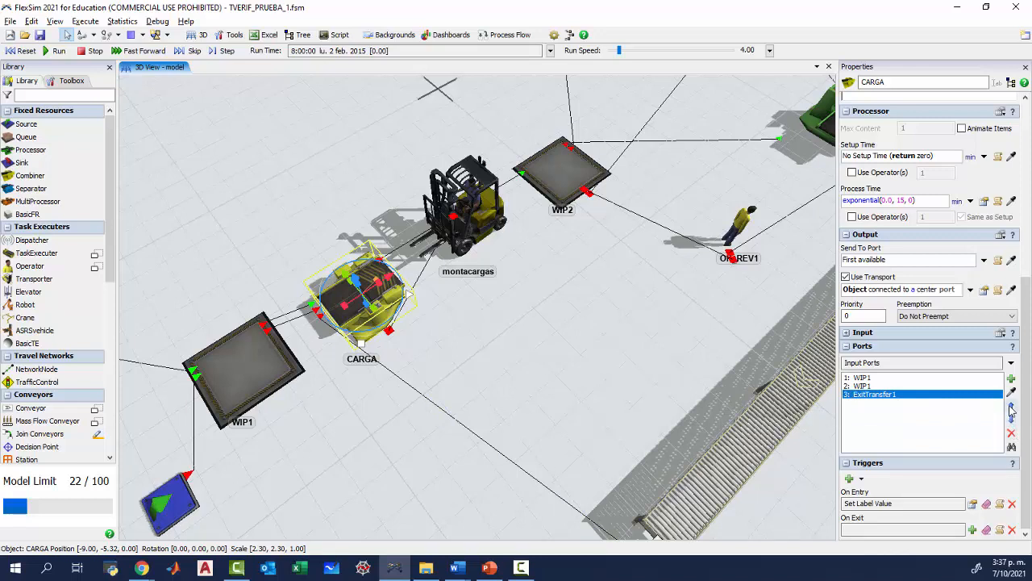
left_click(1012, 407)
left_click(1011, 406)
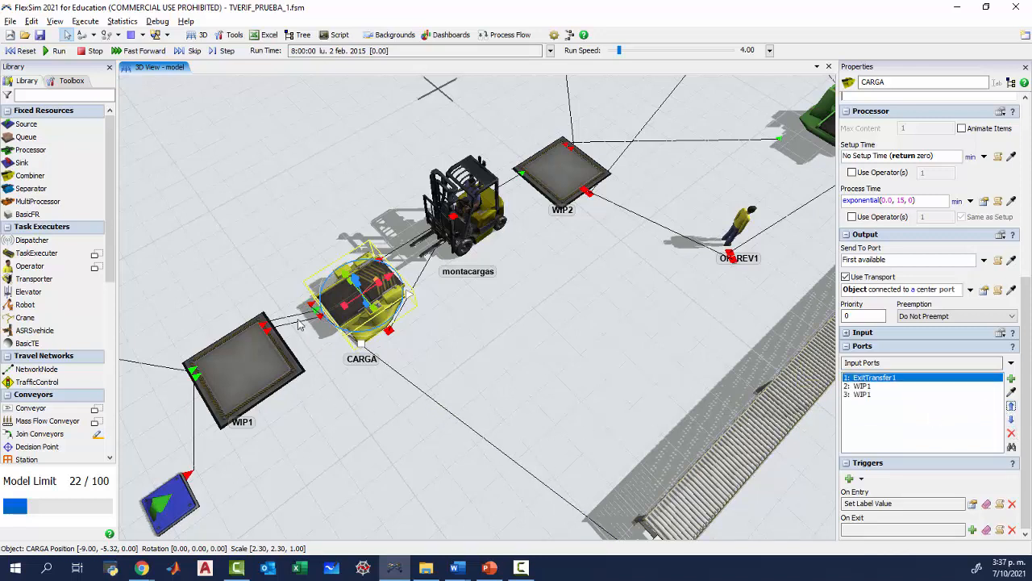
left_click(317, 357)
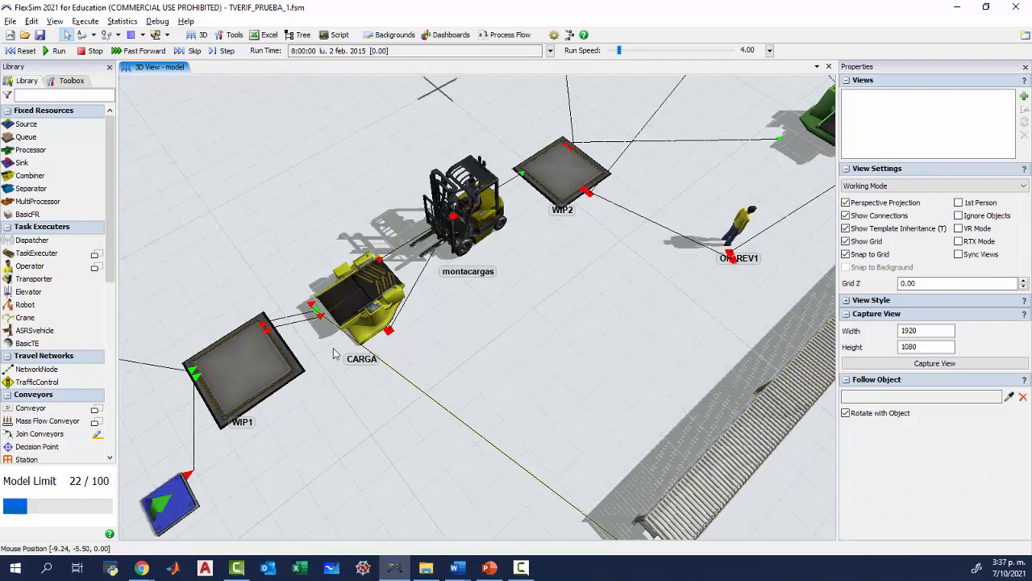
left_click_drag(390, 405, 388, 386)
Switch to FORMATO_TALLER_VERIF.docx in Word and complete the first solution as "Crear conector entre banda y carga, modificando para que puerto de entrada sea el número 1.".
mouse_move(457, 567)
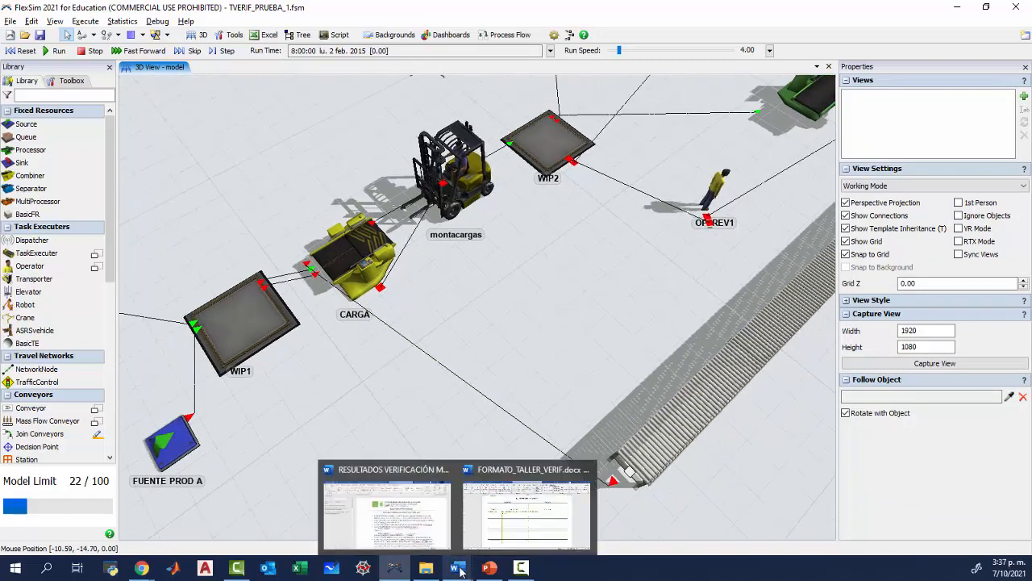
left_click(520, 522)
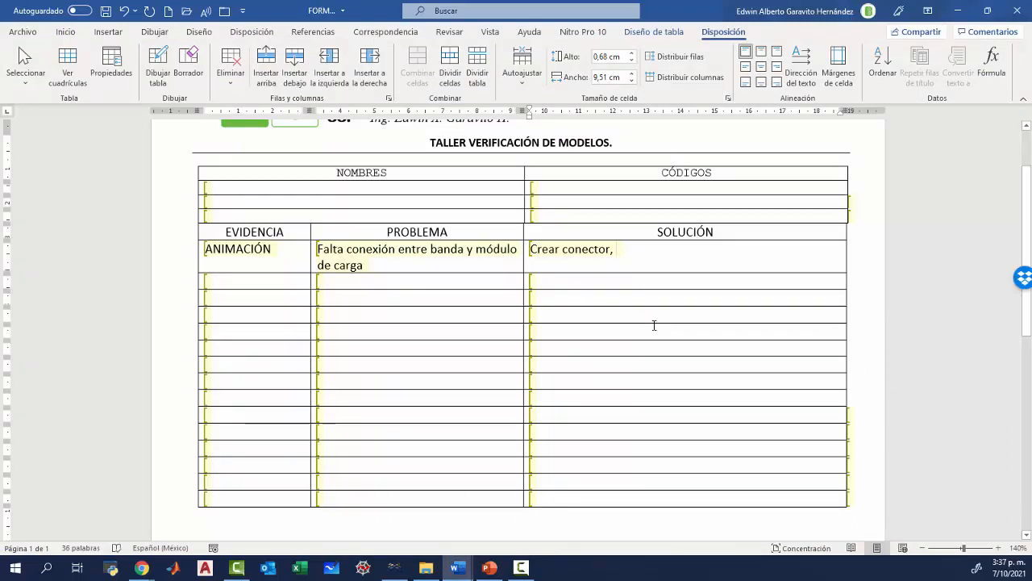
key("BackSpace")
key("BackSpace")
type("entre")
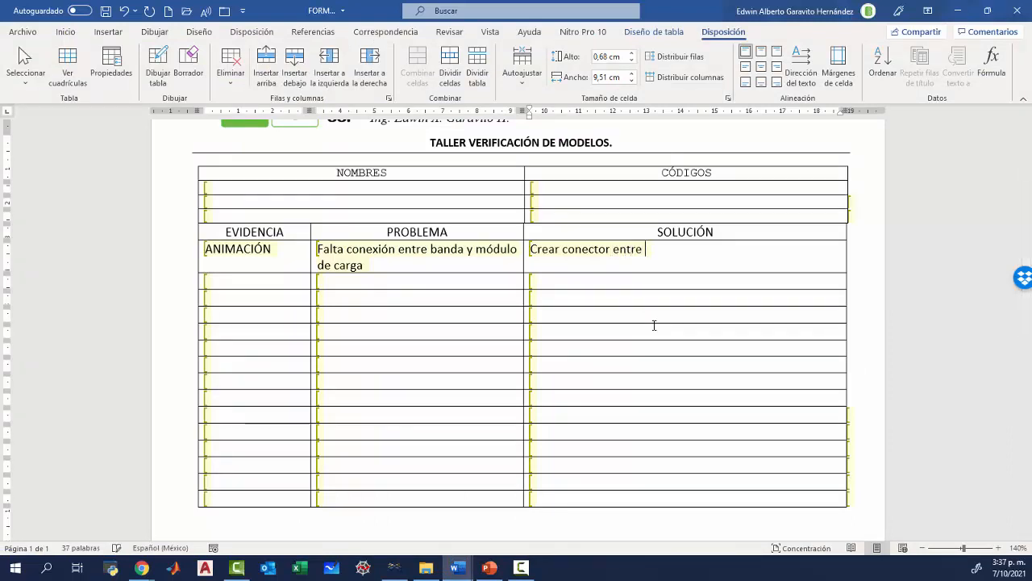
type(" banda y carga,")
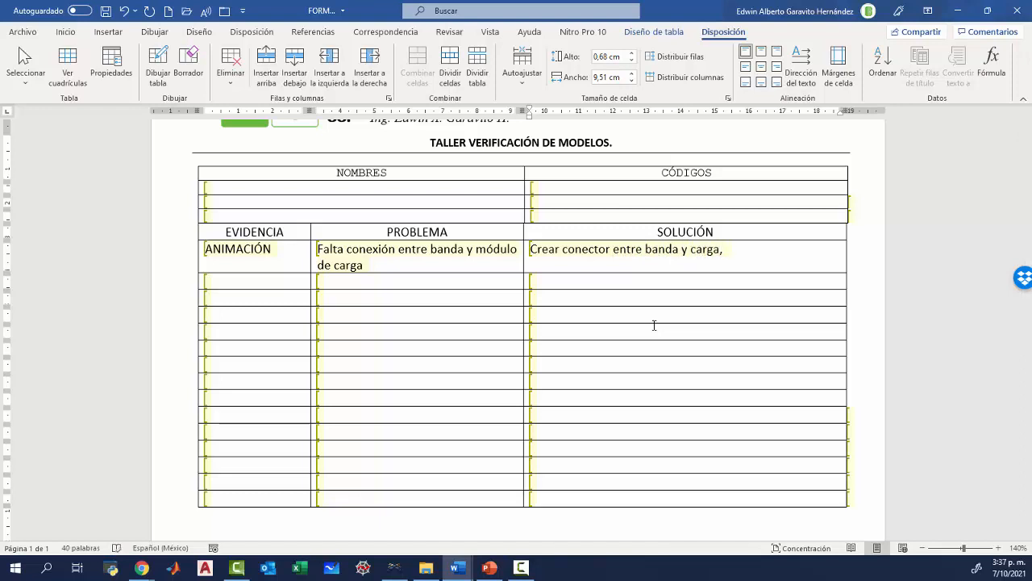
type(" modificando para que puerto de entrada sea el número 1")
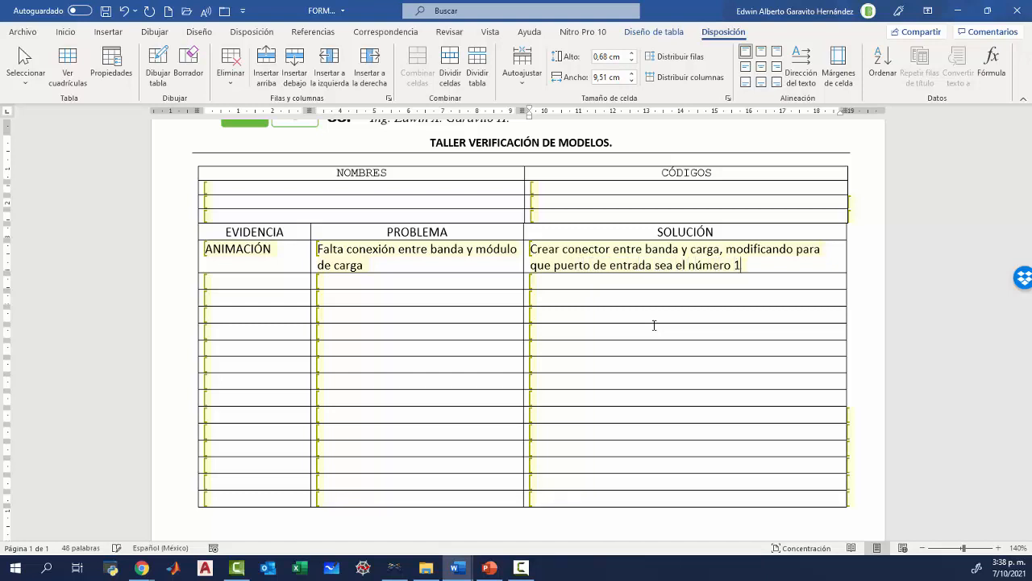
type(".")
Switch back to FlexSim, run the model from the start to watch pallets being loaded at CARGA, and reset it.
key("alt+Tab")
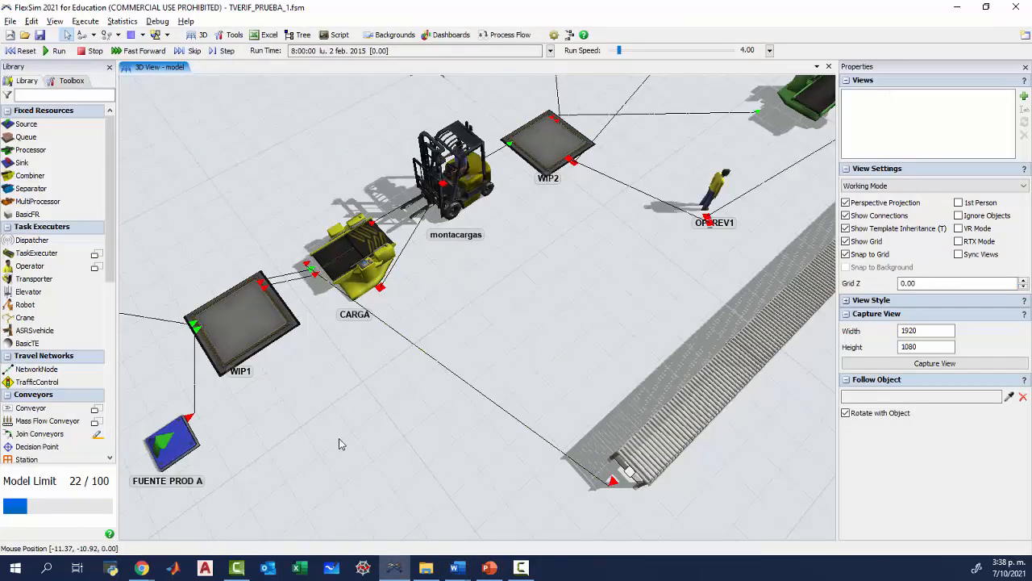
left_click_drag(338, 443, 375, 400)
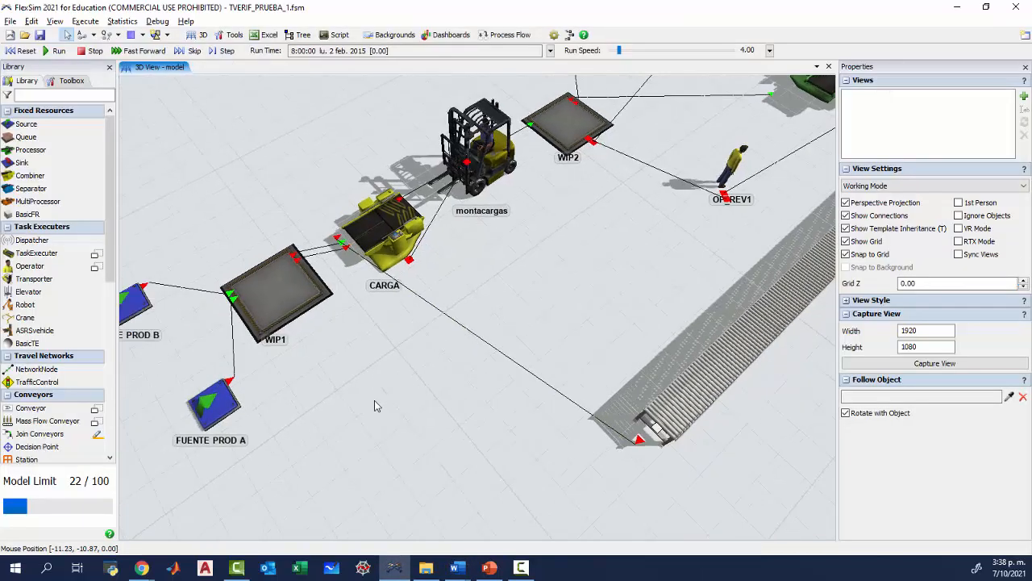
left_click(21, 50)
left_click(55, 50)
left_click_drag(458, 399, 428, 396)
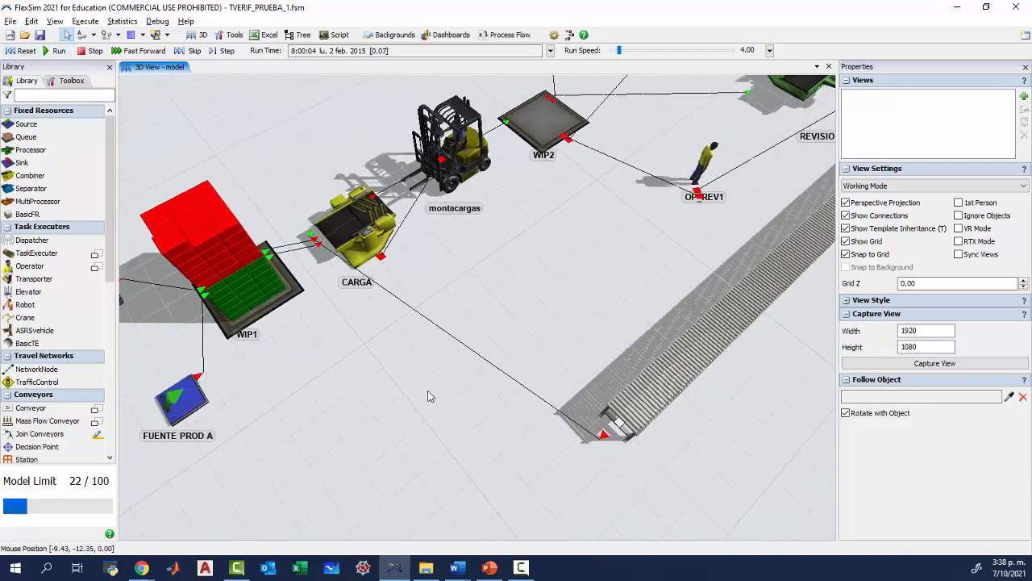
scroll(428, 396, "down", 5)
scroll(506, 330, "up", 2)
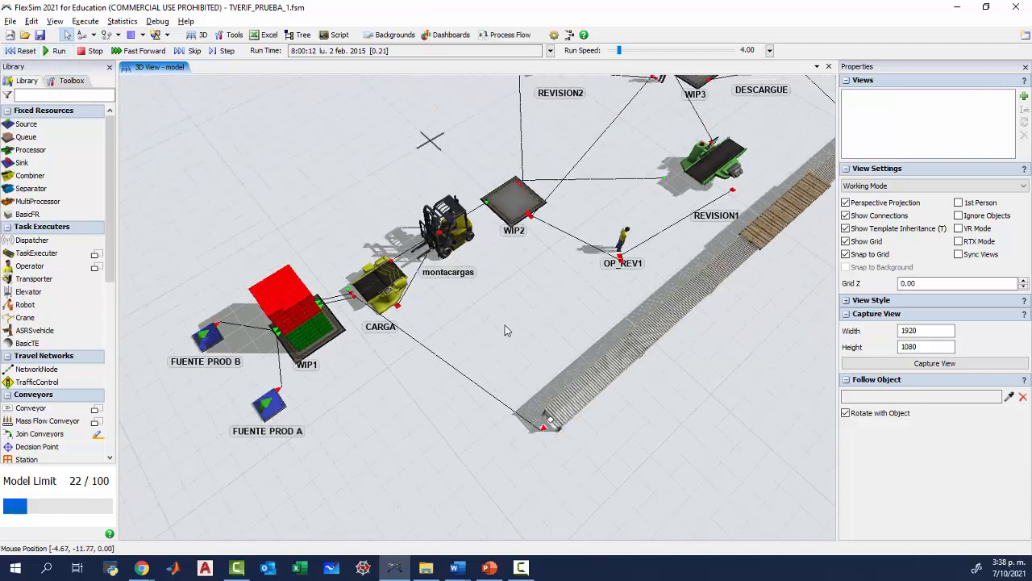
scroll(425, 415, "up", 1)
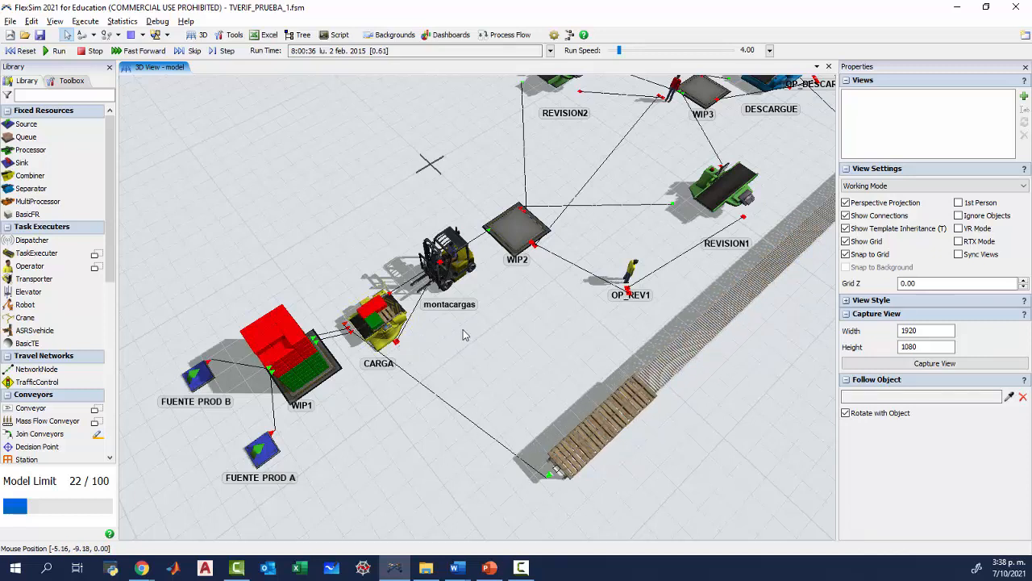
scroll(482, 364, "up", 2)
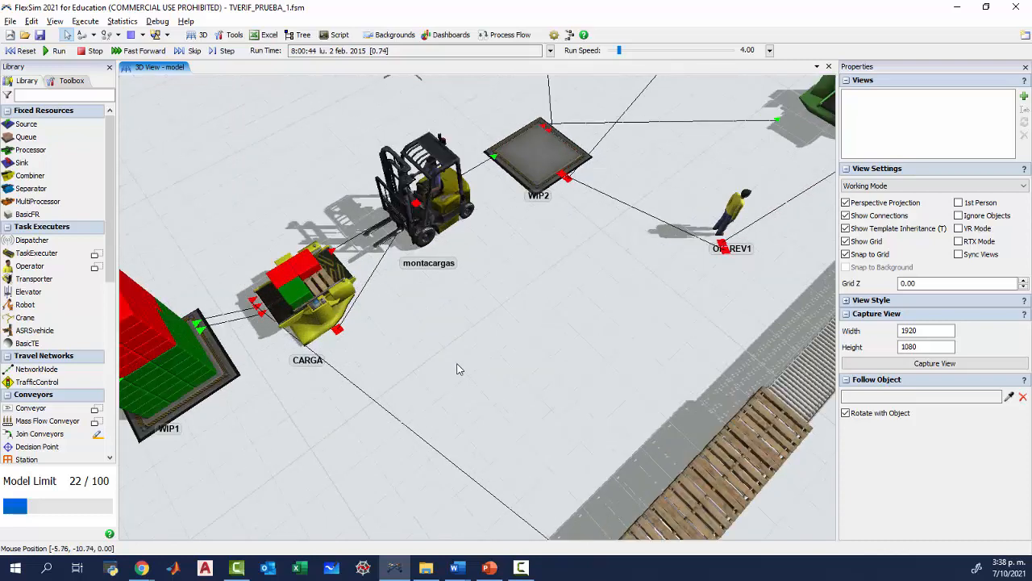
scroll(419, 347, "up", 2)
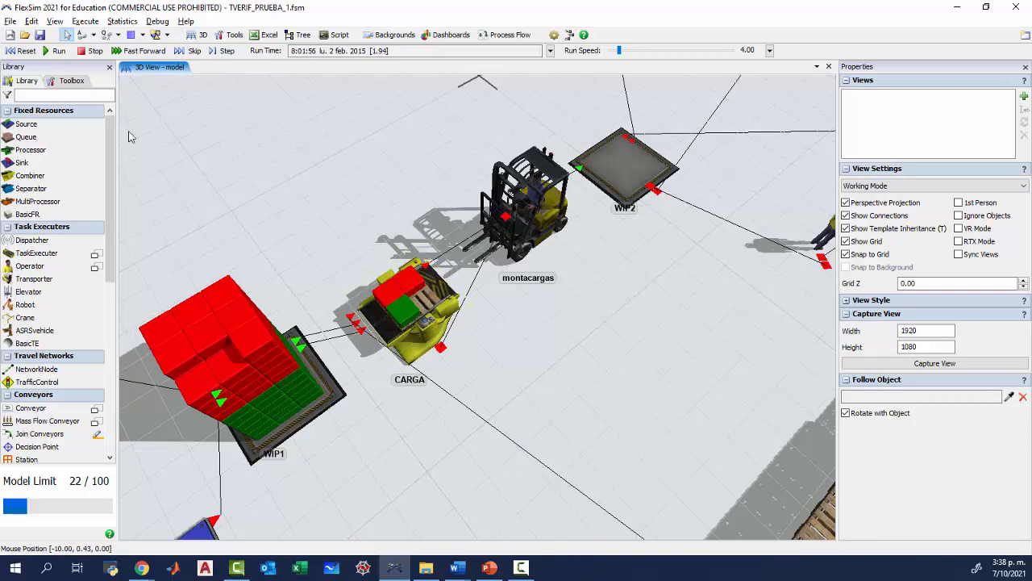
left_click(22, 50)
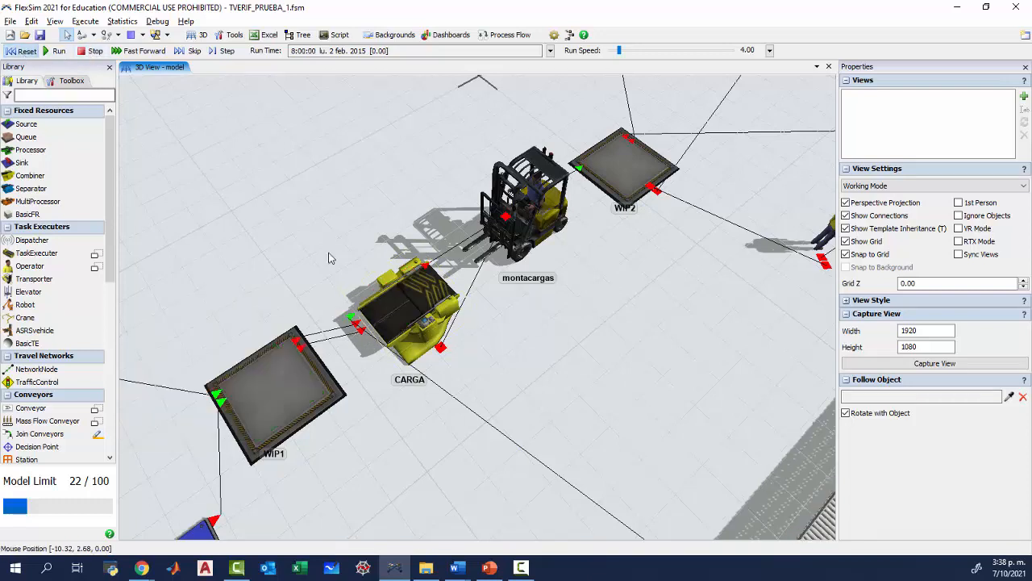
left_click_drag(471, 483, 409, 425)
mouse_move(406, 418)
right_mouse_down()
mouse_move(393, 393)
mouse_move(401, 418)
right_mouse_up()
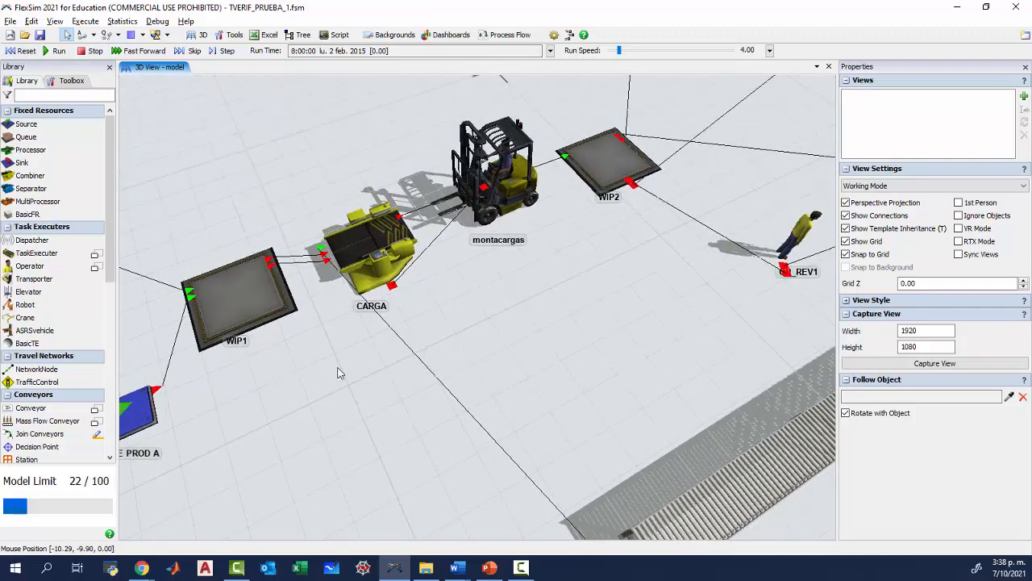
Switch to FORMATO_TALLER_VERIF.docx in Word and place the cursor in the second row's EVIDENCIA cell.
mouse_move(462, 574)
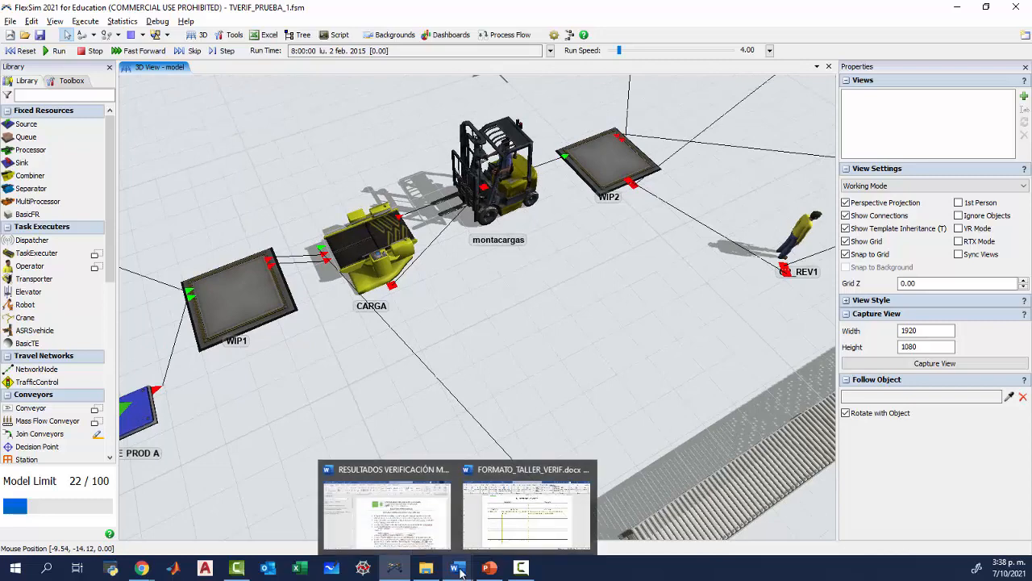
left_click(505, 535)
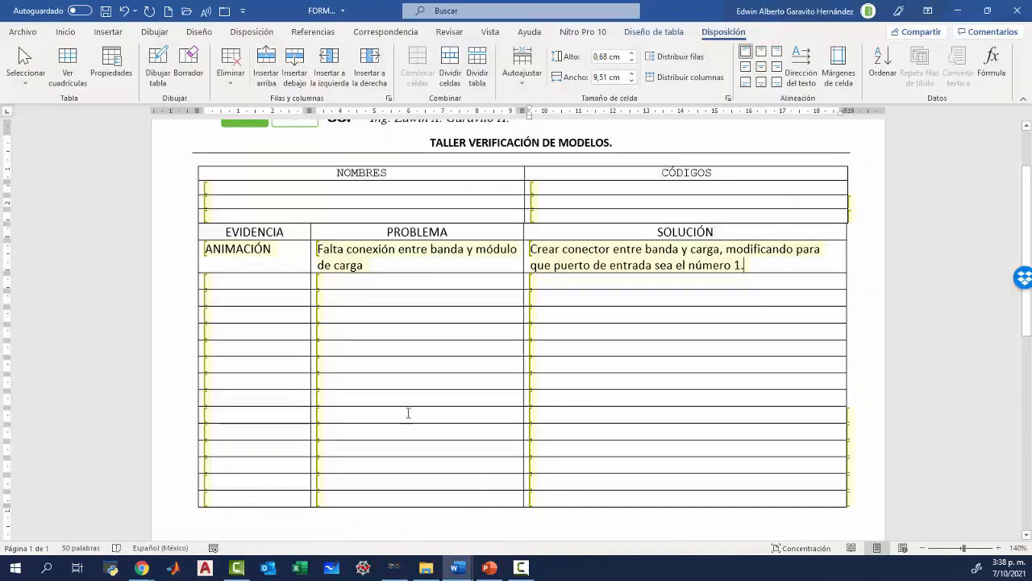
left_click(214, 283)
Switch back to FlexSim, inspect CARGA's statistics and component quantities during the run, and reset the model.
key("alt+Tab")
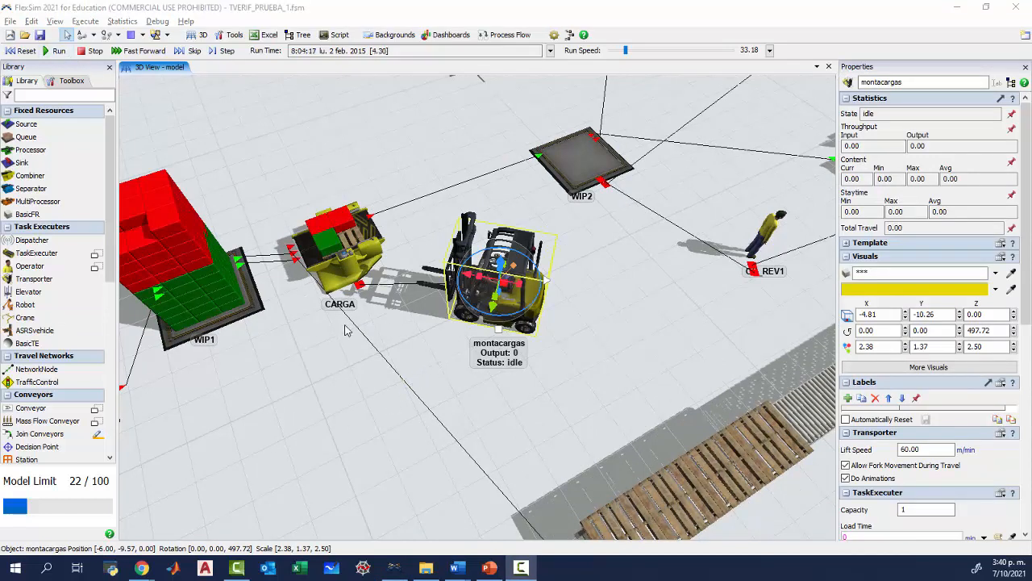
left_click(353, 271)
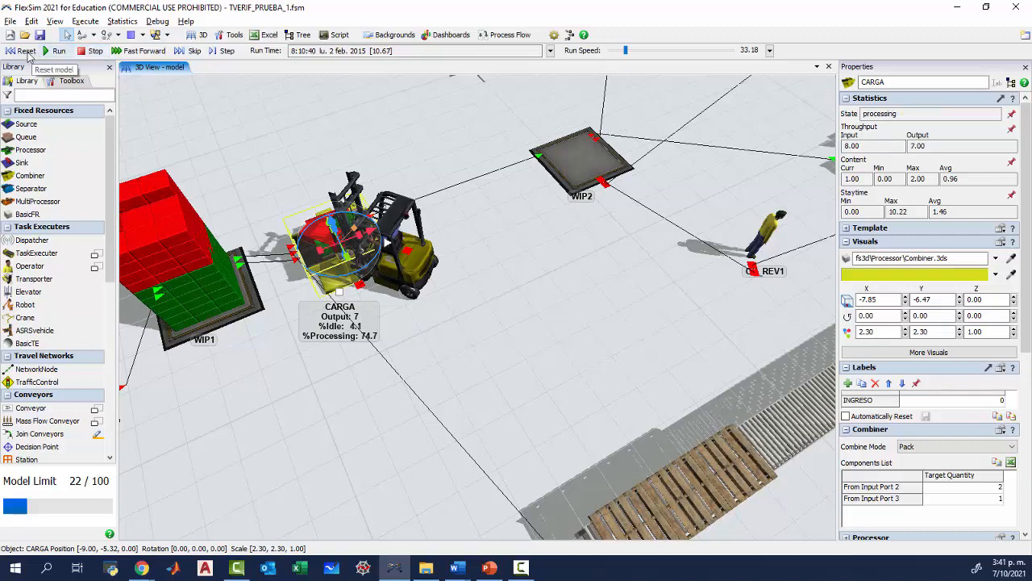
left_click(21, 50)
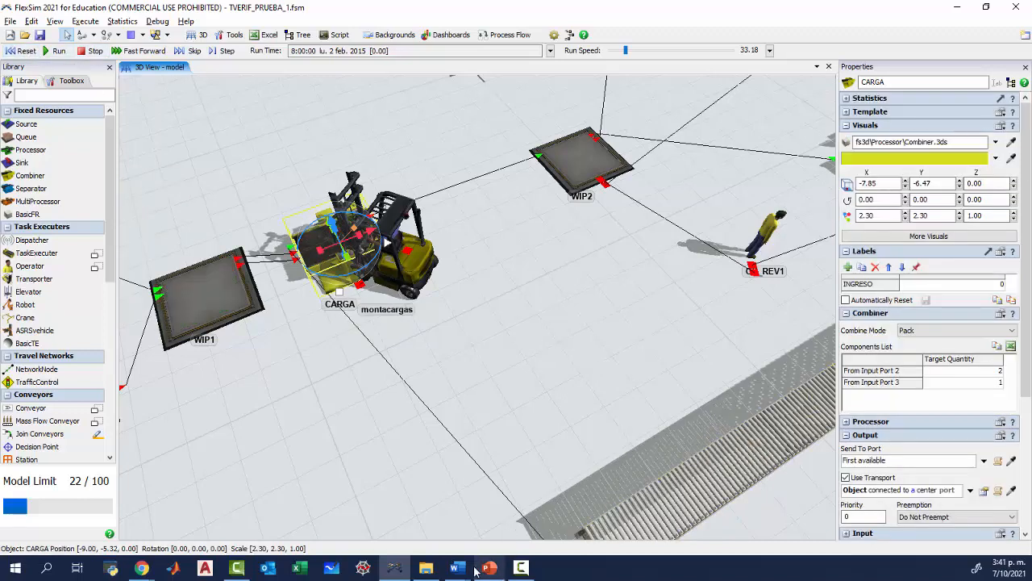
Switch to the Word form and fill the second row with evidence "ANIMACIÓN" and problem "Incompleta la cantidad de carga".
mouse_move(460, 570)
left_click(501, 544)
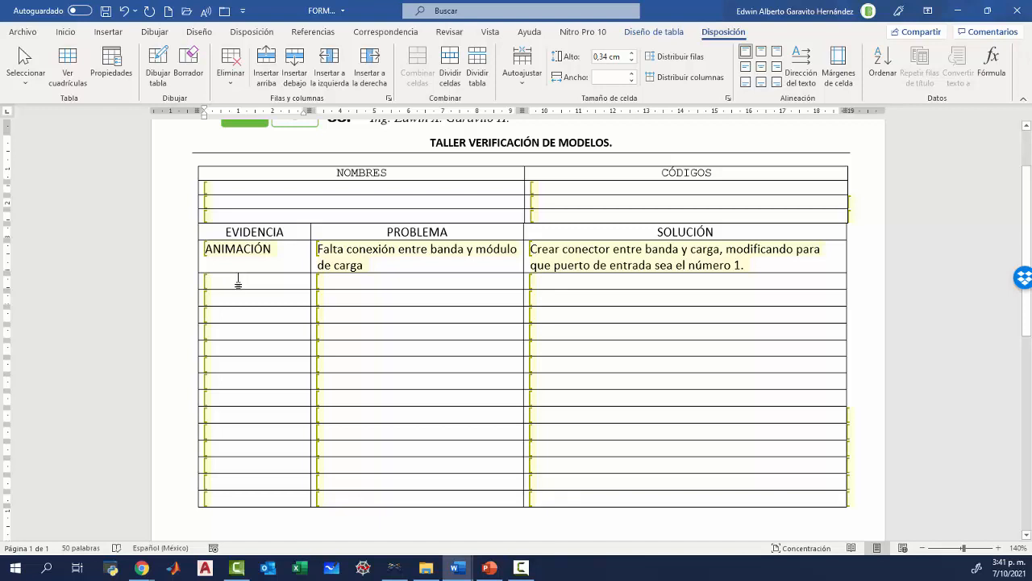
type("ANIMACIÓN")
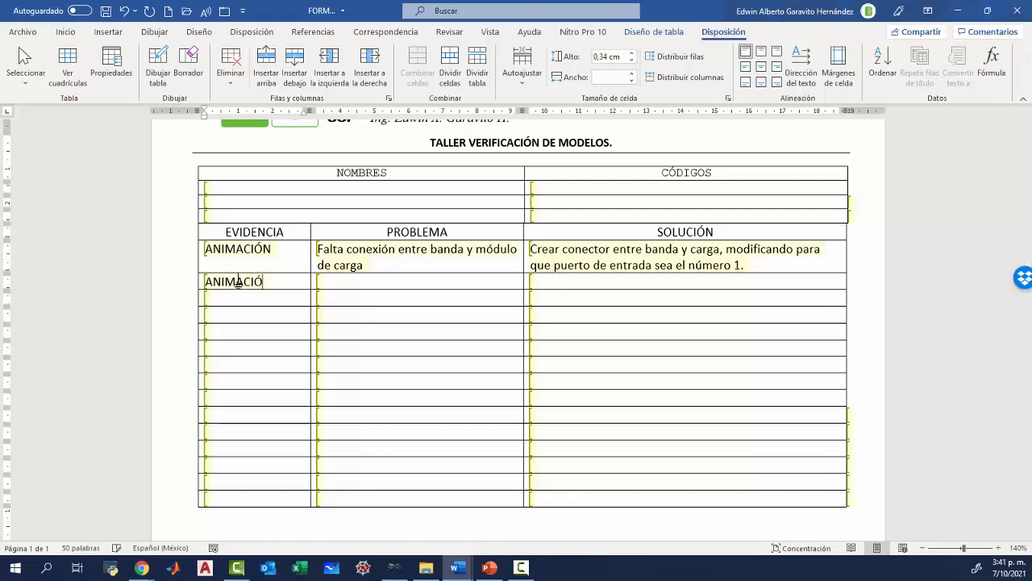
left_click(363, 280)
type("Incompleta la cantidad de carga")
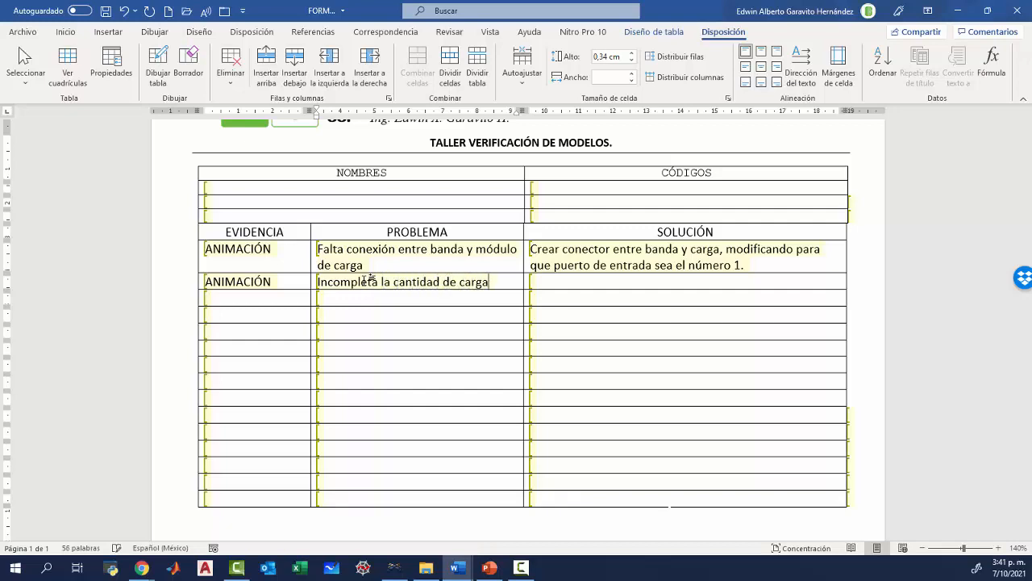
Switch back to FlexSim, move the montacargas clear of CARGA, and set CARGA's target quantity from Input Port 3 to 2.
key("alt+Tab")
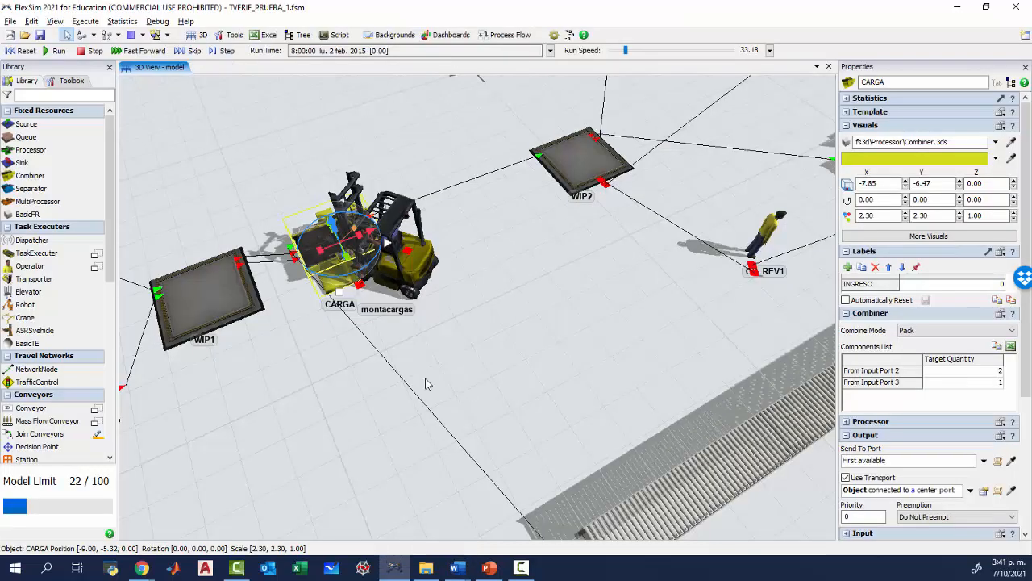
left_click_drag(386, 268, 559, 270)
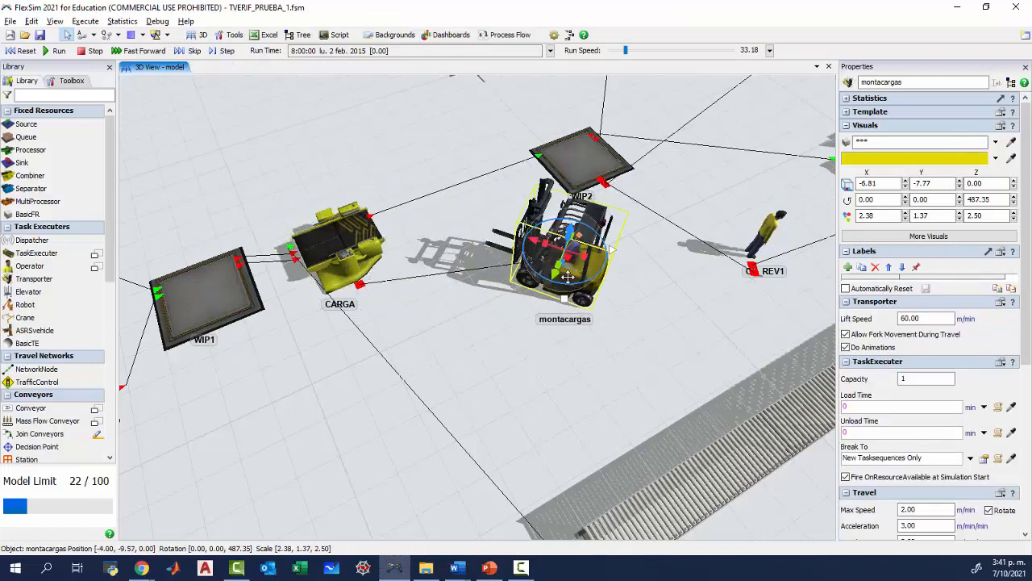
left_click(338, 255)
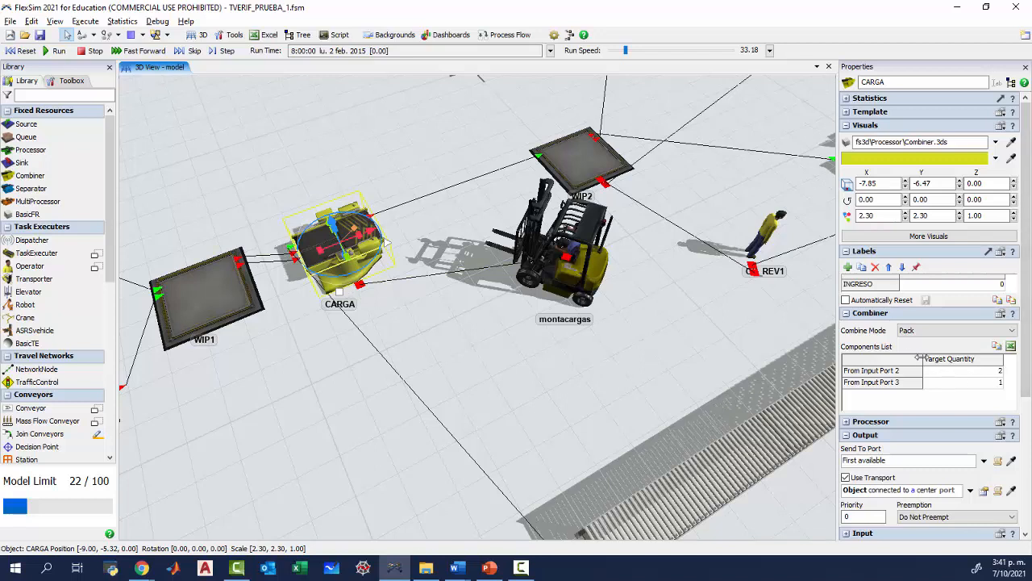
double_click(992, 383)
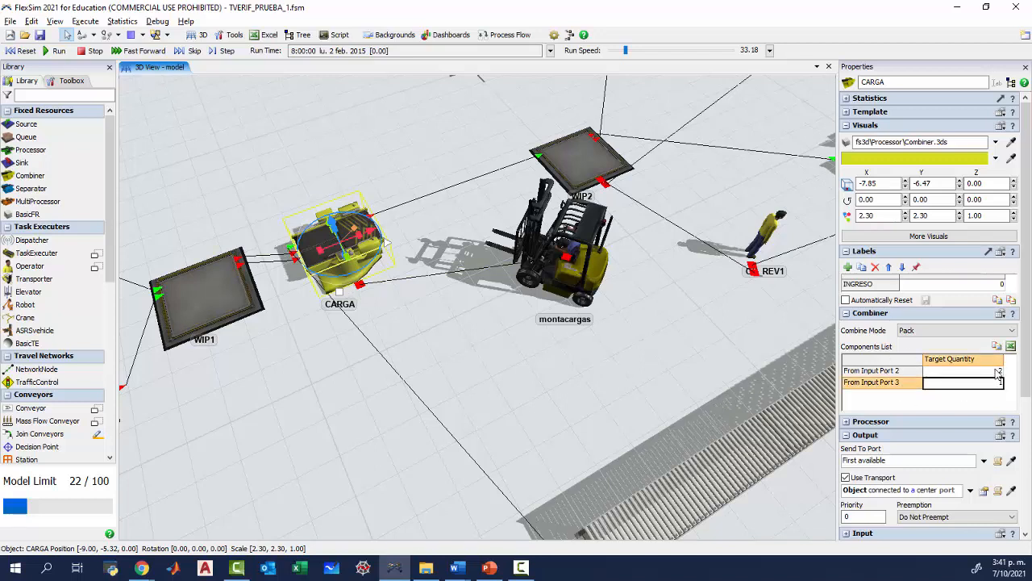
type("2")
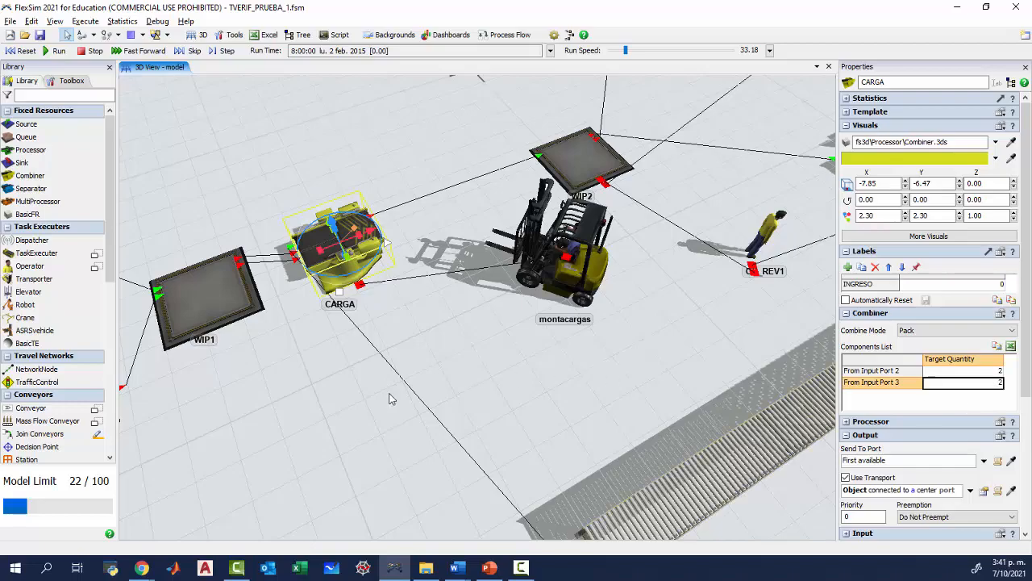
Switch to the Word form and enter the second row's solution "Modificar cantidades en el combinador".
key("alt+Tab")
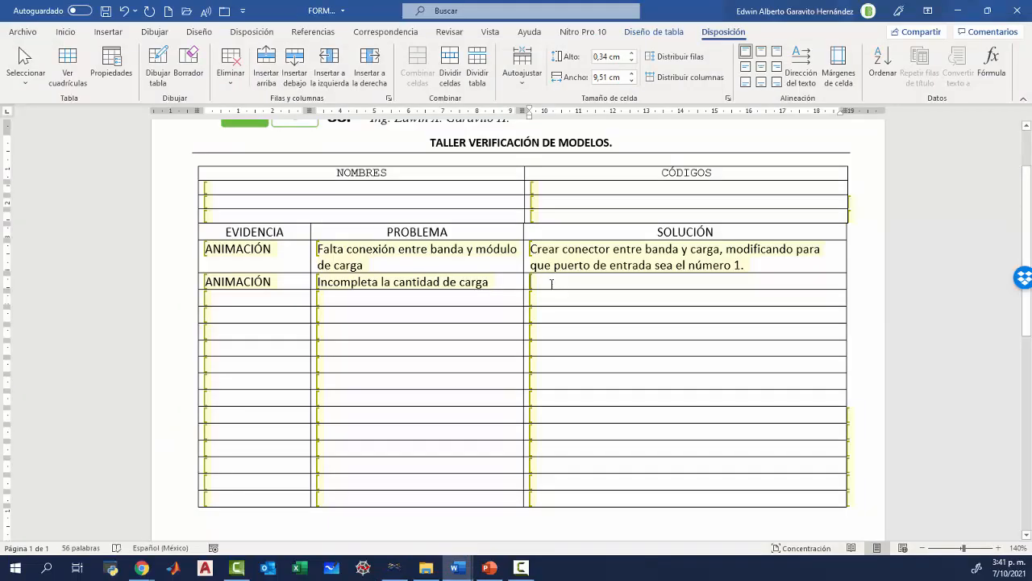
type("Modi")
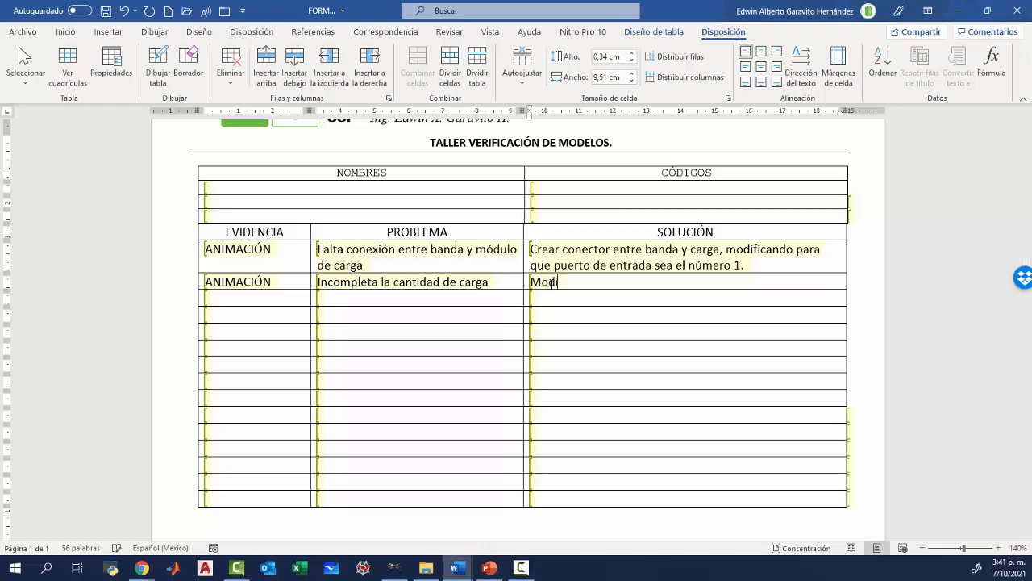
type("ficar cantidades en el combinador")
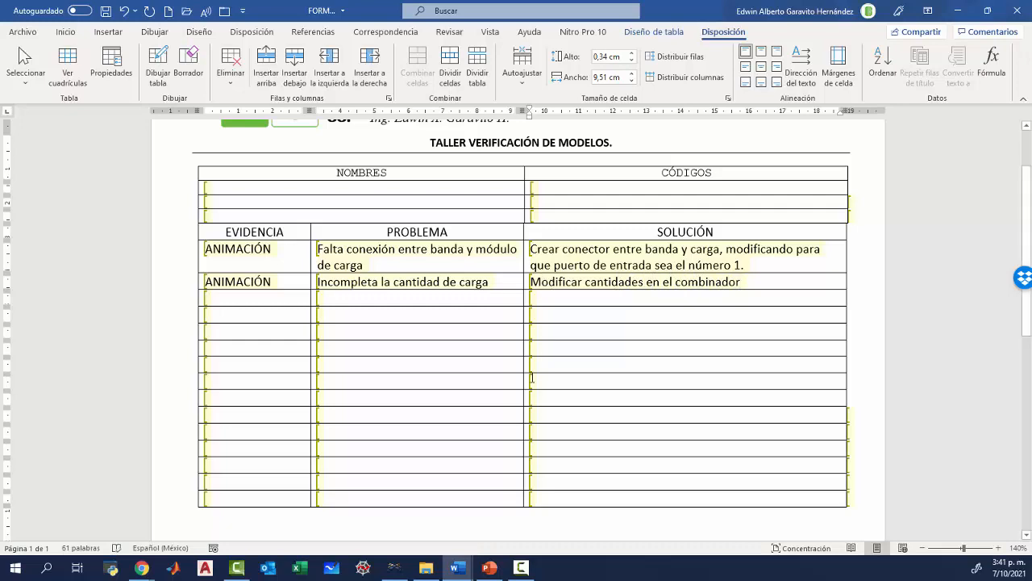
Switch back to FlexSim, reset and run the model, and watch the pallet flow from CARGA towards WIP2 and the revision stations.
left_click(394, 568)
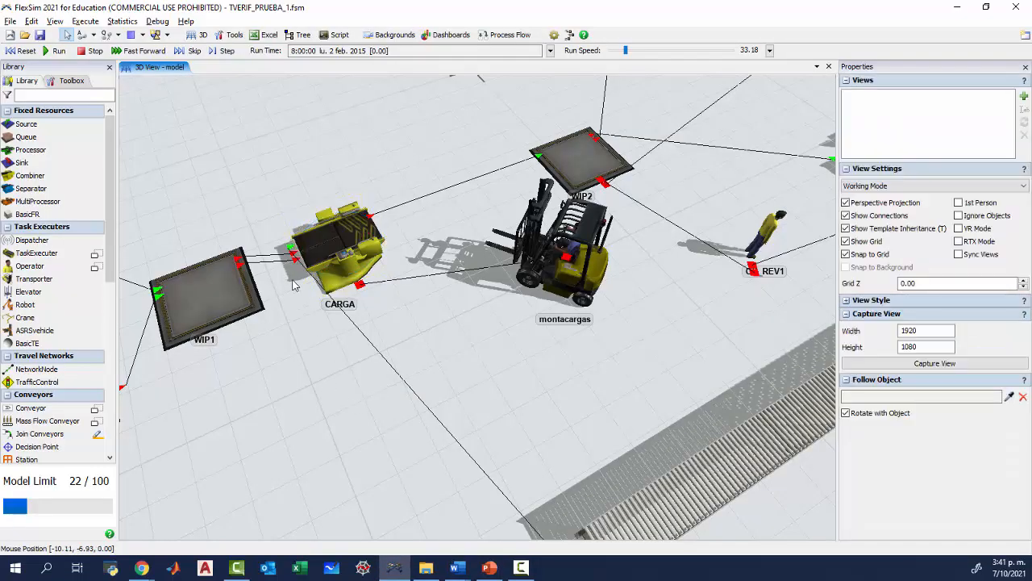
left_click(24, 52)
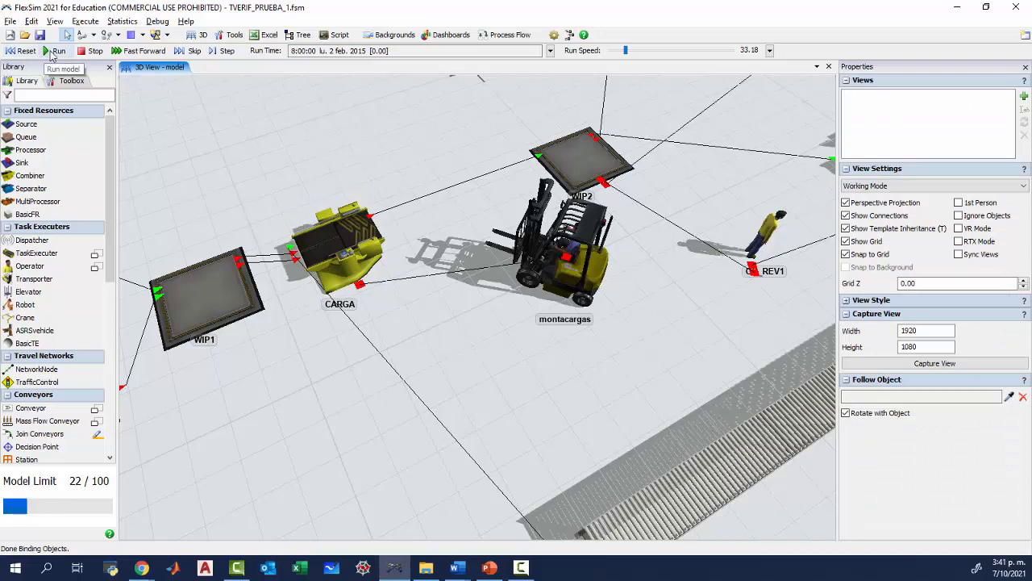
left_click(57, 50)
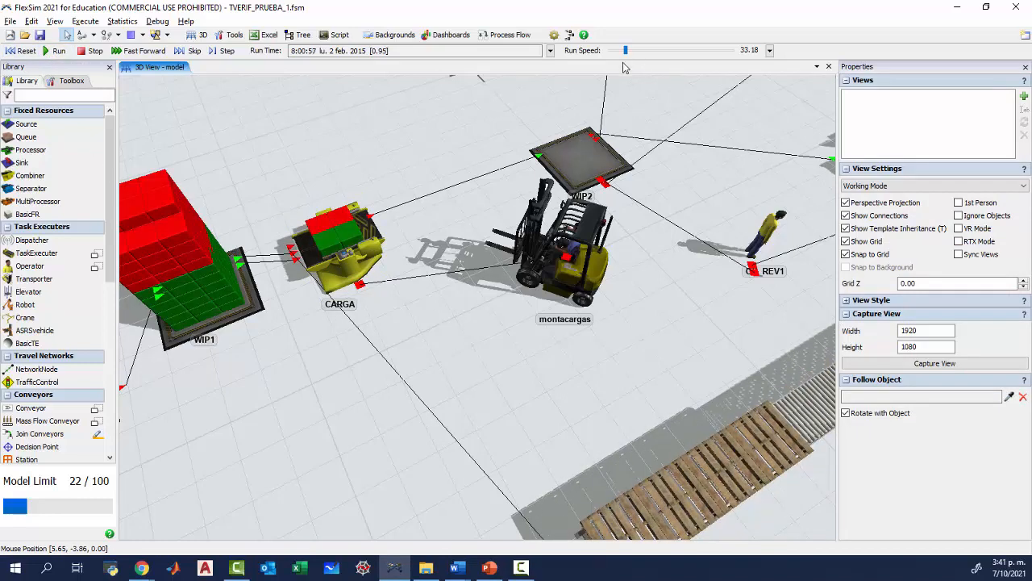
left_click_drag(406, 343, 355, 376)
scroll(355, 352, "down", 3)
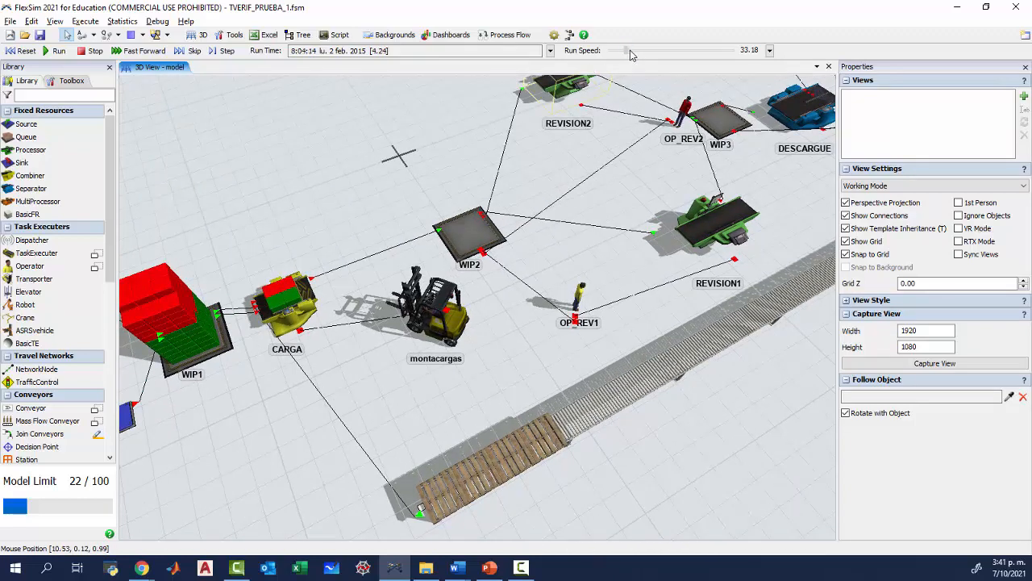
Raise the run speed to about 789, watch the product flow across the whole model up to the storage racks, and reset the run.
left_click_drag(631, 54, 645, 51)
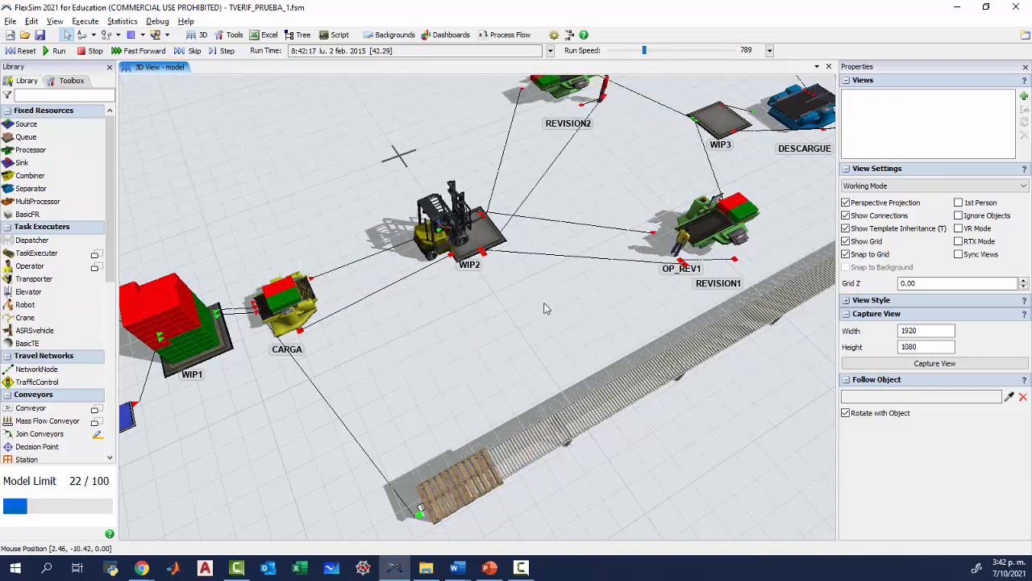
left_click_drag(683, 479, 576, 424)
scroll(607, 426, "down", 3)
scroll(607, 421, "down", 2)
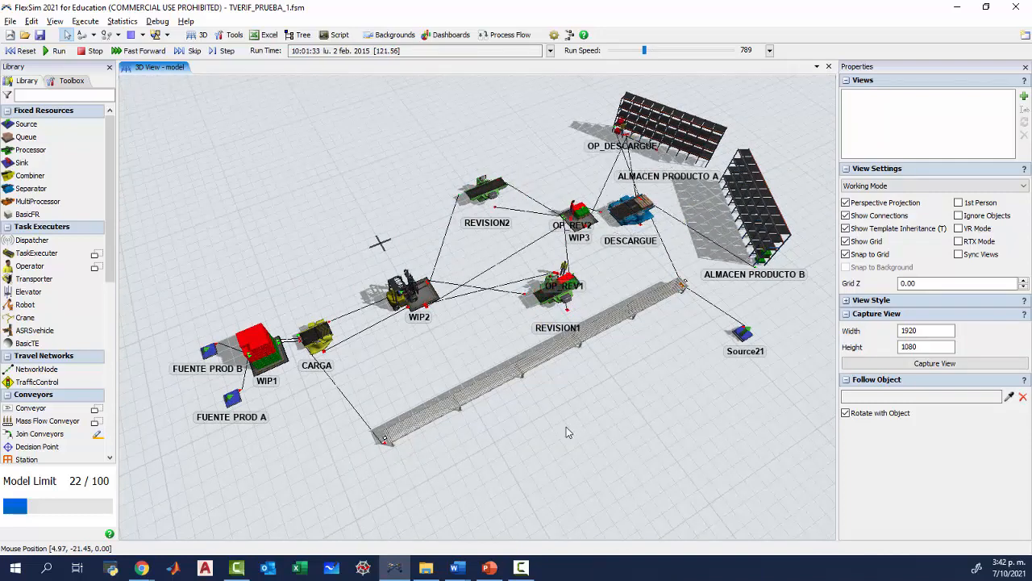
left_click(21, 50)
left_click_drag(387, 374, 416, 359)
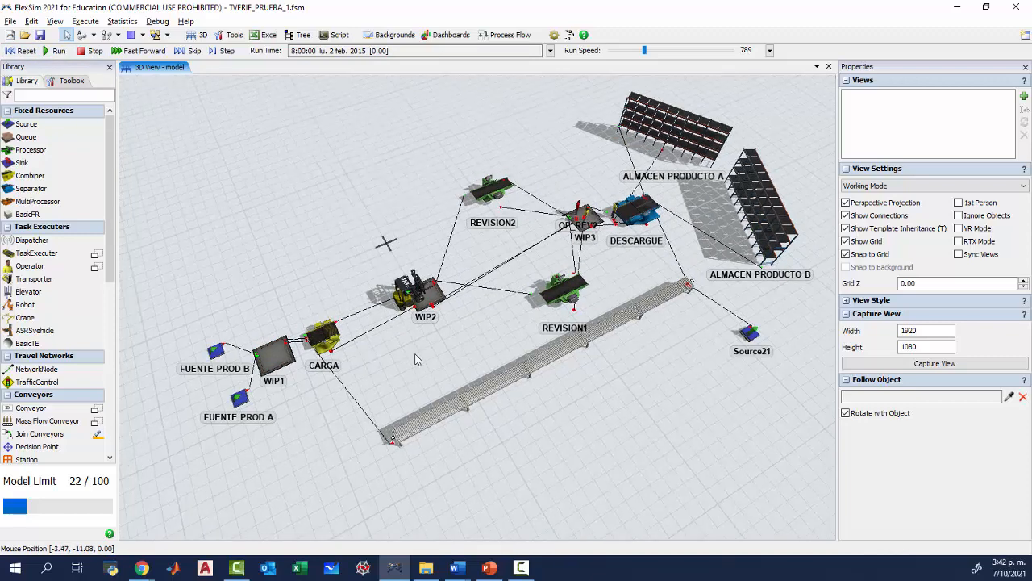
Add an On Entry trigger to the REVISION1 processor and open its code for editing.
left_click(574, 288)
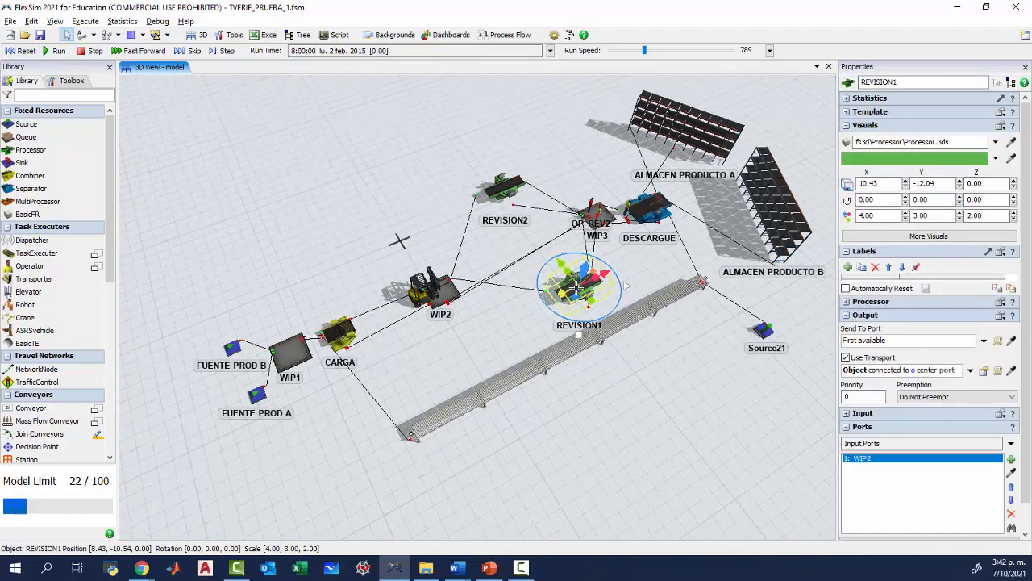
left_click(496, 342)
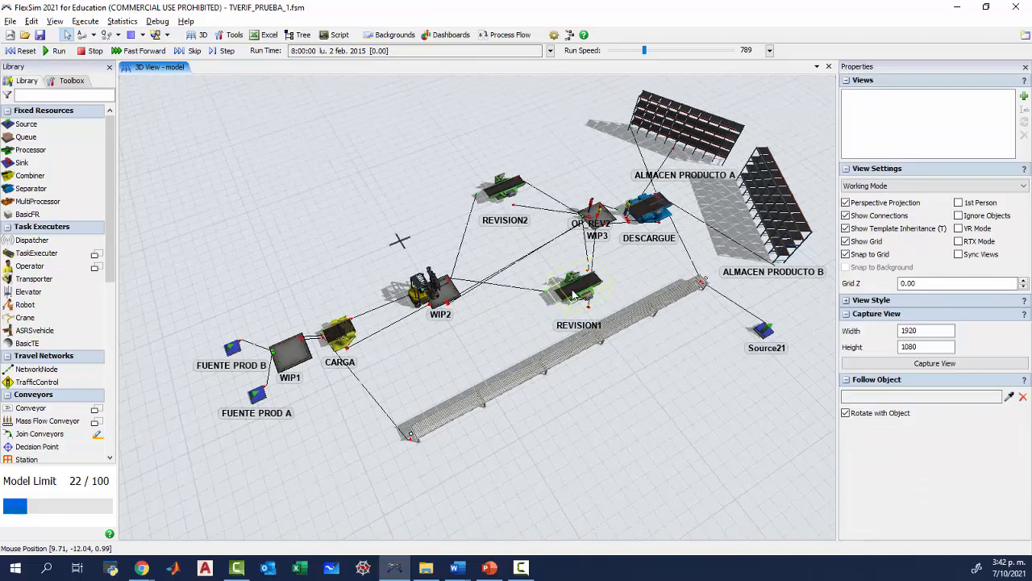
left_click(574, 293)
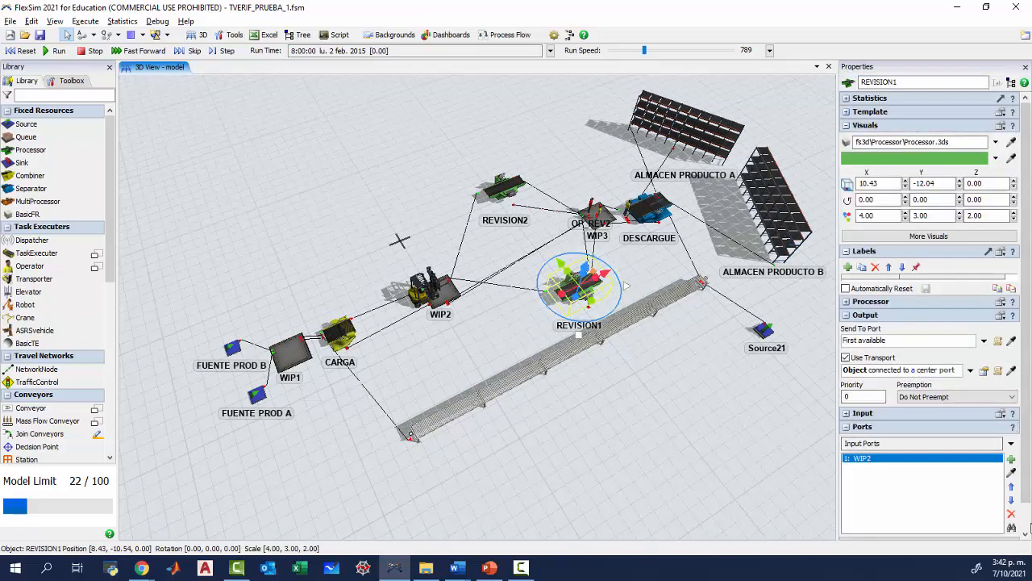
scroll(1025, 524, "down", 1)
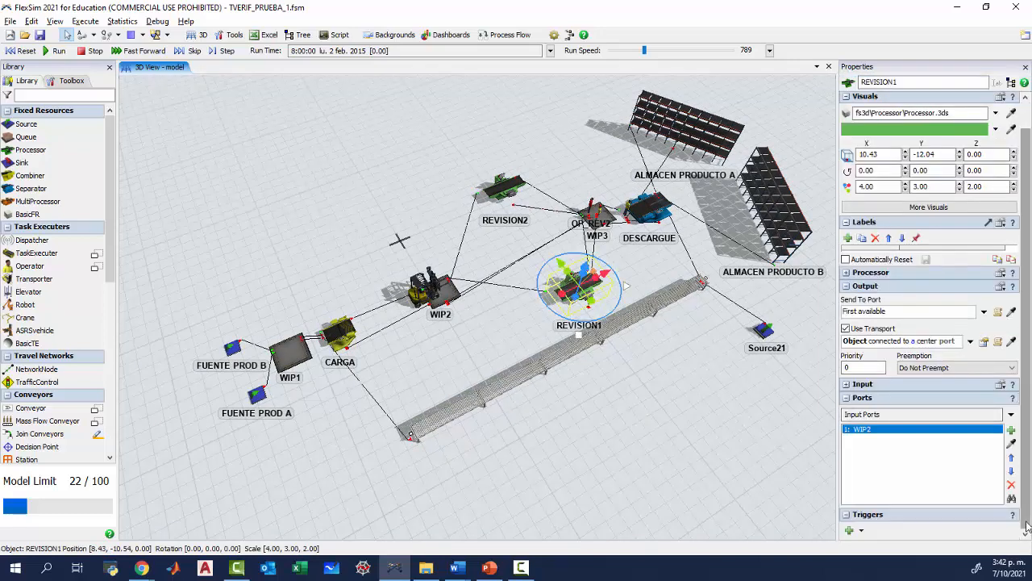
left_click(861, 532)
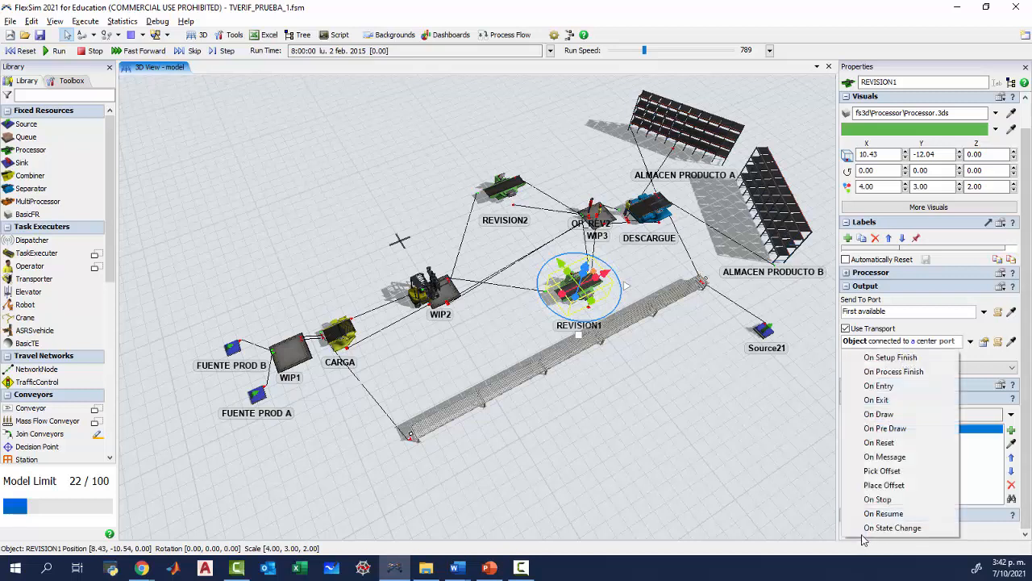
left_click(875, 399)
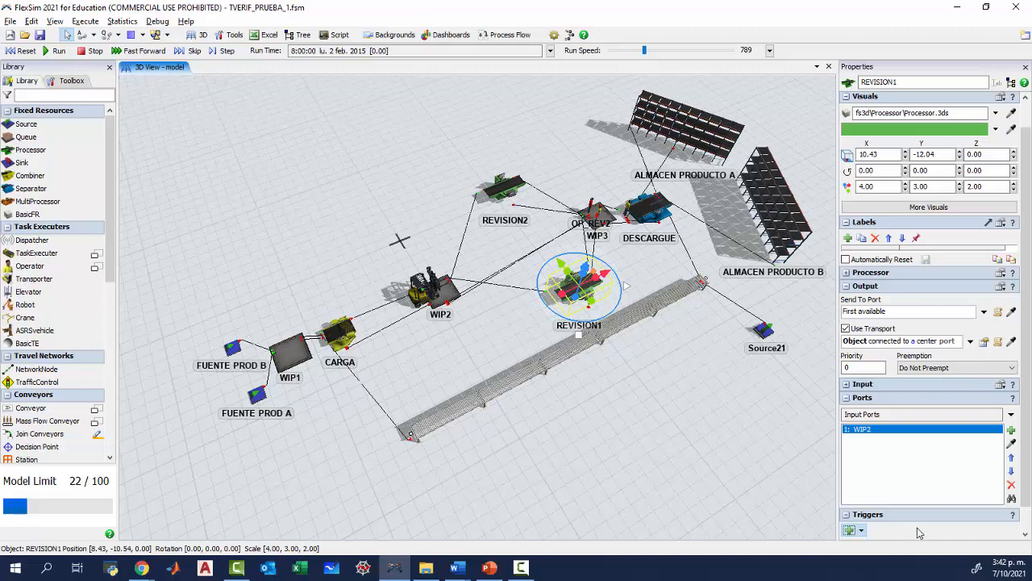
scroll(1024, 515, "down", 1)
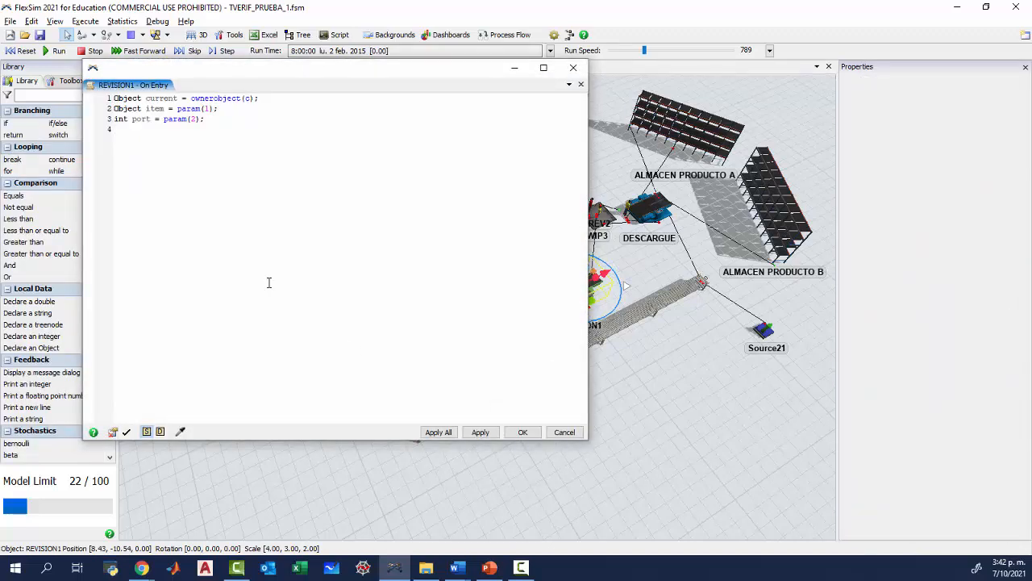
Write TIEMPO=time(); in REVISION1's On Entry code, apply it despite the code error, and close the compiler console.
key("Return")
type("TIEMPO")
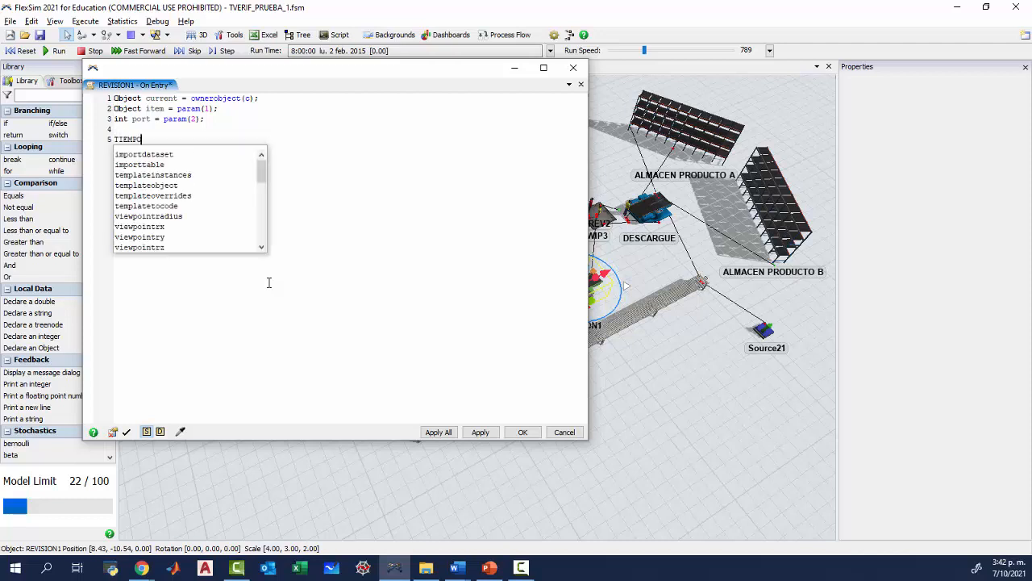
type("=time();")
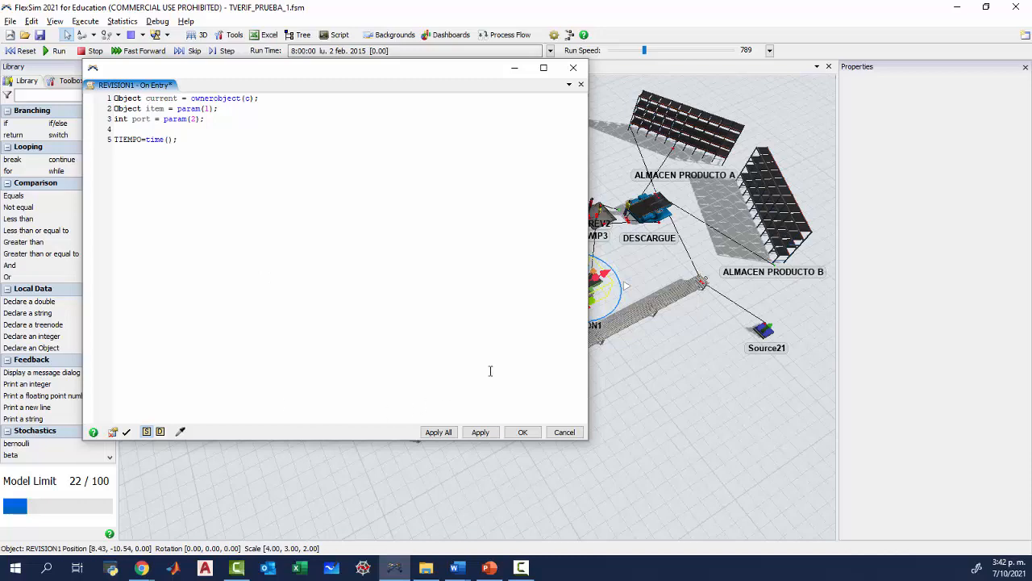
left_click(522, 432)
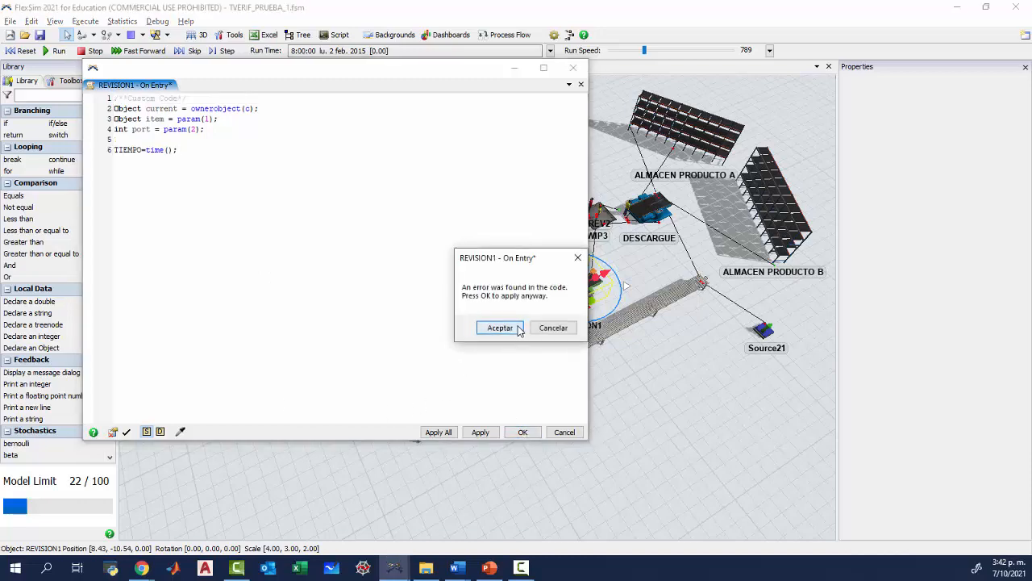
left_click(492, 327)
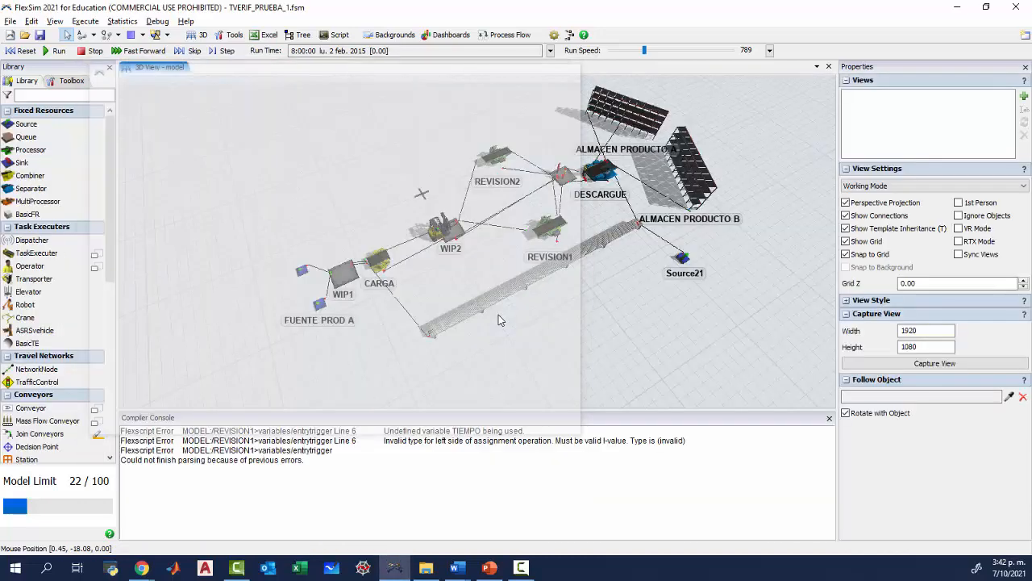
left_click(824, 423)
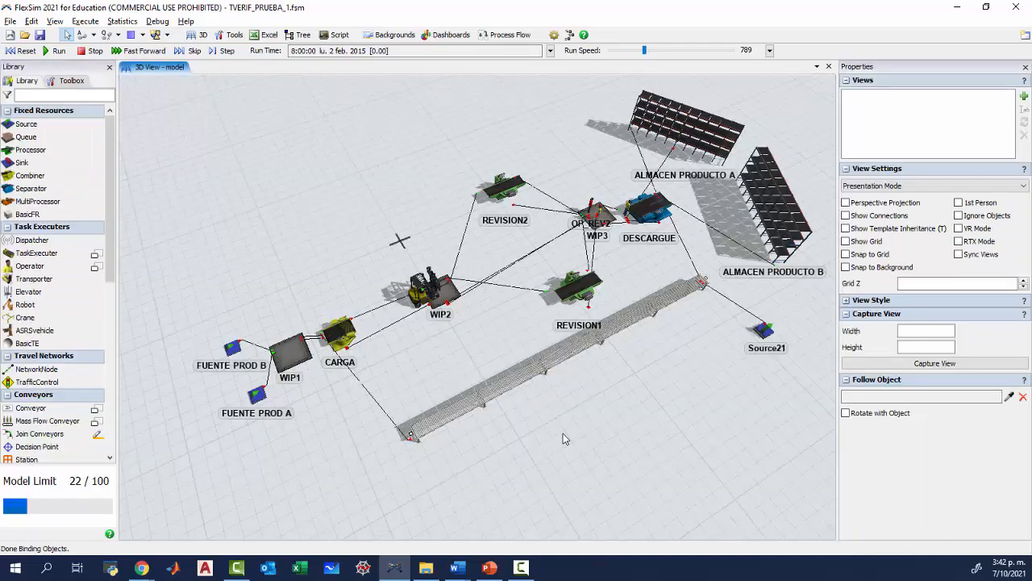